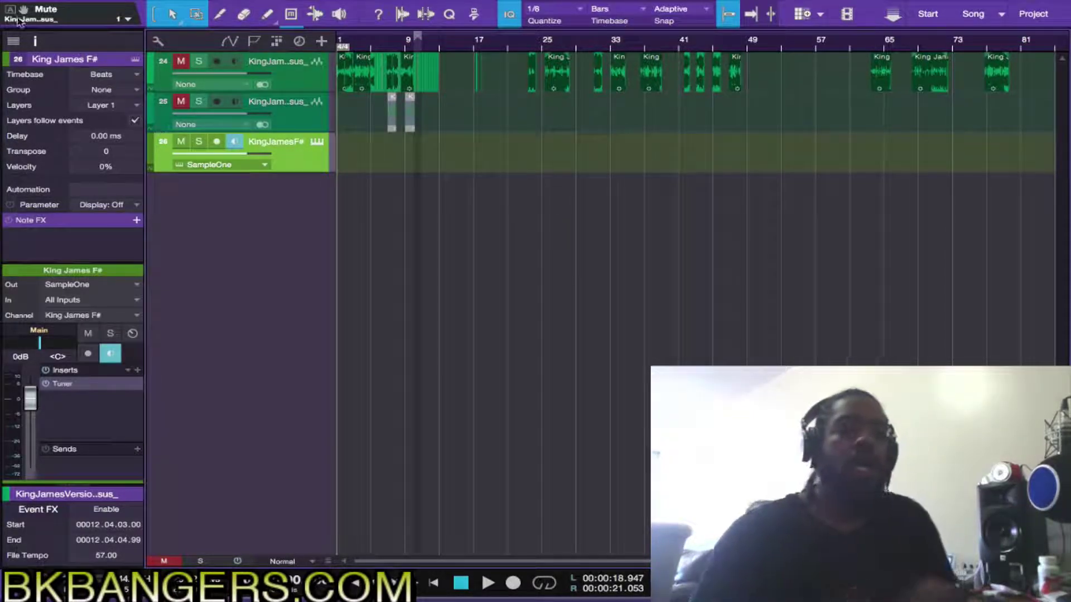
- Hide the track inspector and try to record on the KingJamesF# track from the song start, returning to bar 1
{"action": "left_click", "coordinate": [37, 42]}
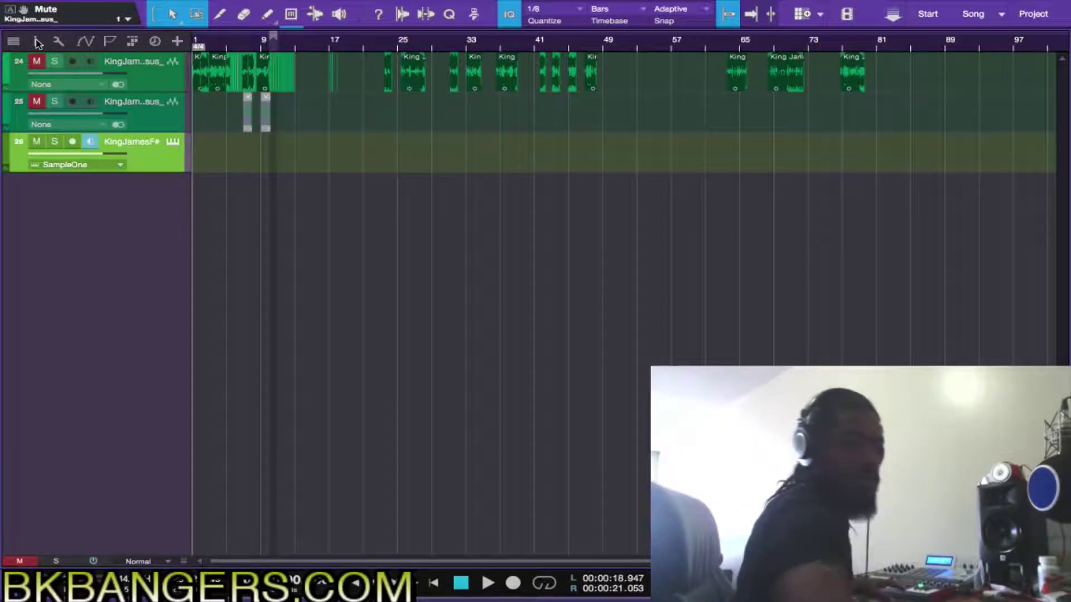
{"action": "key", "text": "KP_Multiply"}
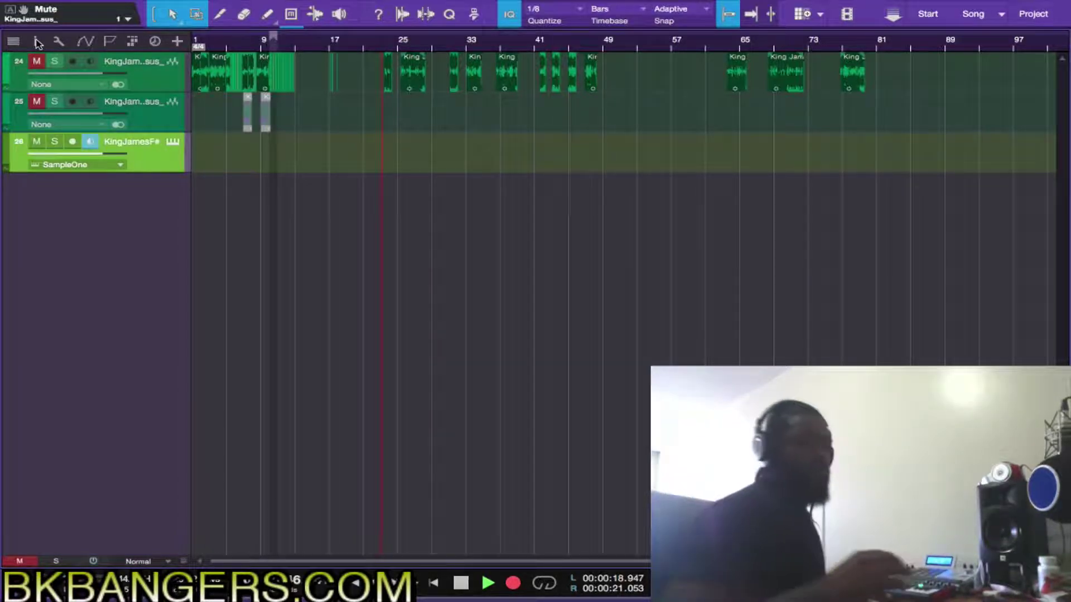
{"action": "key", "text": "space"}
{"action": "key", "text": "Home"}
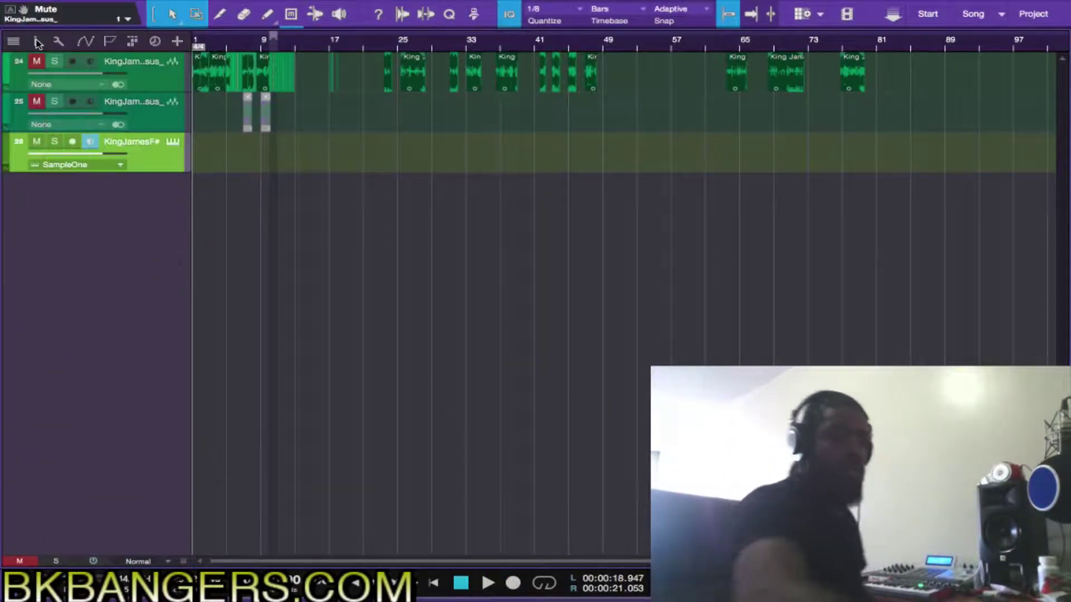
- Arm the KingJamesF# track for recording and set the arrangement's quantize value to 1/16
{"action": "key", "text": "r"}
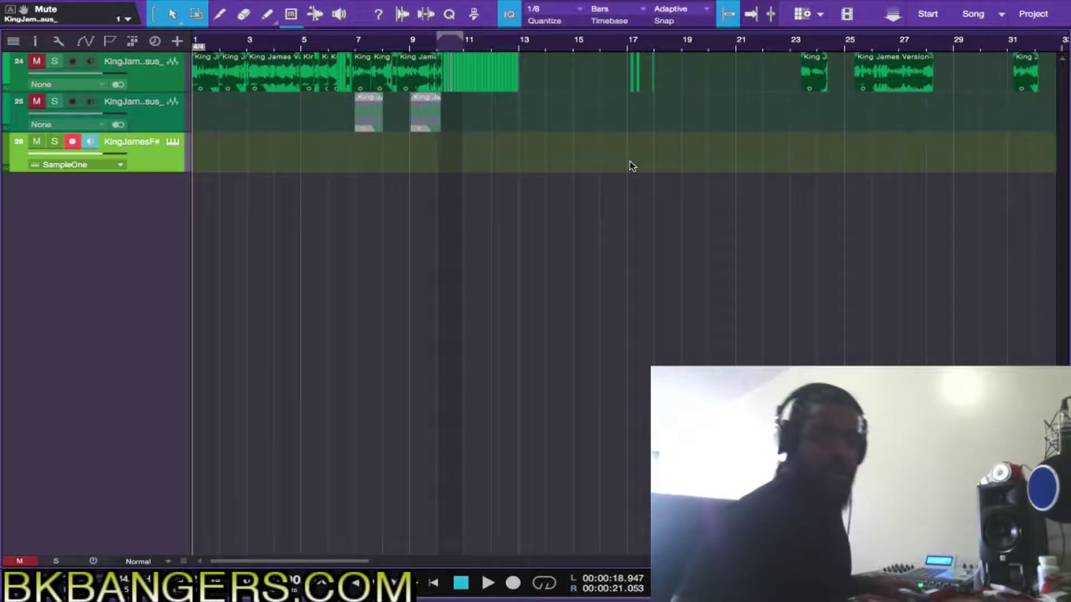
{"action": "left_click", "coordinate": [580, 12]}
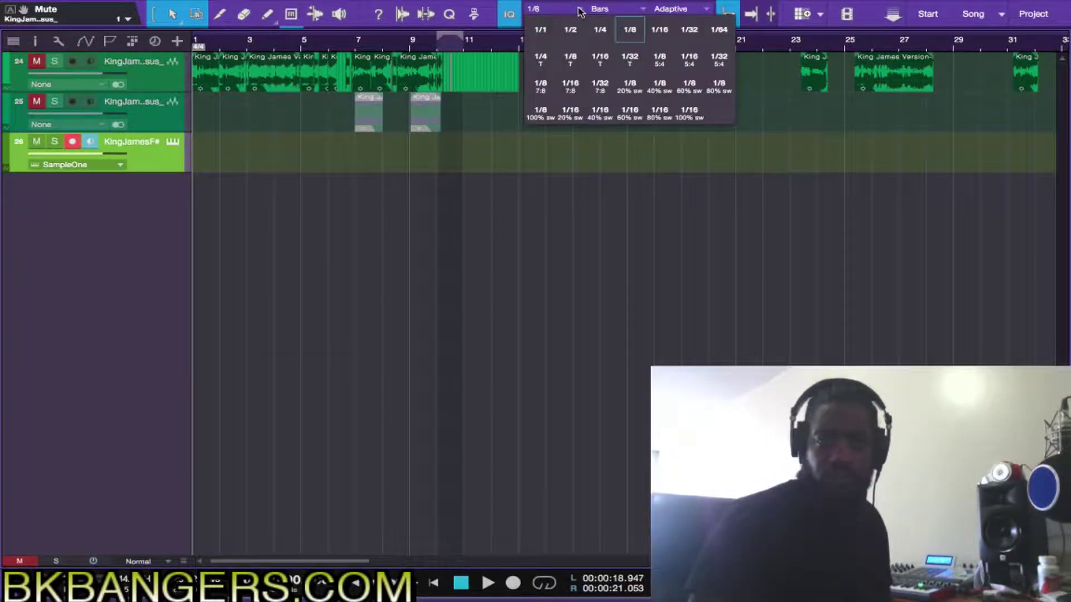
{"action": "left_click", "coordinate": [656, 32]}
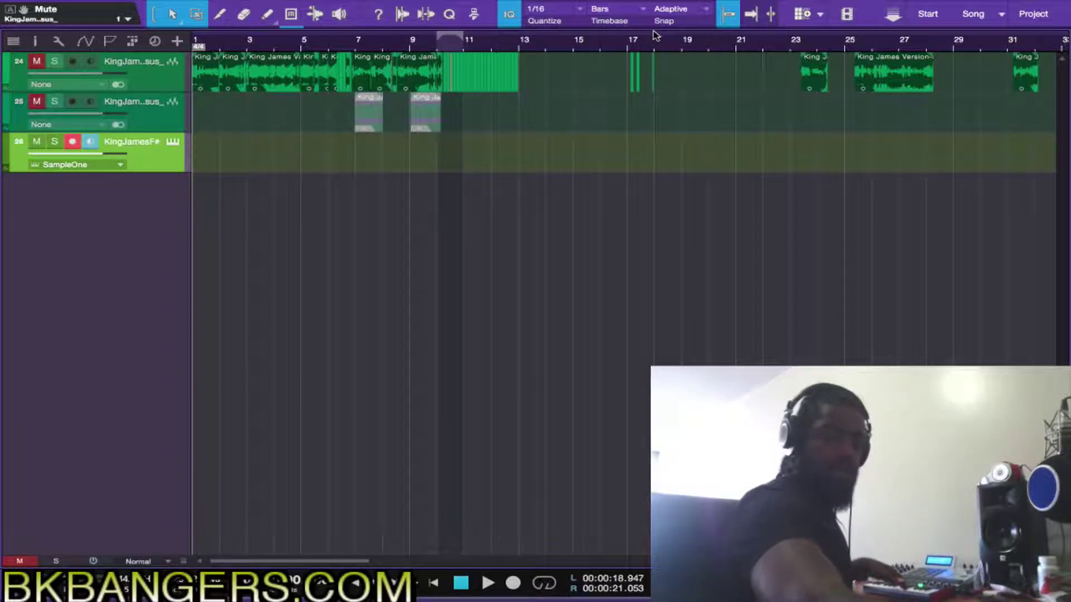
- Record a chopped-sample take on KingJamesF# from bar 1 to about bar 7 and play it back
{"action": "key", "text": "KP_Multiply"}
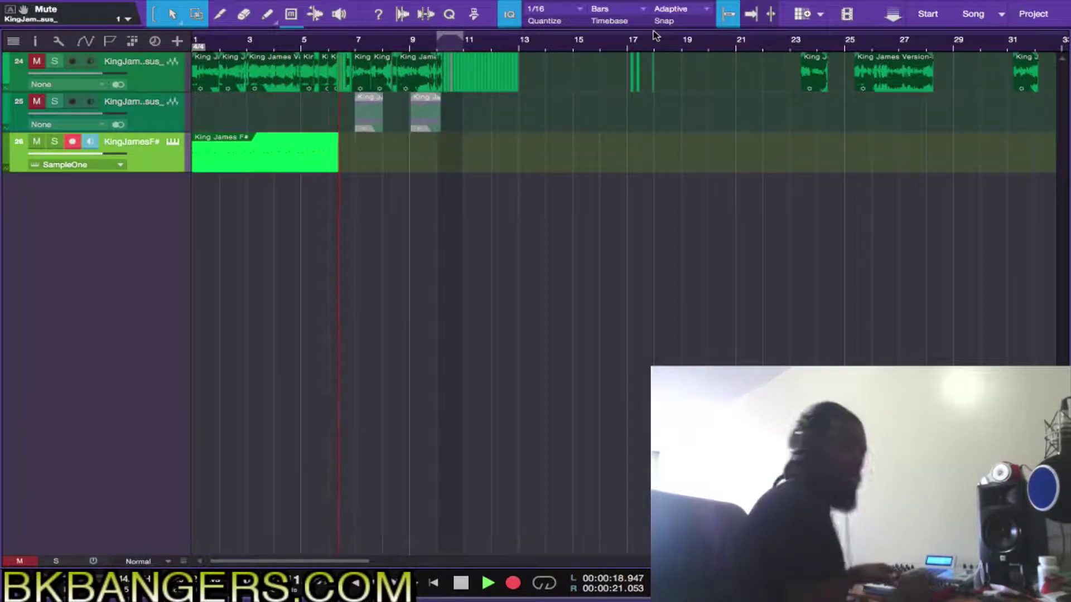
{"action": "key", "text": "space"}
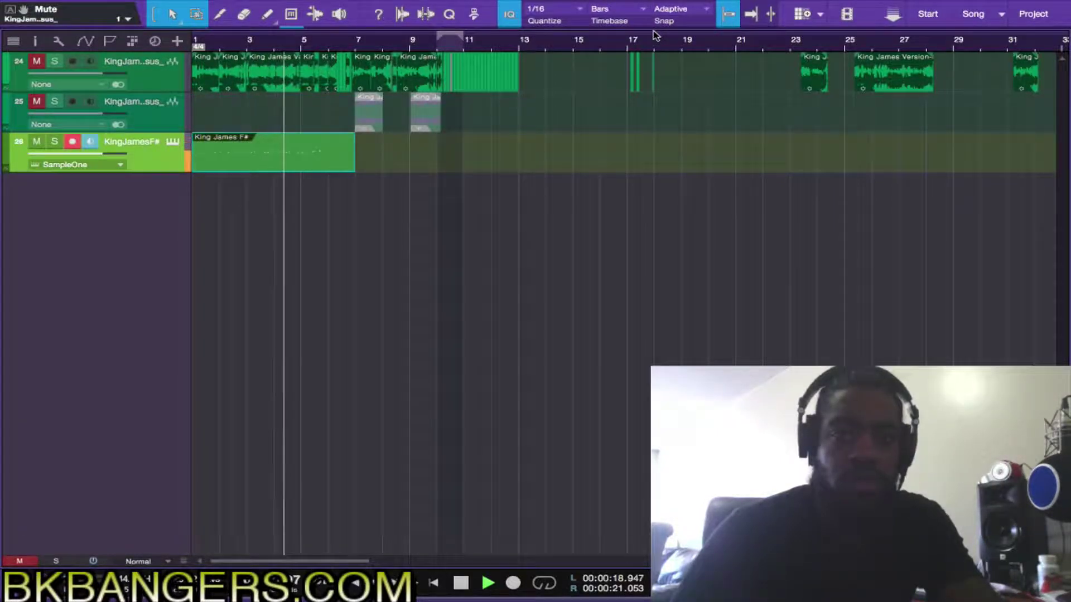
{"action": "key", "text": "space"}
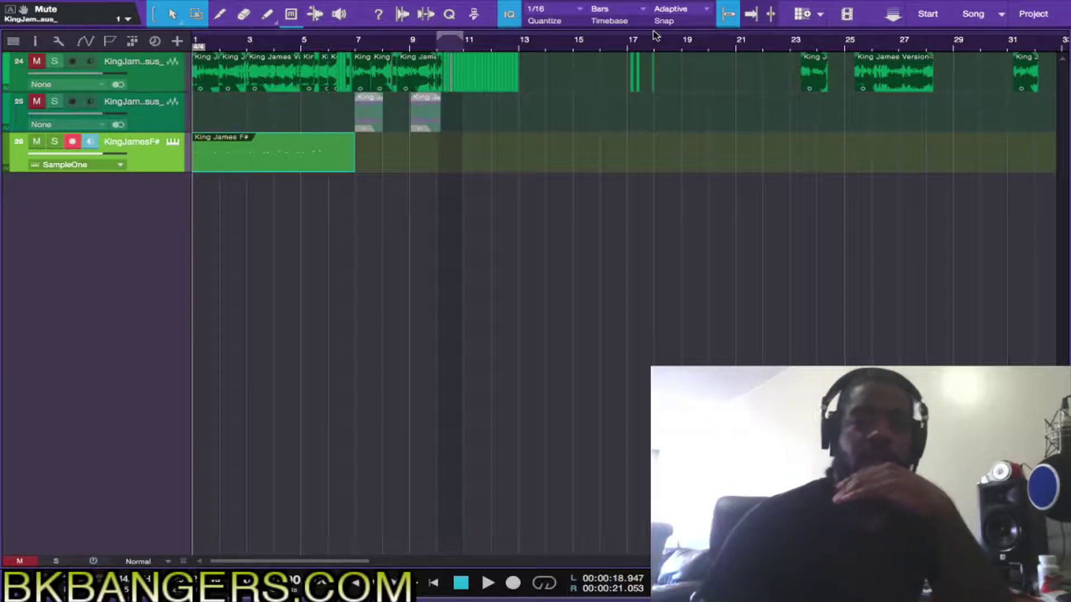
- Show the recorded King James F# part in the note editor and play its opening briefly
{"action": "double_click", "coordinate": [335, 163]}
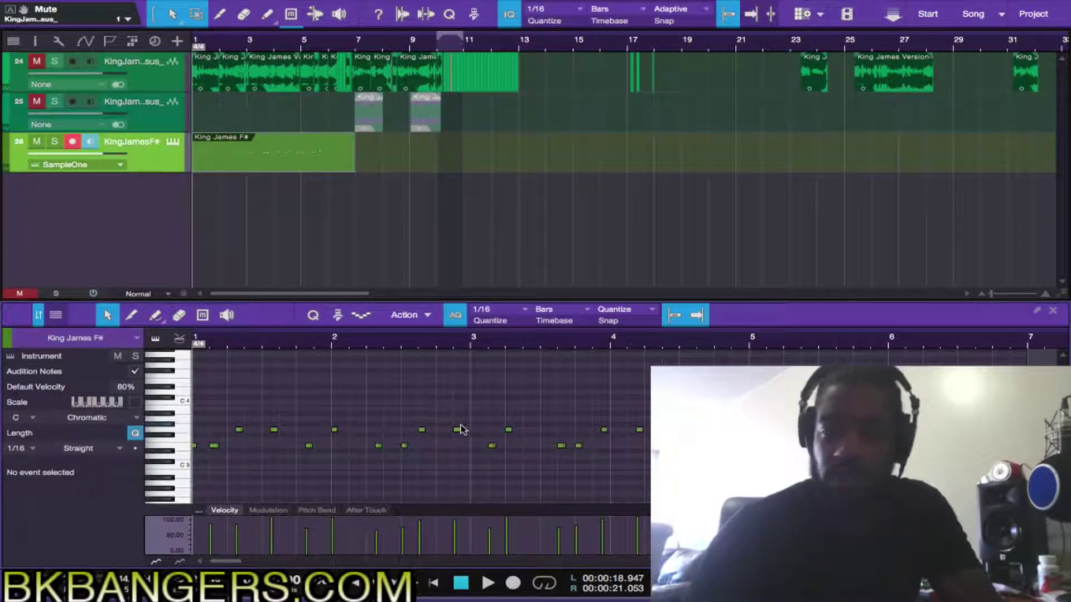
{"action": "key", "text": "space"}
{"action": "key", "text": "space"}
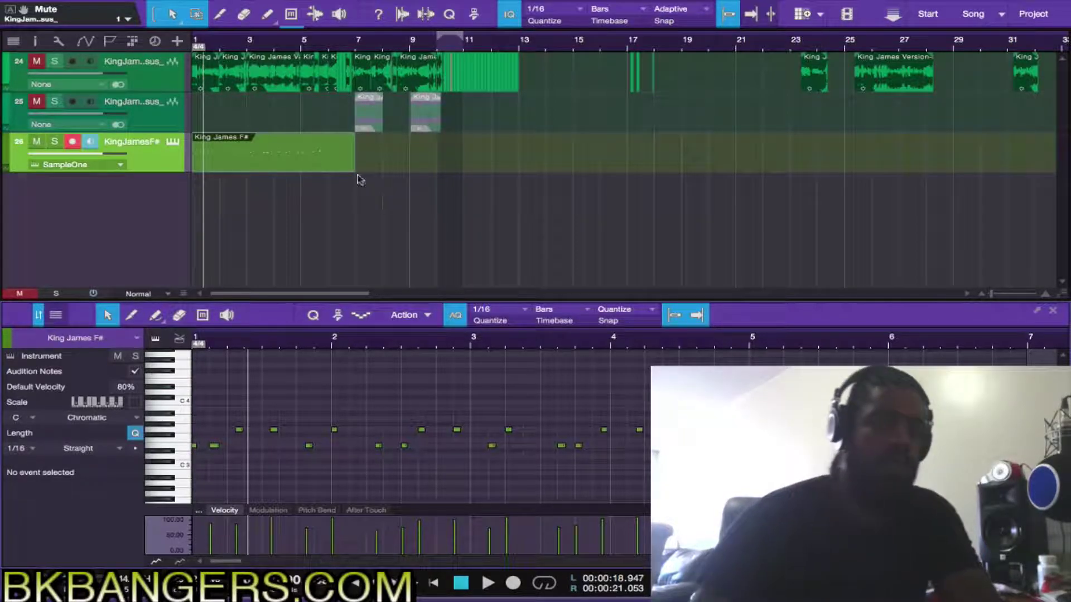
- Select all notes in the King James F# part, set the quantize value to 1/32, and play the result
{"action": "left_click", "coordinate": [293, 169]}
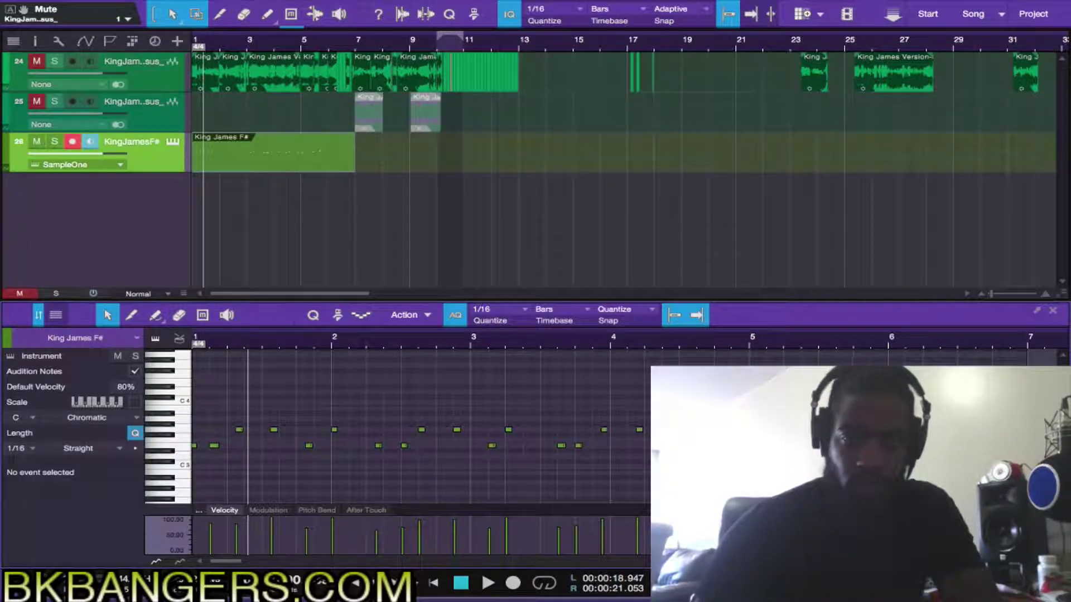
{"action": "left_click_drag", "start_coordinate": [669, 395], "coordinate": [173, 483]}
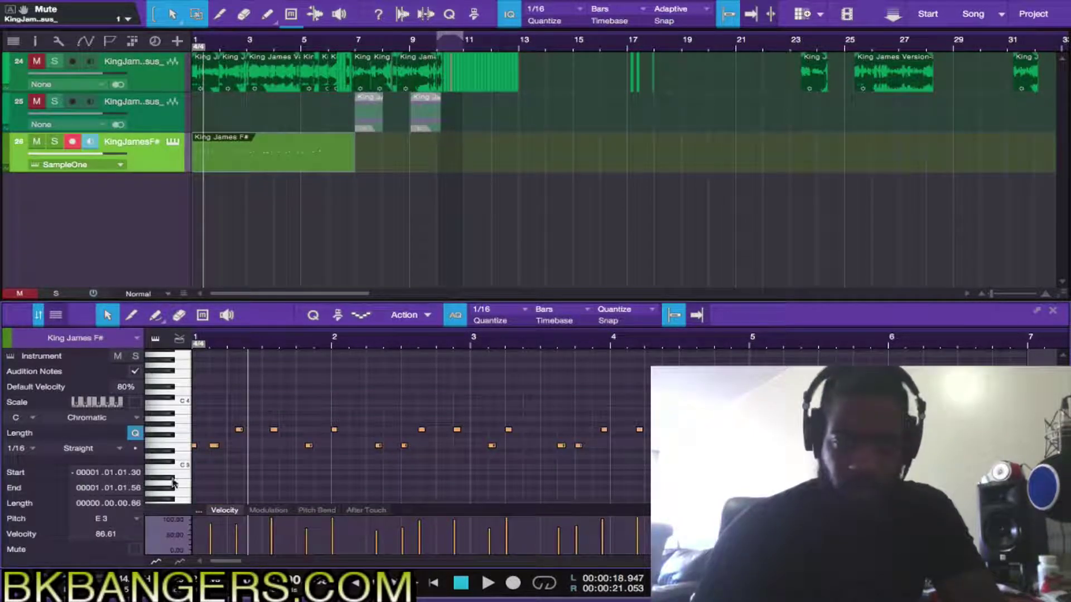
{"action": "left_click", "coordinate": [523, 311]}
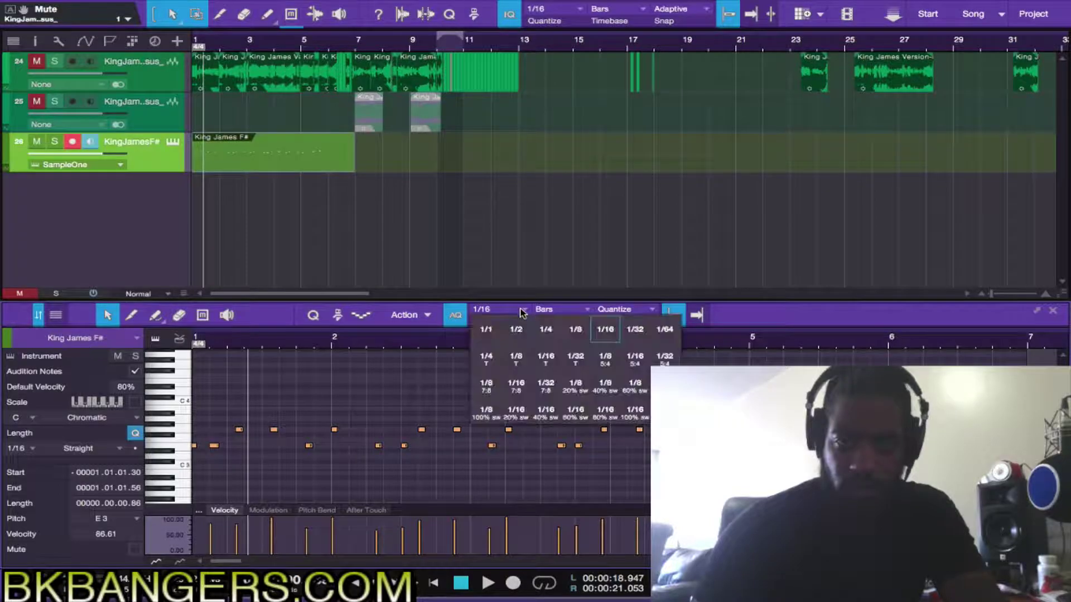
{"action": "left_click", "coordinate": [635, 330]}
{"action": "key", "text": "space"}
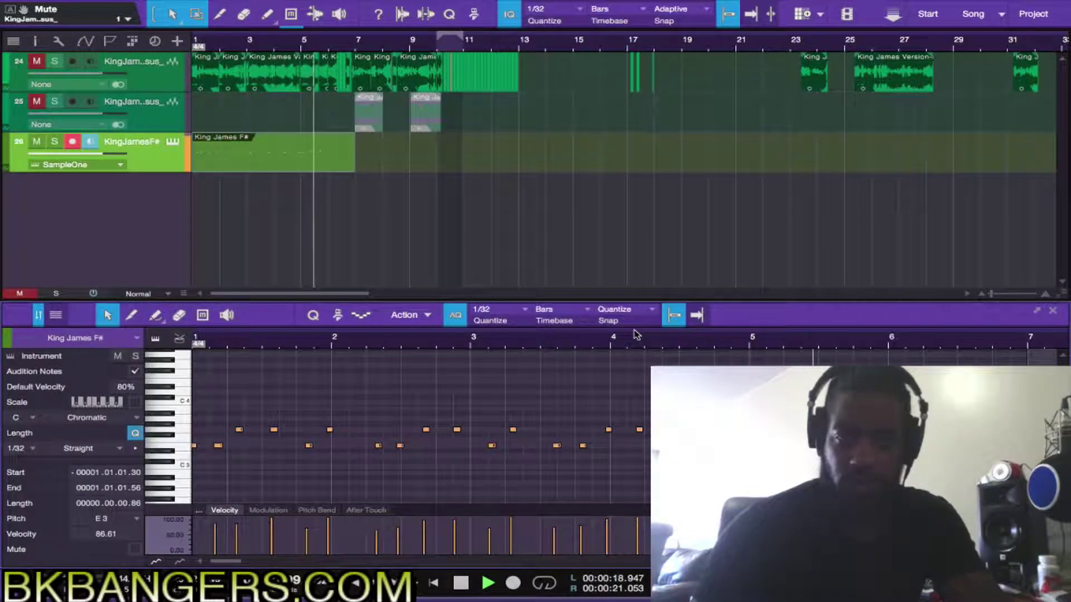
{"action": "key", "text": "space"}
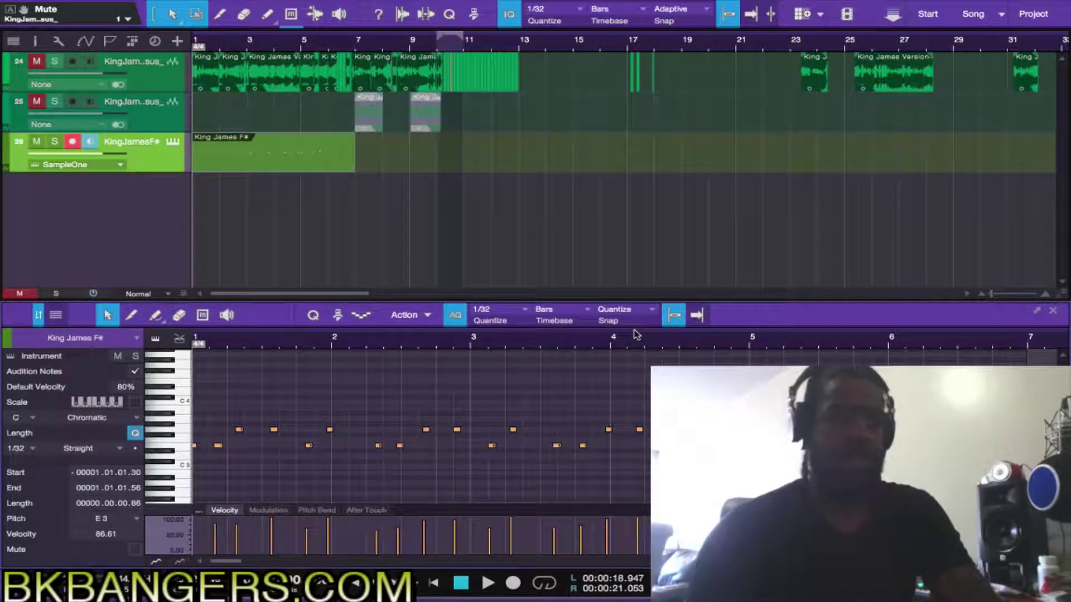
- Replace the take on KingJamesF# with a newly recorded one running from bar 1 to about bar 10
{"action": "left_click", "coordinate": [323, 163]}
{"action": "key", "text": "Delete"}
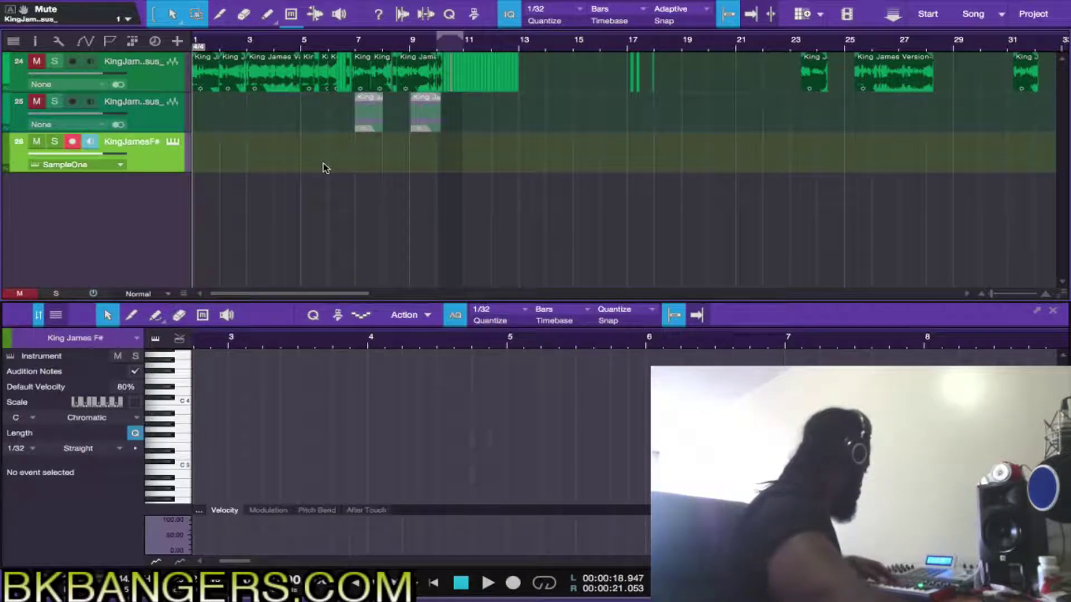
{"action": "key", "text": "KP_Multiply"}
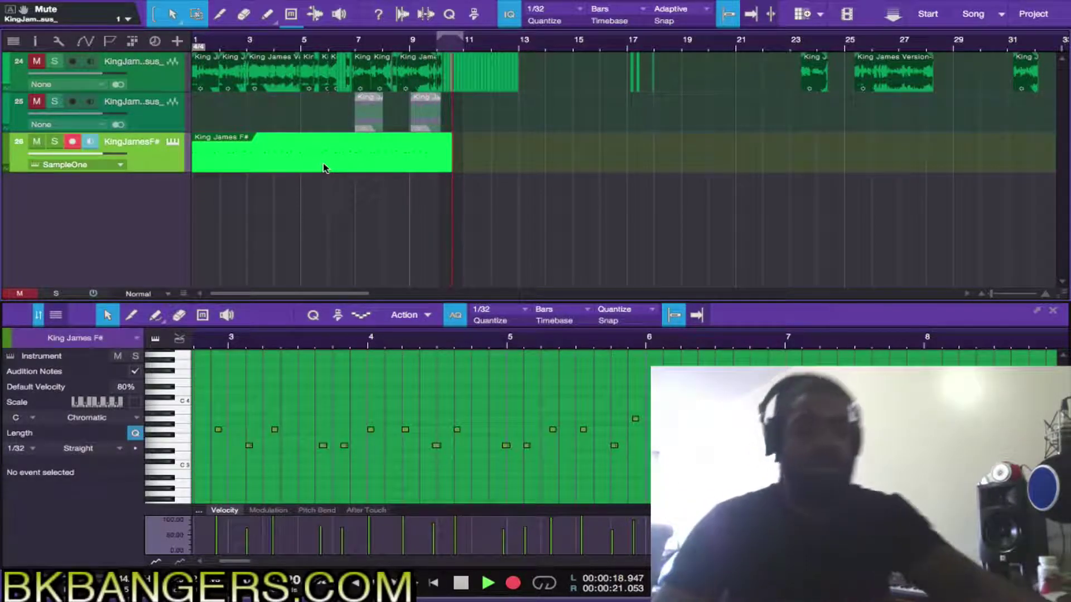
{"action": "key", "text": "space"}
- Play back the opening bars of the new King James F# take in the note editor
{"action": "key", "text": "space"}
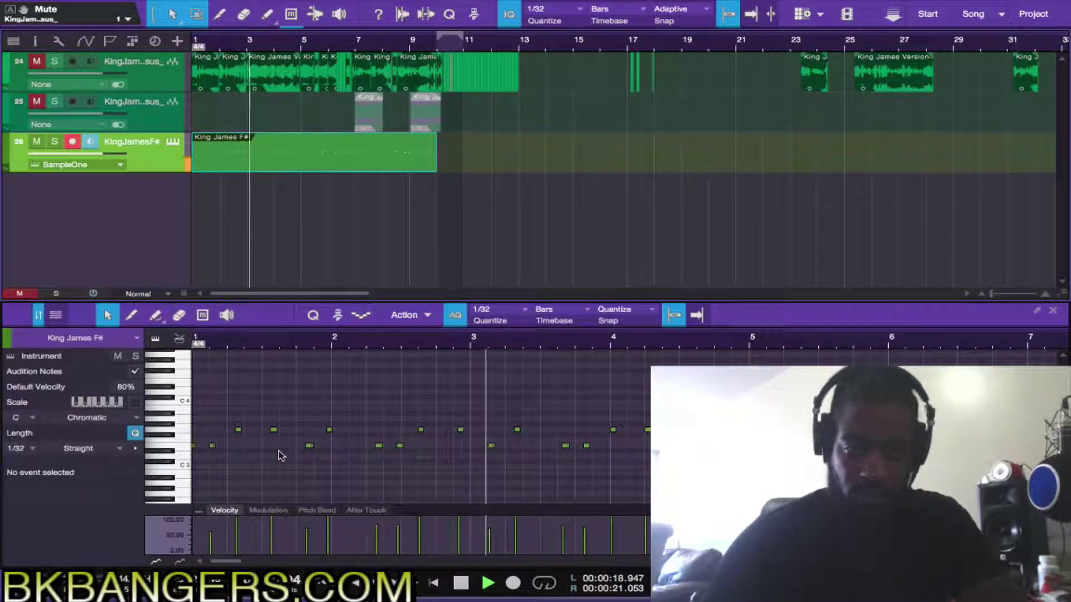
{"action": "key", "text": "w"}
{"action": "key", "text": "w"}
{"action": "key", "text": "w"}
{"action": "key", "text": "space"}
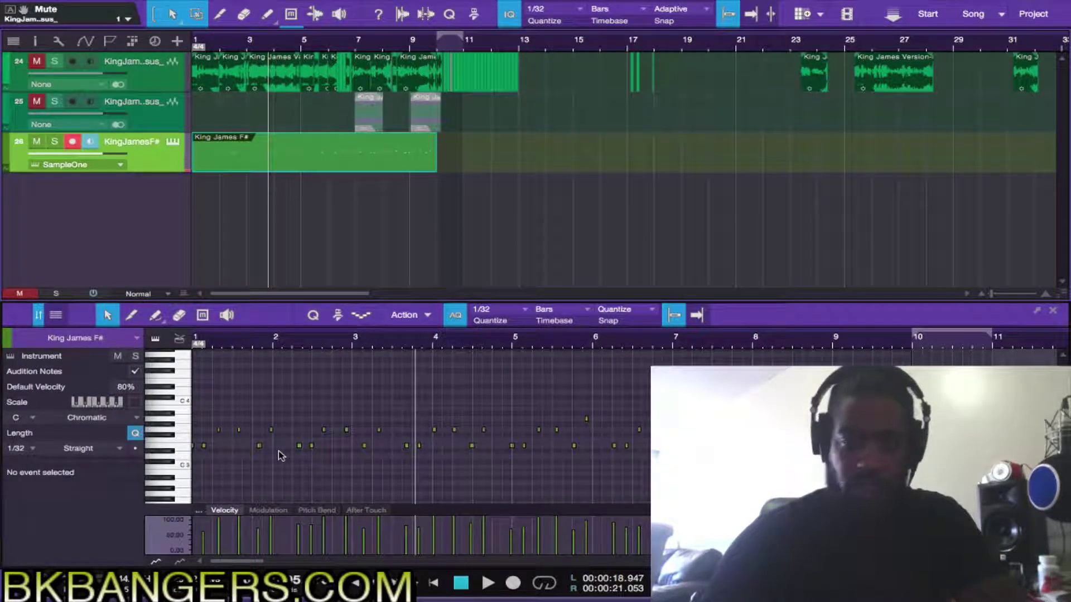
- Select all notes of the second take and remove it from the KingJamesF# track
{"action": "key", "text": "ctrl+a"}
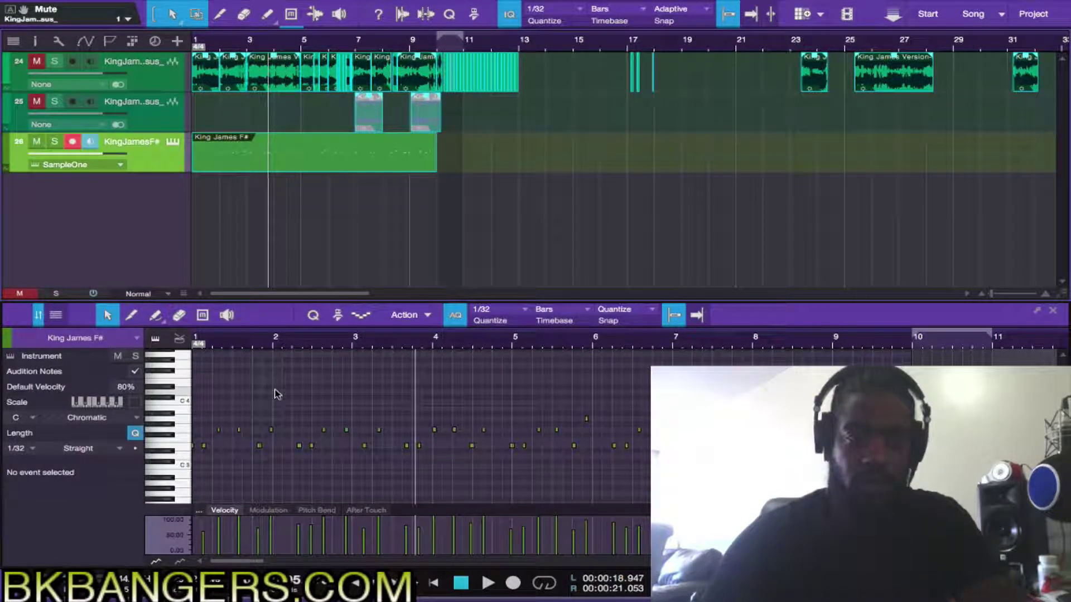
{"action": "left_click", "coordinate": [316, 240]}
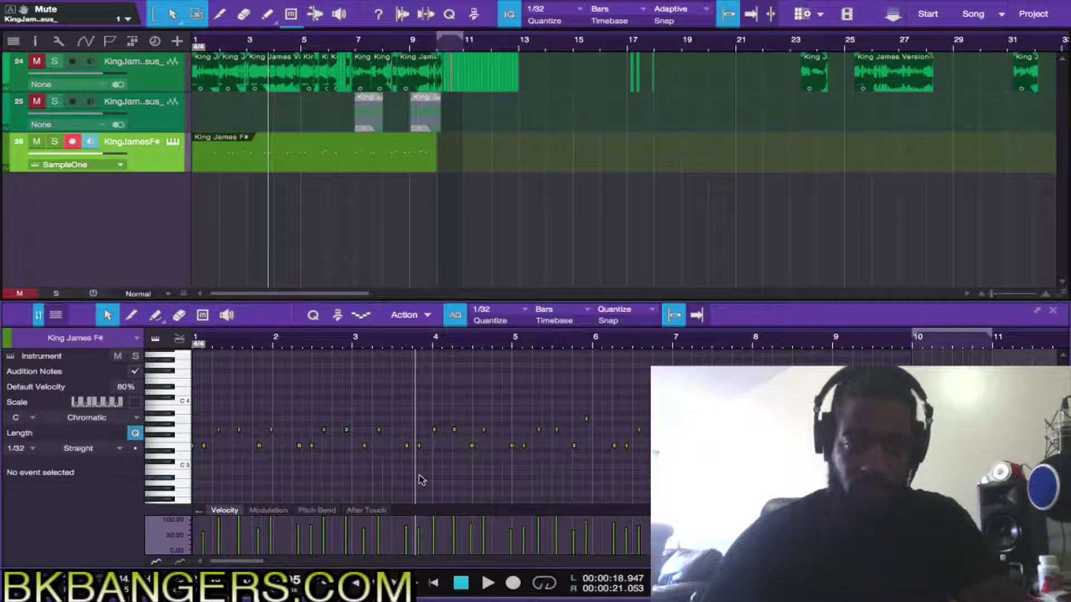
{"action": "key", "text": "ctrl+a"}
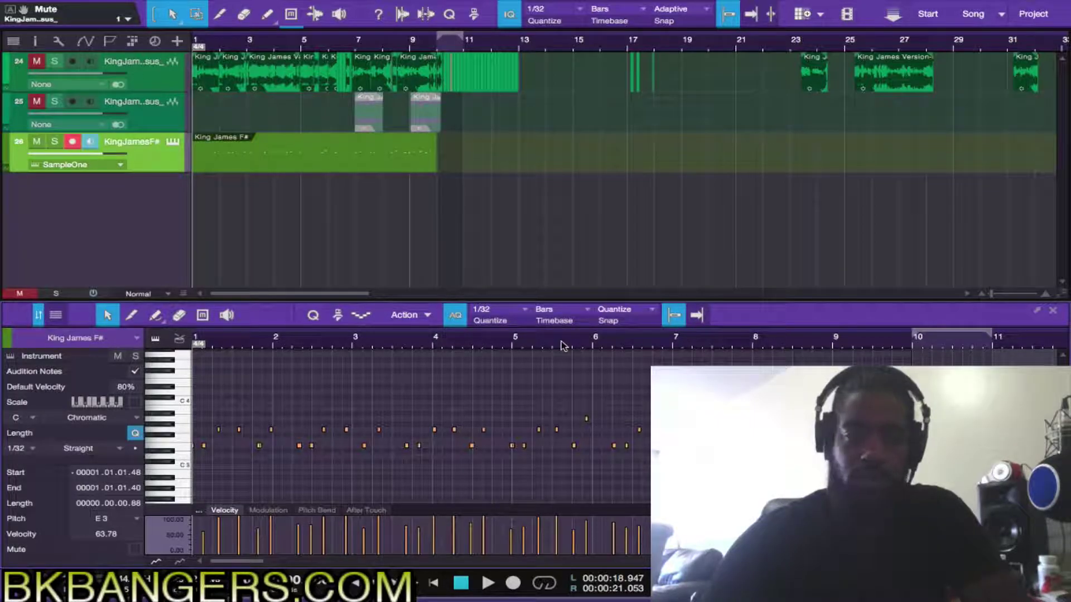
{"action": "key", "text": "Delete"}
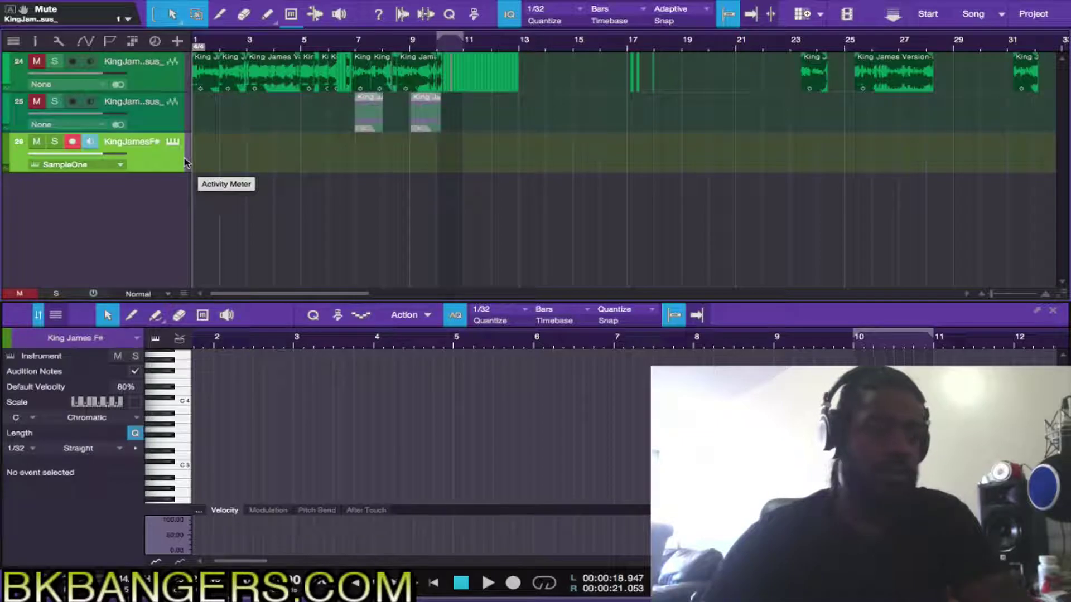
- Disarm the KingJamesF# track and close the note editor
{"action": "left_click", "coordinate": [72, 141]}
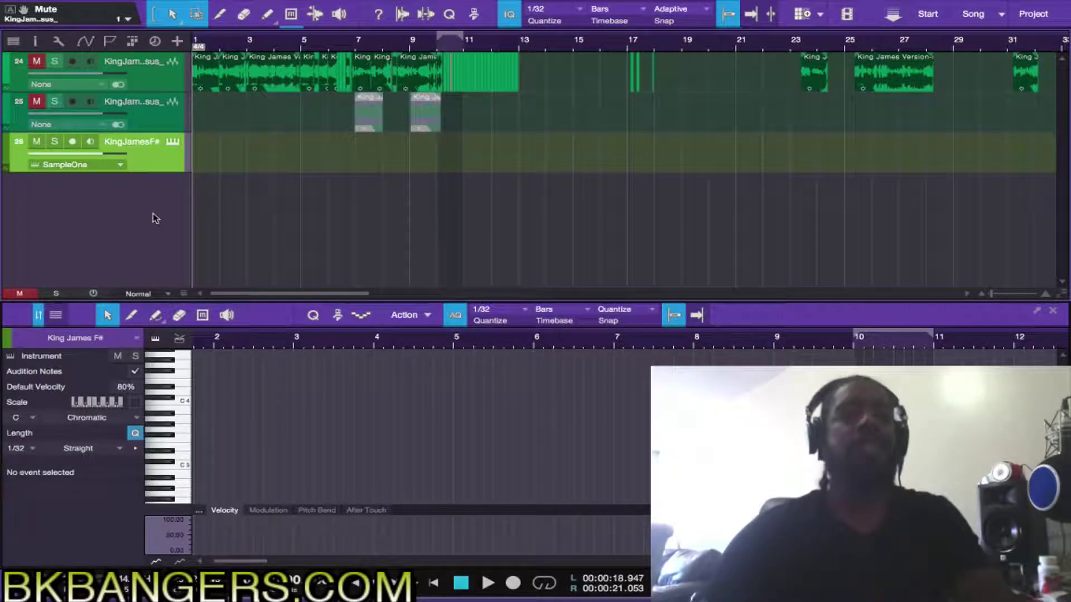
{"action": "left_click", "coordinate": [1052, 311]}
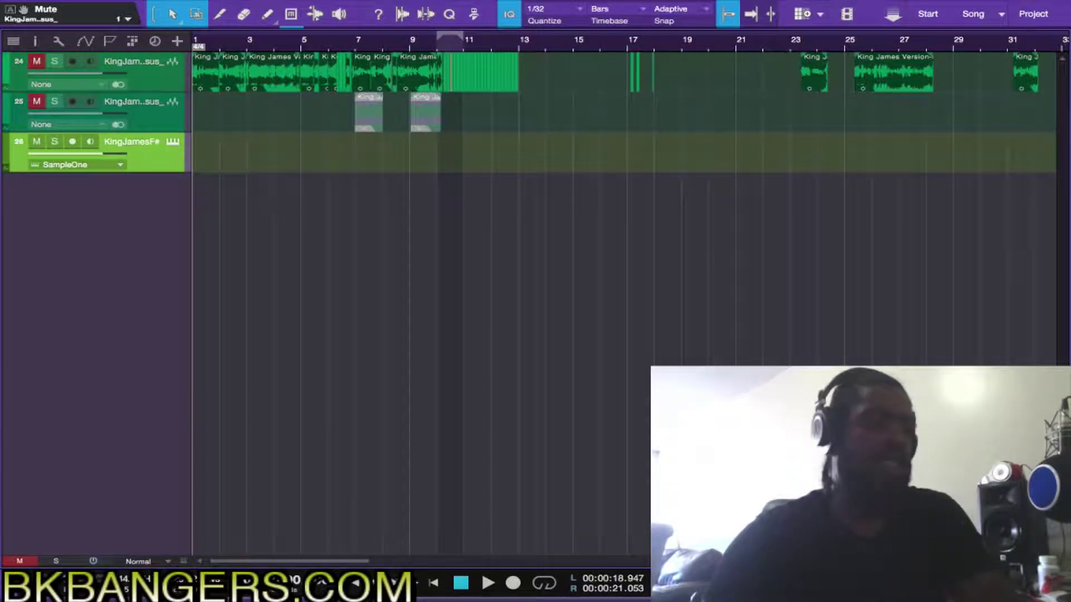
- Open the browser and locate the SampleOne instrument in the PreSonus folder
{"action": "key", "text": "F3"}
{"action": "key", "text": "F3"}
{"action": "key", "text": "F5"}
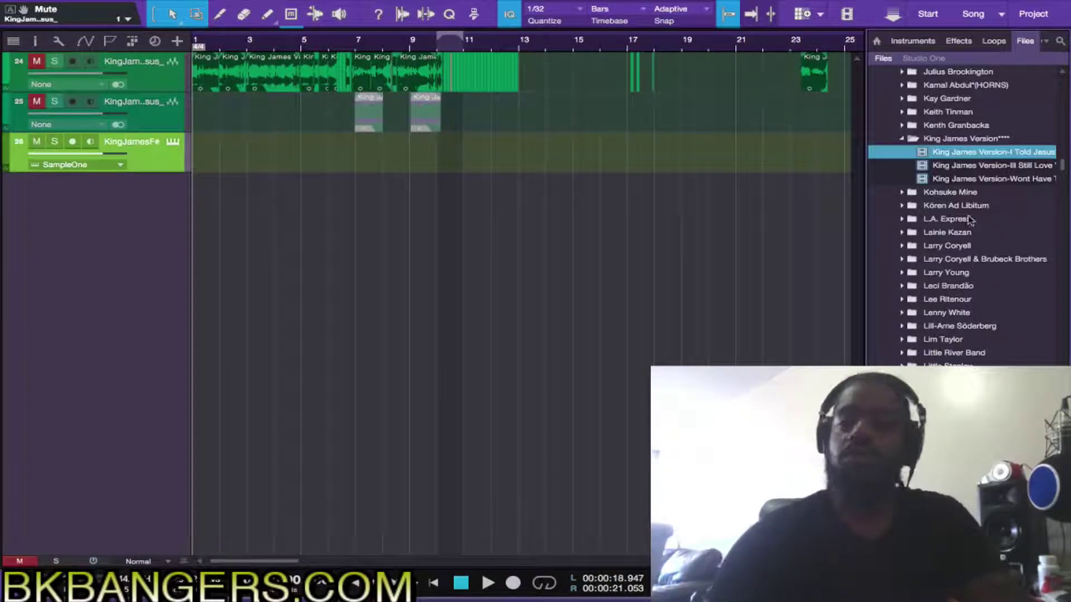
{"action": "left_click", "coordinate": [909, 43]}
{"action": "scroll", "coordinate": [925, 347], "scroll_direction": "down", "scroll_amount": 15}
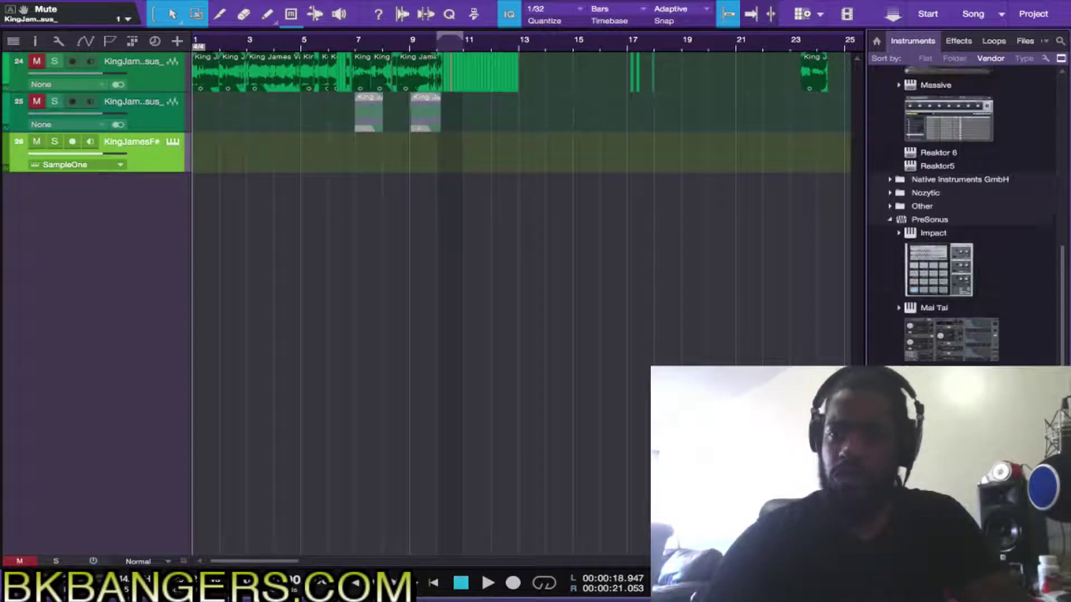
{"action": "scroll", "coordinate": [935, 341], "scroll_direction": "down", "scroll_amount": 3}
{"action": "scroll", "coordinate": [935, 341], "scroll_direction": "up", "scroll_amount": 4}
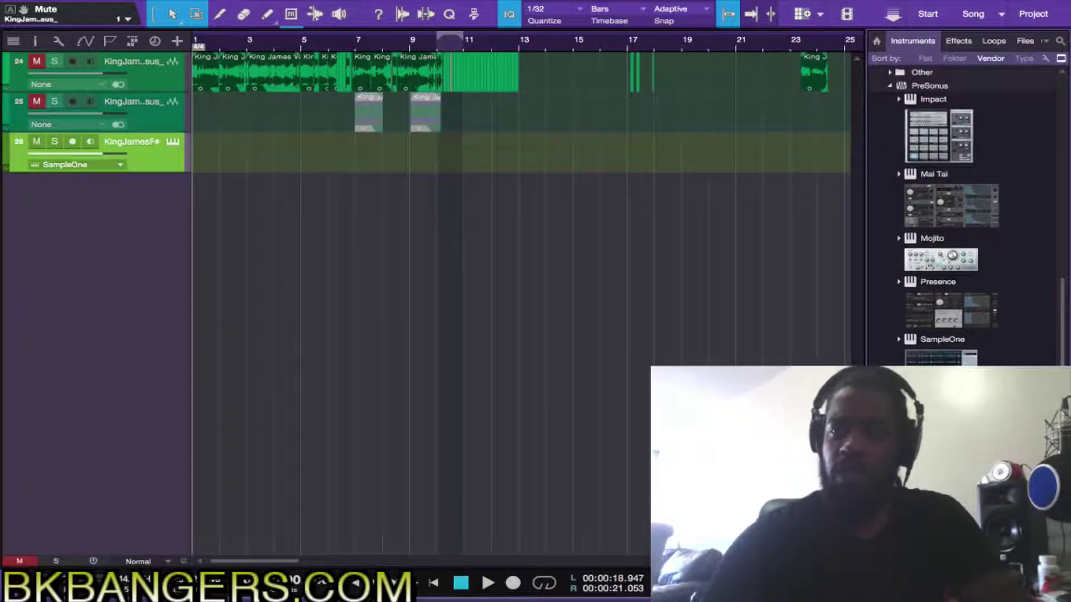
{"action": "left_click", "coordinate": [935, 331]}
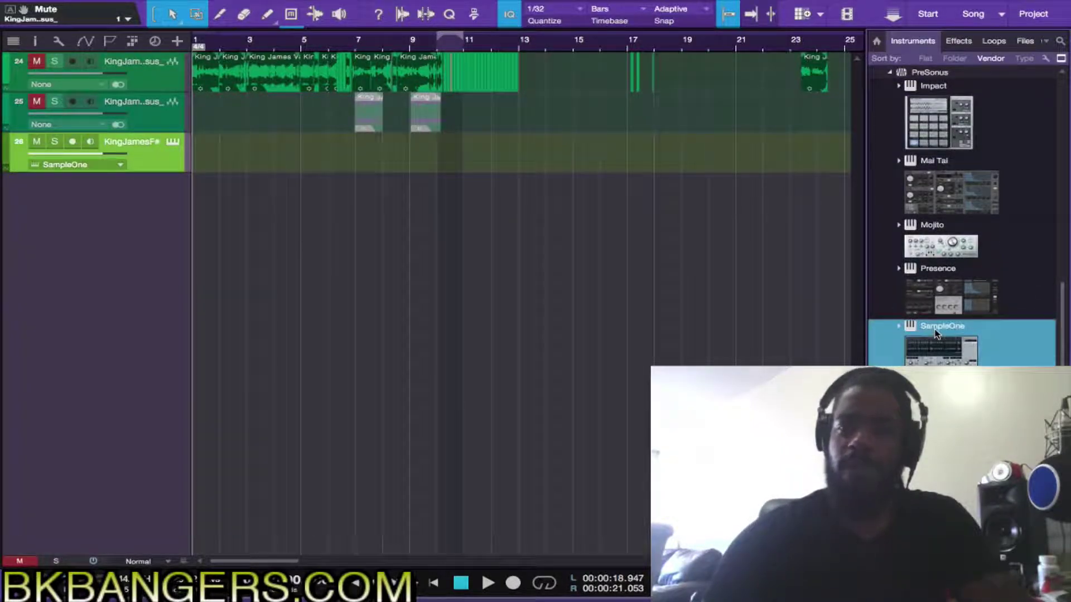
- Add two new SampleOne instrument tracks to the arrangement below KingJamesF#
{"action": "left_click_drag", "start_coordinate": [593, 409], "coordinate": [577, 407]}
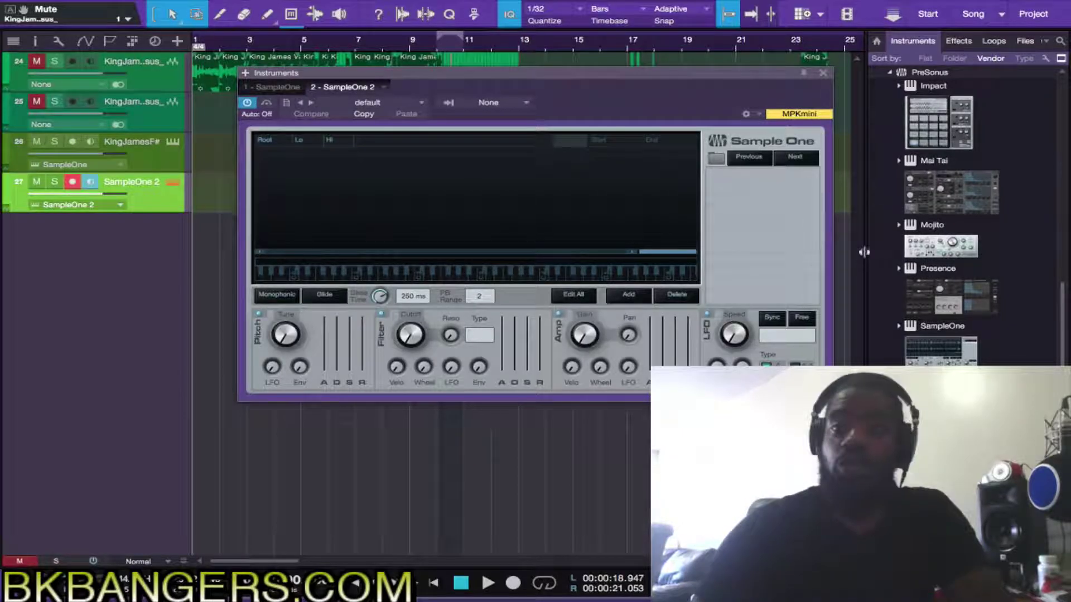
{"action": "left_click_drag", "start_coordinate": [931, 330], "coordinate": [519, 449]}
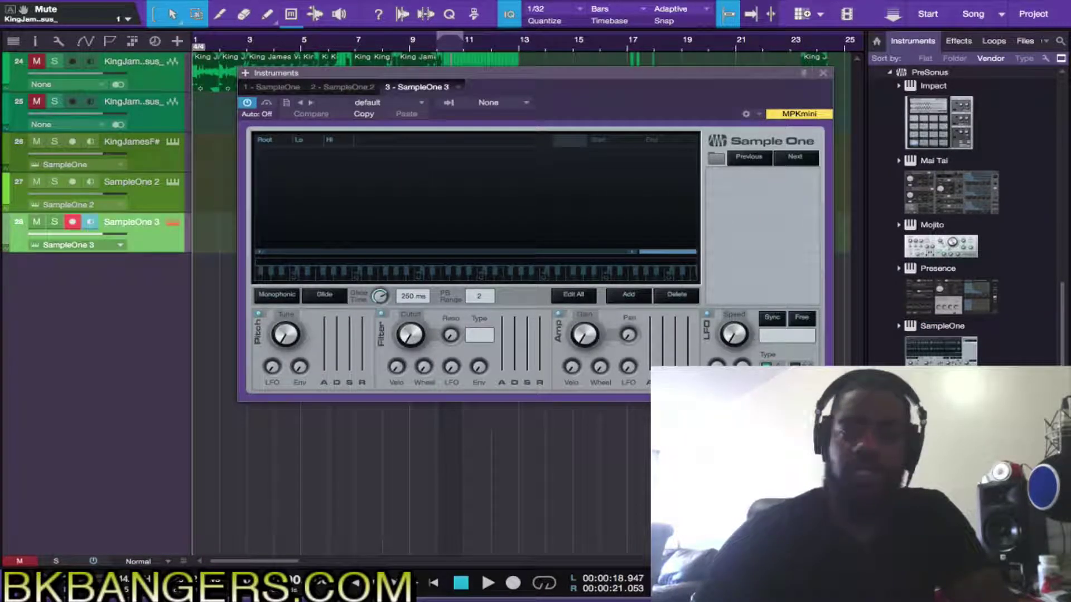
{"action": "left_click", "coordinate": [952, 329]}
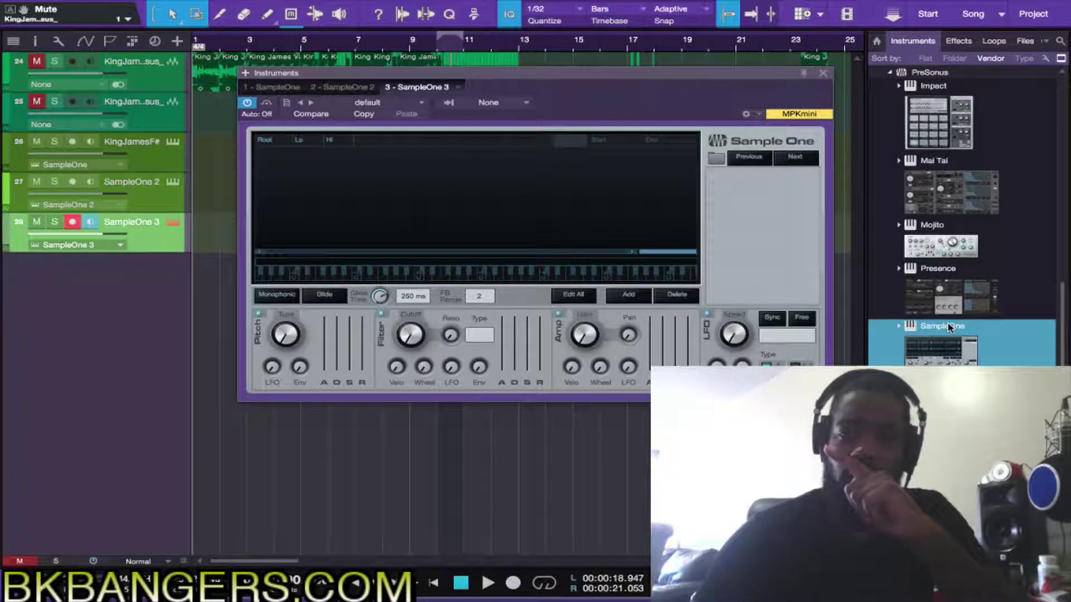
- Undo the creation of both additional SampleOne tracks
{"action": "key", "text": "ctrl+z"}
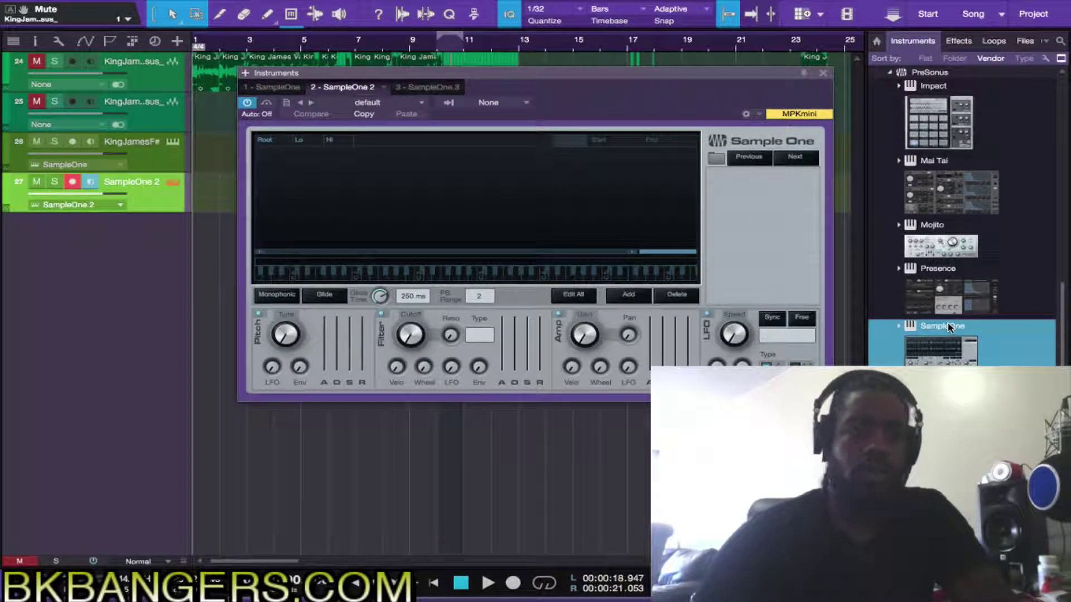
{"action": "key", "text": "ctrl+z"}
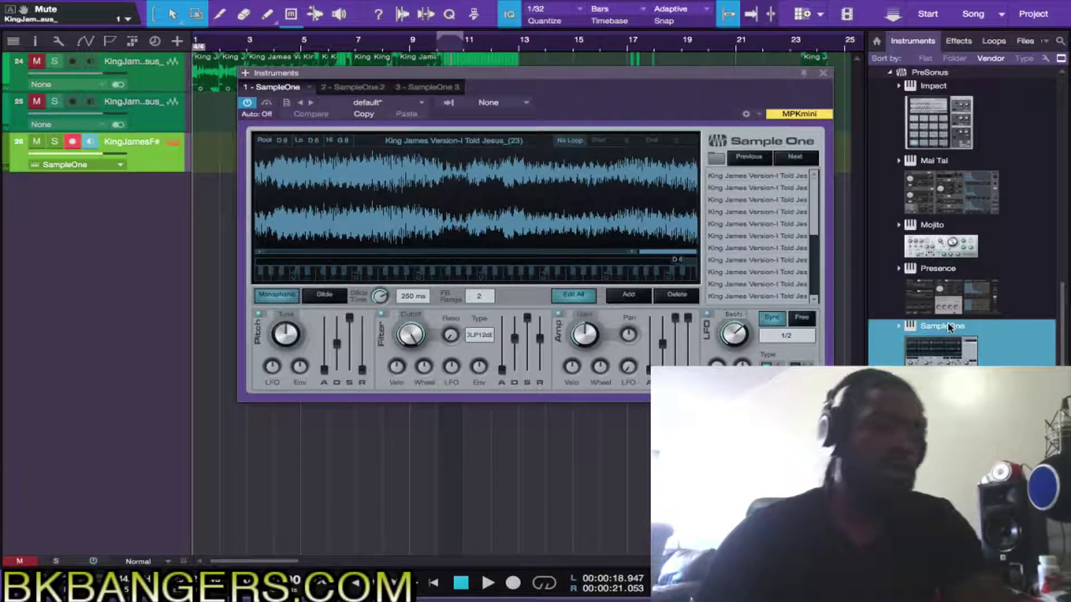
- Add six new SampleOne instrument tracks to the arrangement below KingJamesF#
{"action": "key", "text": "F3"}
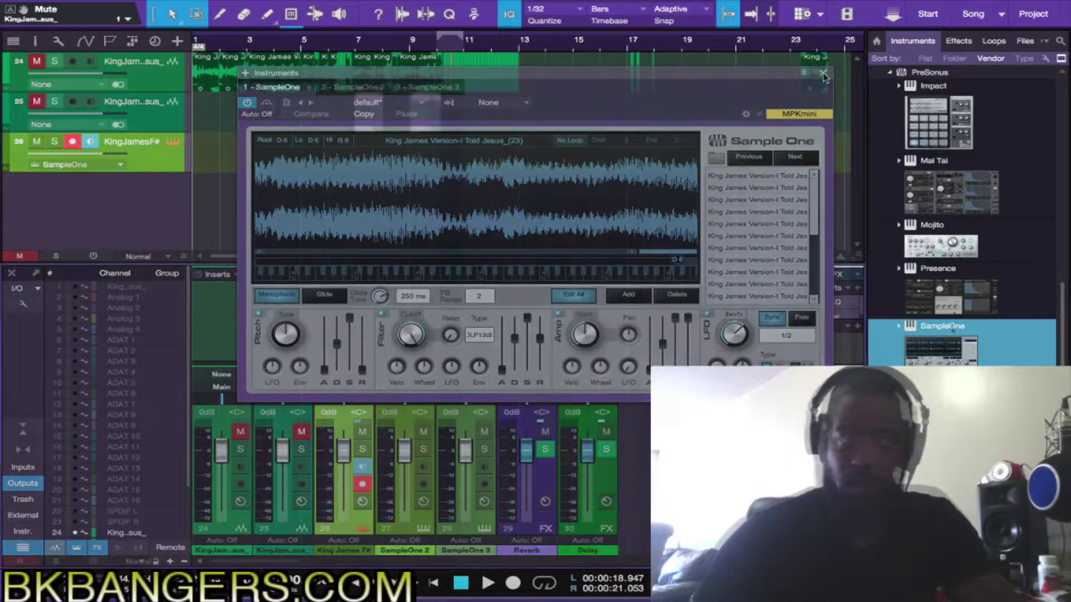
{"action": "left_click_drag", "start_coordinate": [943, 325], "coordinate": [480, 358]}
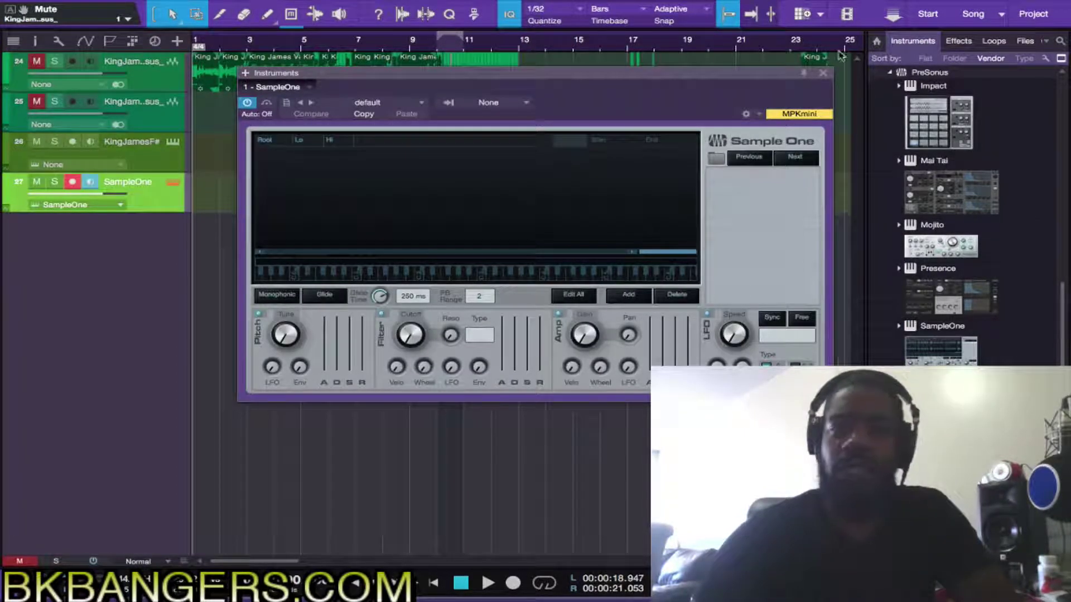
{"action": "left_click_drag", "start_coordinate": [934, 329], "coordinate": [578, 460]}
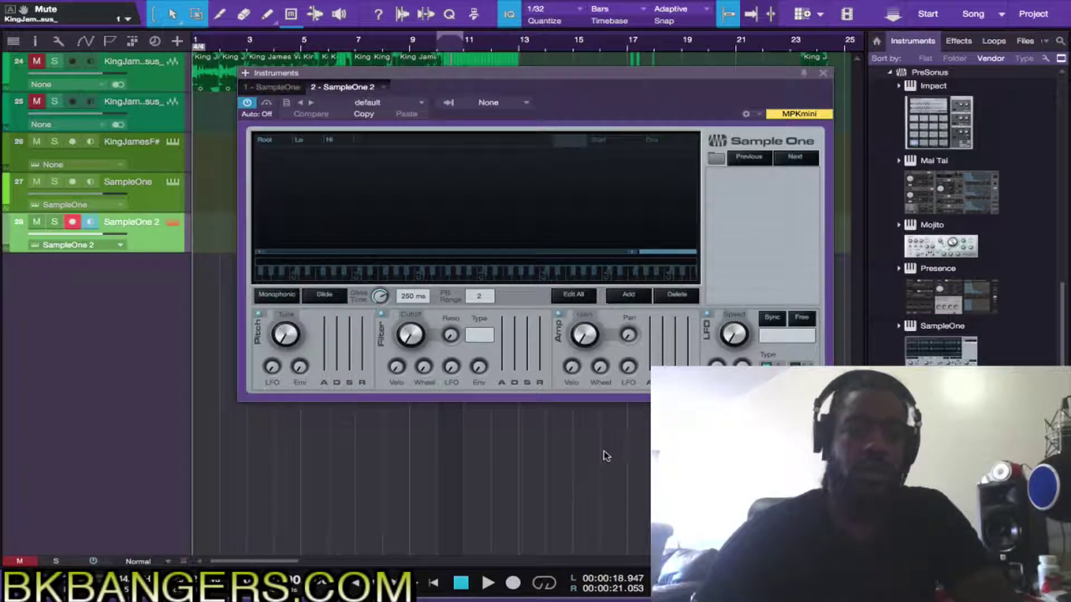
{"action": "left_click", "coordinate": [941, 329]}
{"action": "left_click_drag", "start_coordinate": [941, 329], "coordinate": [550, 433]}
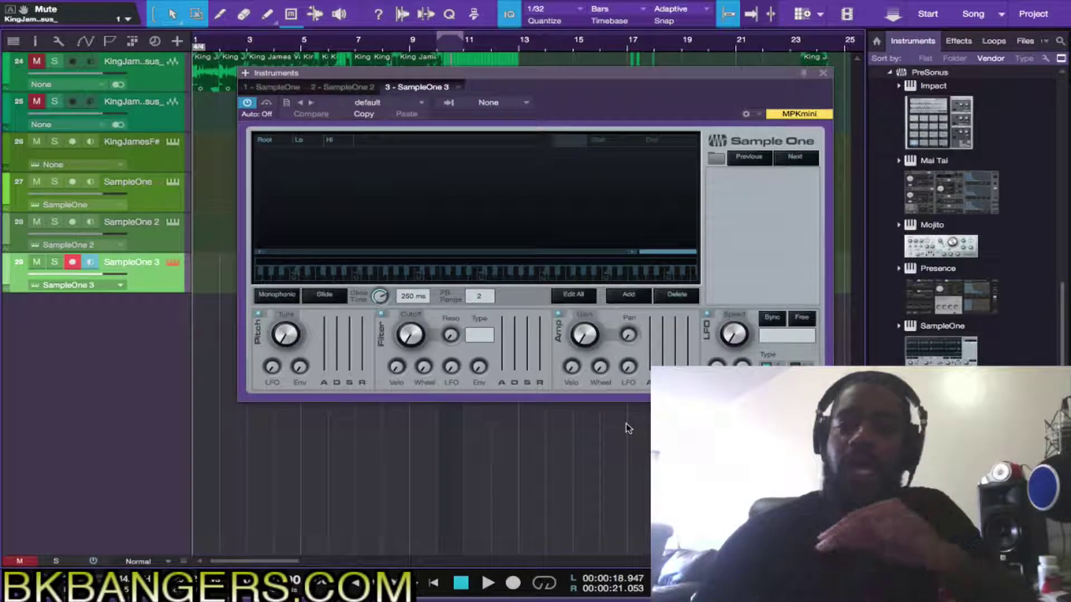
{"action": "left_click", "coordinate": [951, 330]}
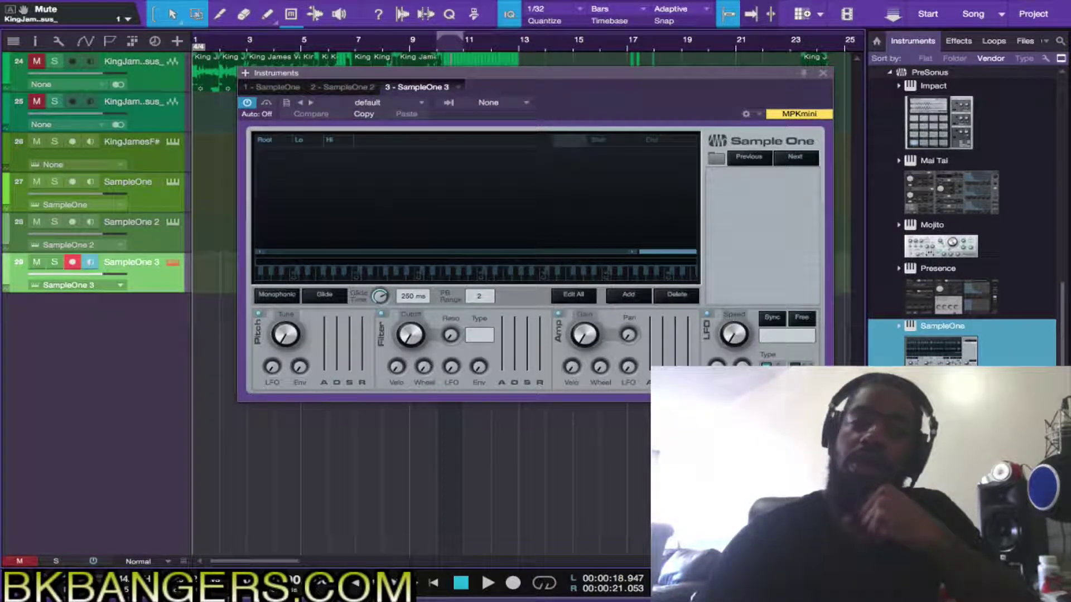
{"action": "left_click_drag", "start_coordinate": [952, 330], "coordinate": [357, 441]}
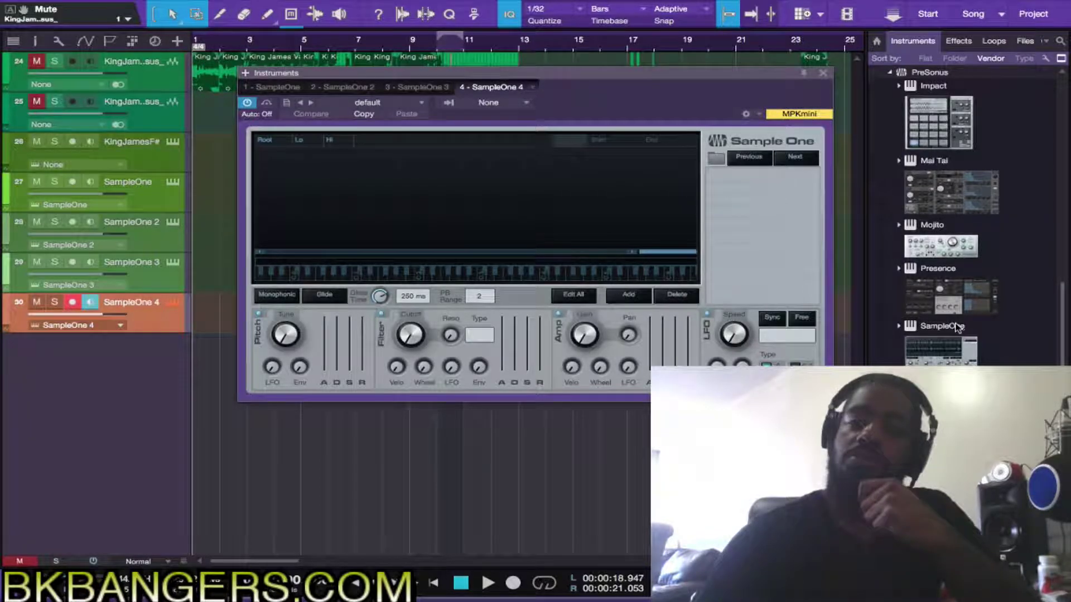
{"action": "left_click", "coordinate": [955, 329]}
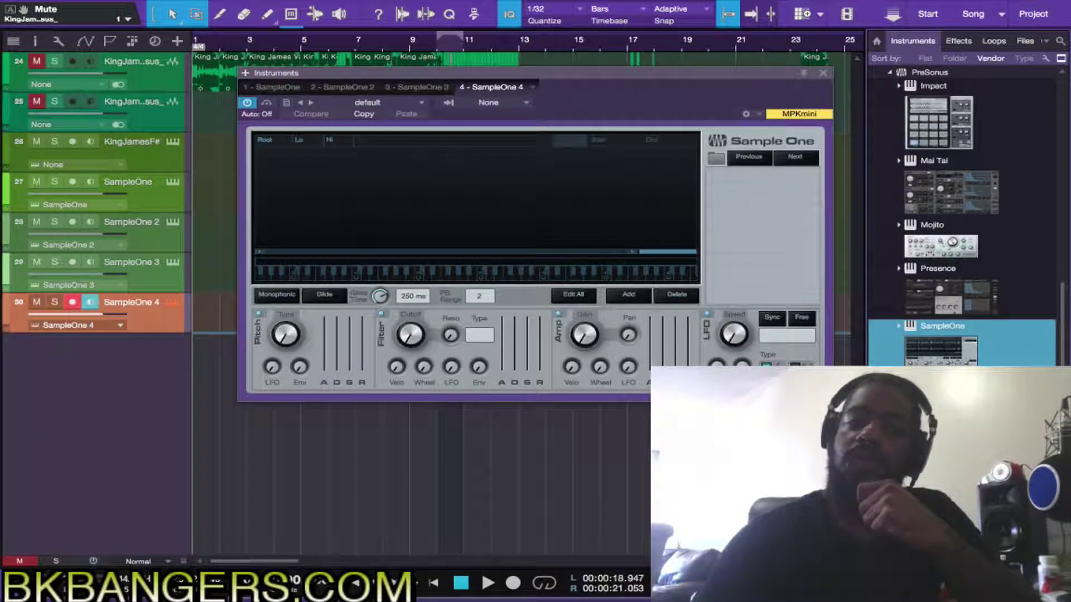
{"action": "left_click_drag", "start_coordinate": [955, 329], "coordinate": [357, 440]}
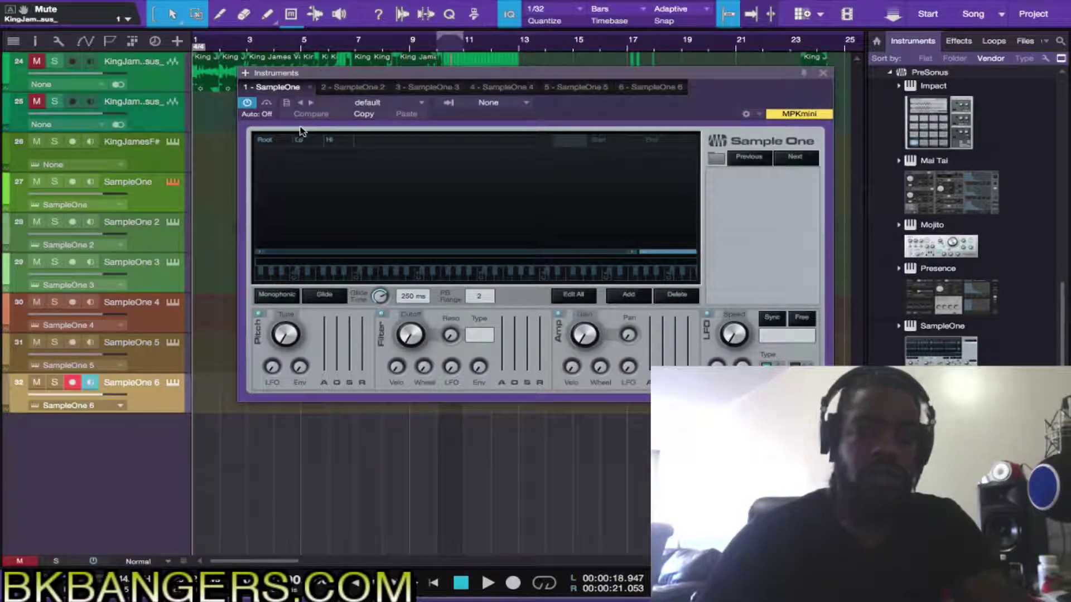
- Load the Inferno Kicc$ preset into the first of the new SampleOne instruments
{"action": "left_click", "coordinate": [420, 103]}
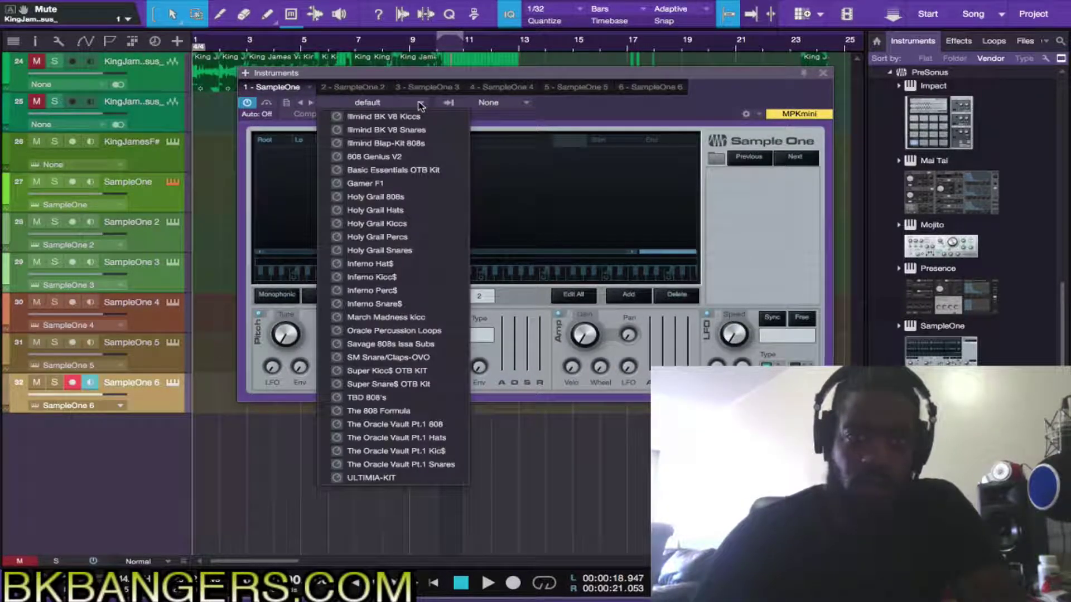
{"action": "left_click", "coordinate": [388, 278]}
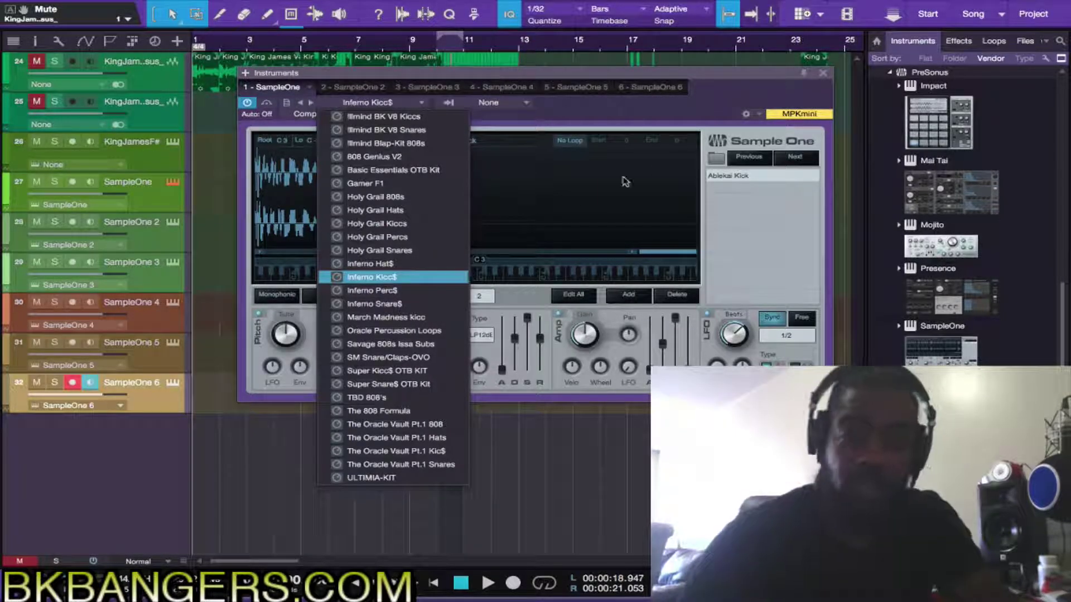
{"action": "left_click", "coordinate": [824, 82]}
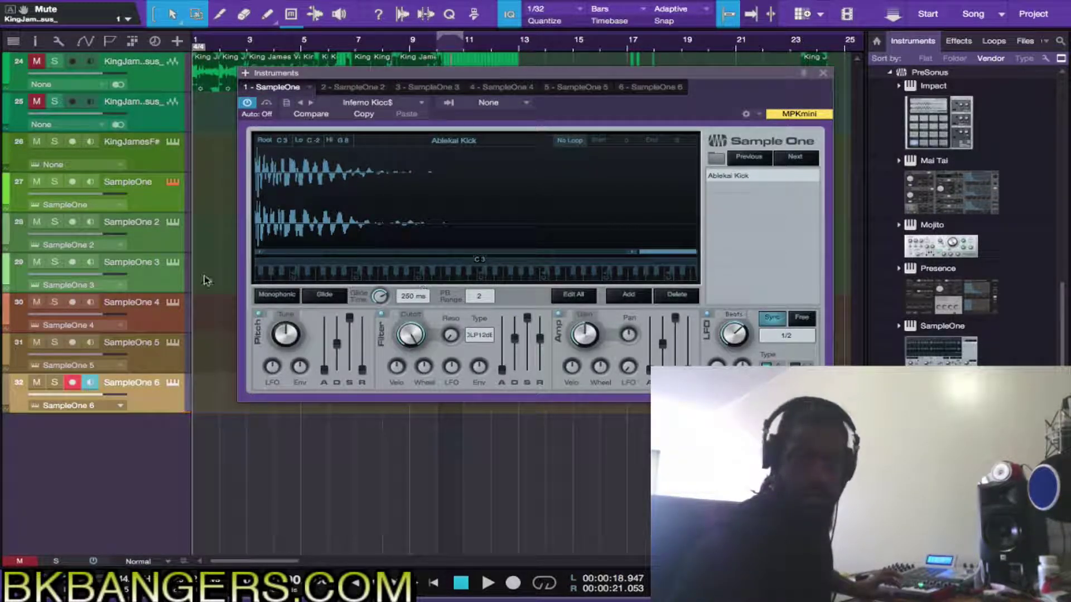
- Arm the SampleOne kick track and make all layers monophonic, with the amp envelope release at maximum
{"action": "left_click", "coordinate": [163, 194]}
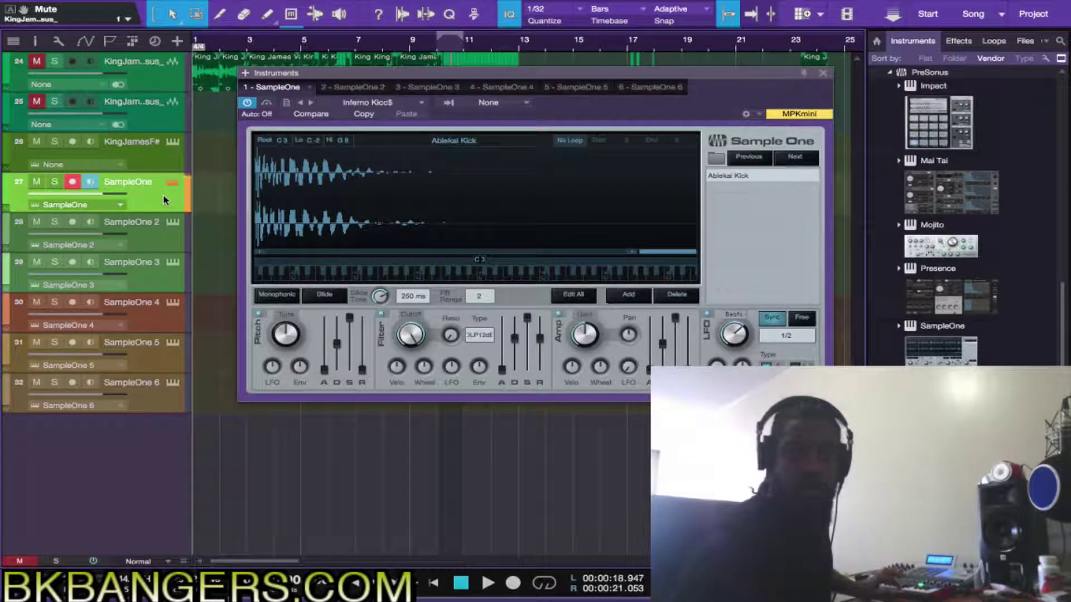
{"action": "left_click", "coordinate": [577, 296]}
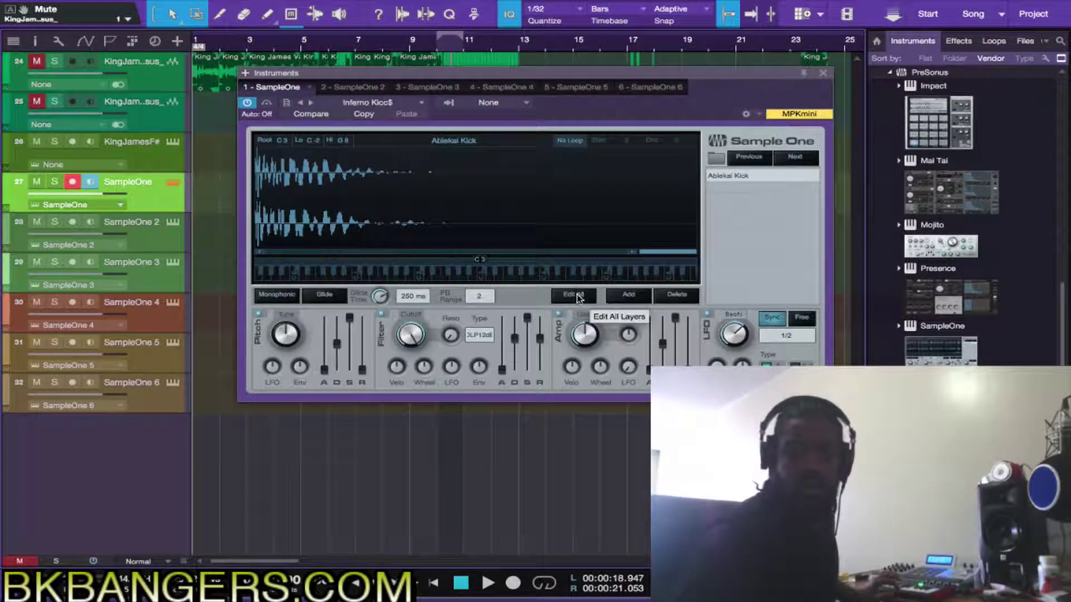
{"action": "left_click", "coordinate": [282, 295]}
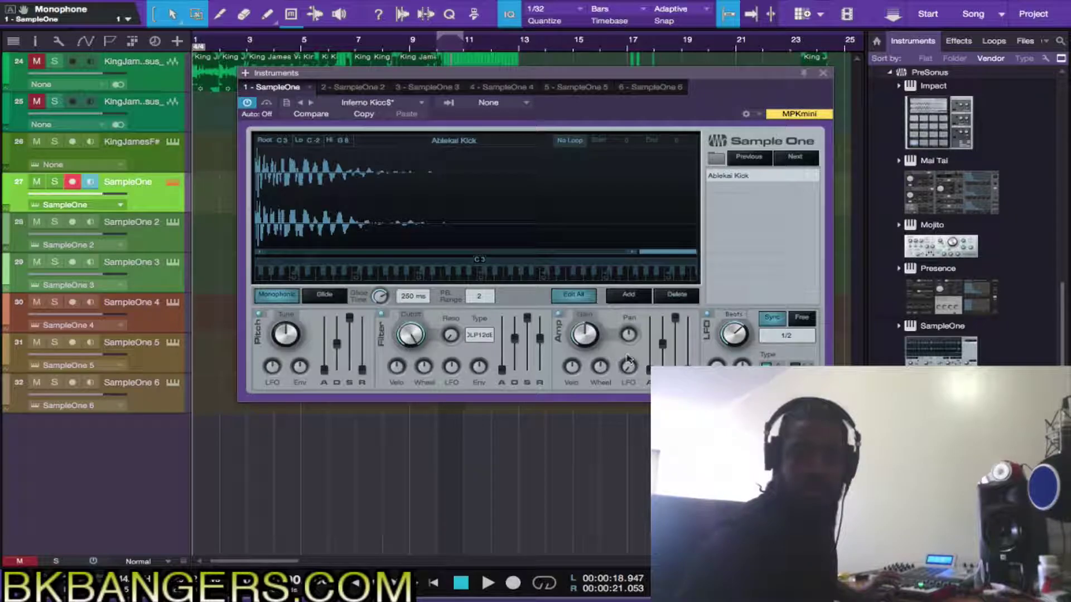
{"action": "left_click_drag", "start_coordinate": [691, 343], "coordinate": [692, 297]}
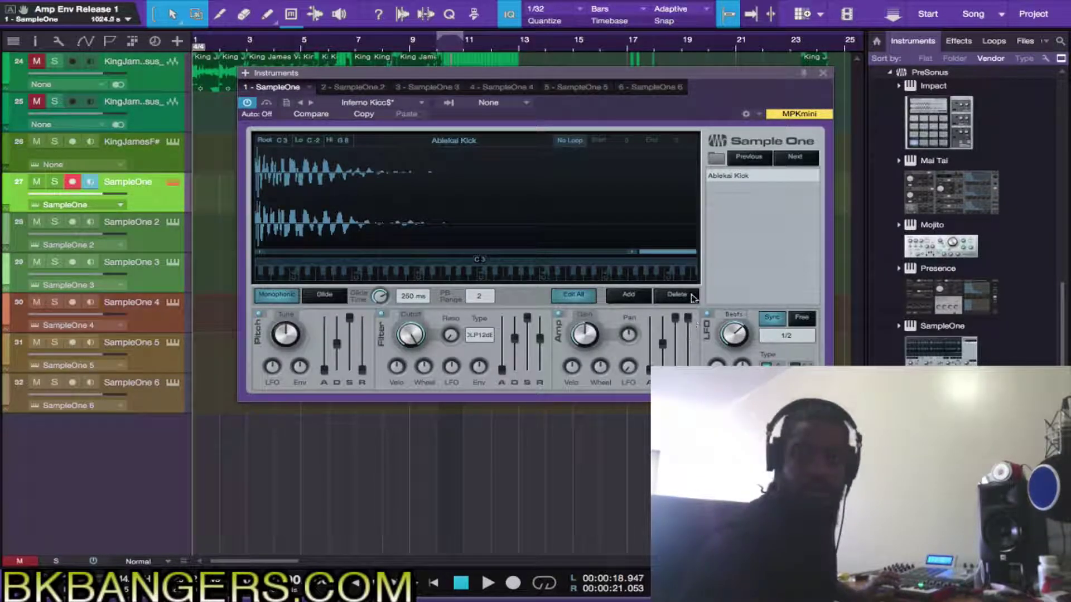
- Disarm the SampleOne kick track and make KingJamesF# the armed, monitored track instead
{"action": "left_click", "coordinate": [89, 142]}
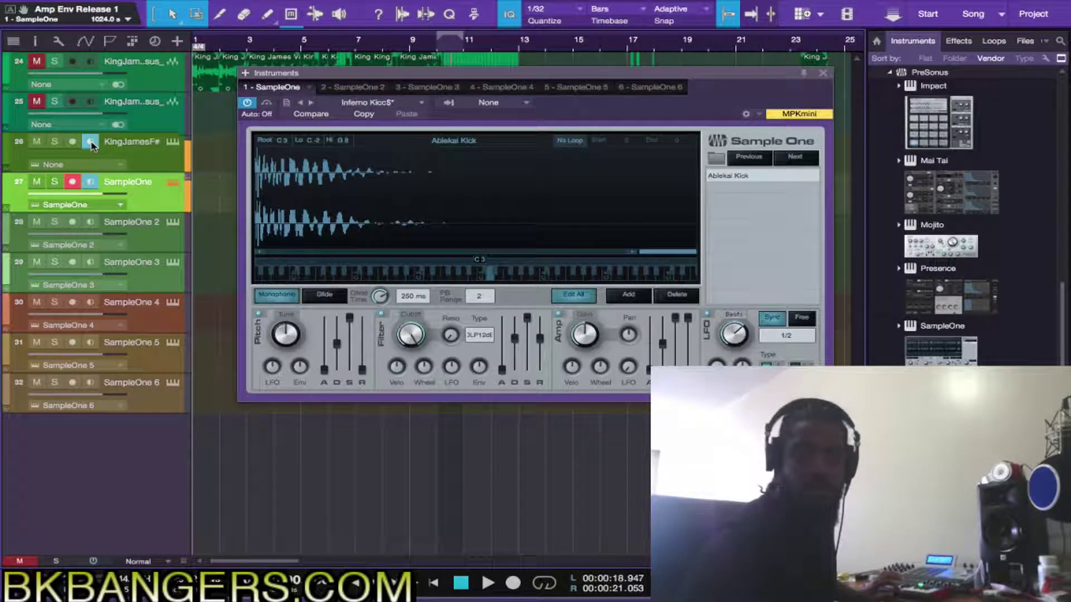
{"action": "left_click", "coordinate": [73, 183]}
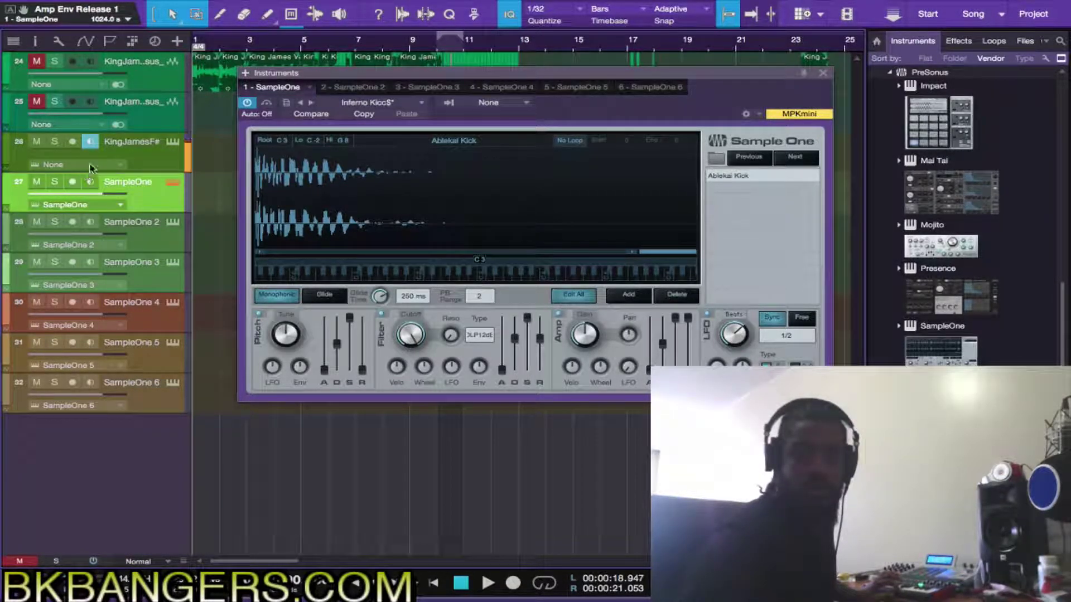
{"action": "left_click", "coordinate": [139, 164]}
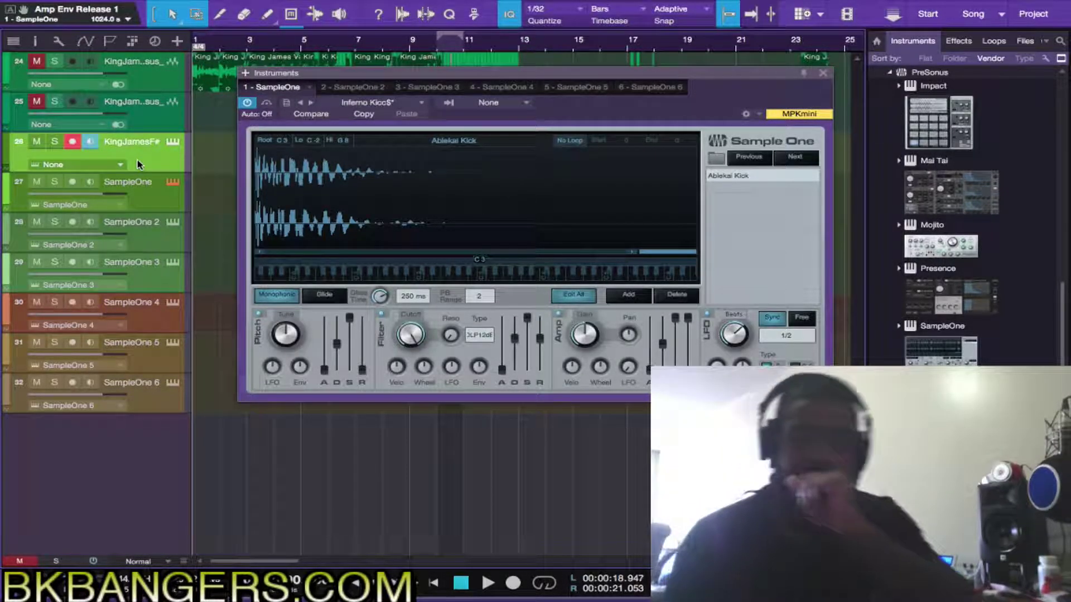
- Close the instrument window and undo the creation of the six SampleOne tracks
{"action": "left_click", "coordinate": [825, 73]}
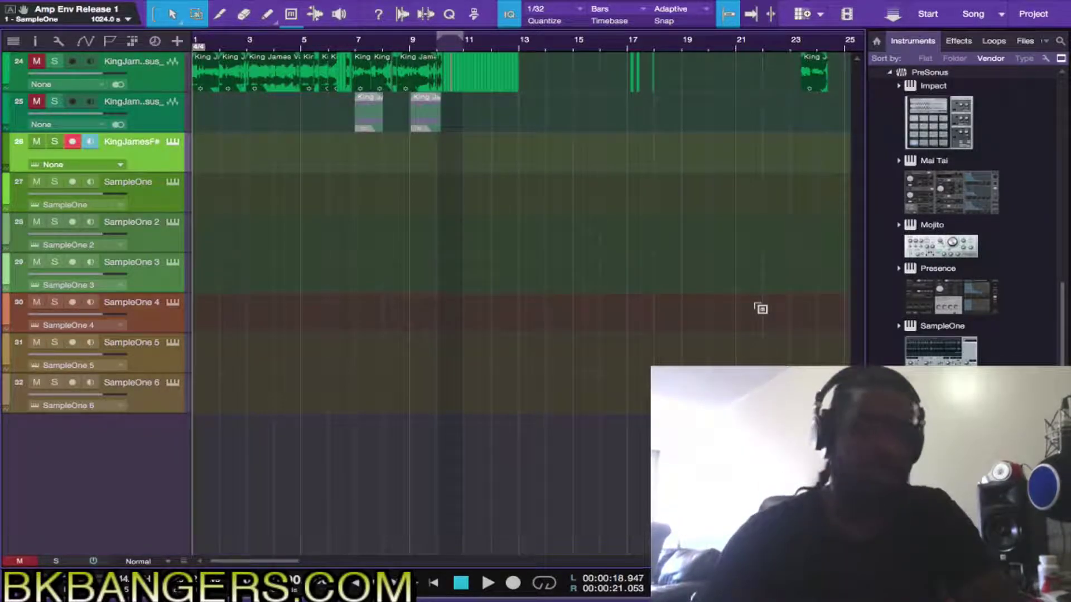
{"action": "key", "text": "ctrl+z"}
{"action": "key", "text": "ctrl+z"}
{"action": "key", "text": "ctrl+z"}
{"action": "key", "text": "ctrl+z"}
{"action": "key", "text": "ctrl+z"}
{"action": "key", "text": "ctrl+z"}
{"action": "key", "text": "ctrl+z"}
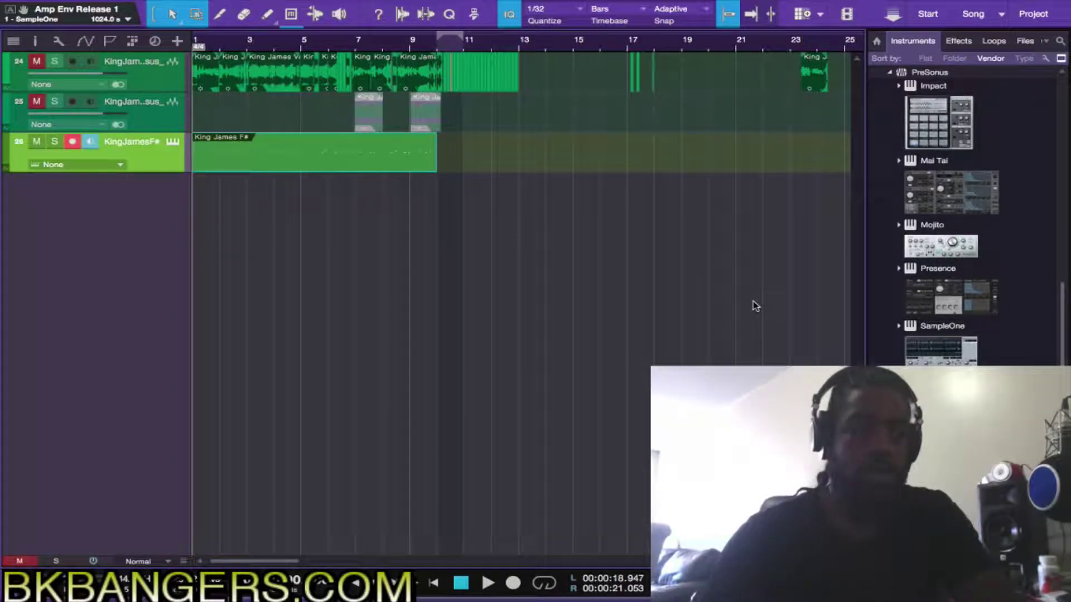
- Remove the leftover SampleOne and SampleOne 2 instruments from the mixer's instrument rack
{"action": "key", "text": "space"}
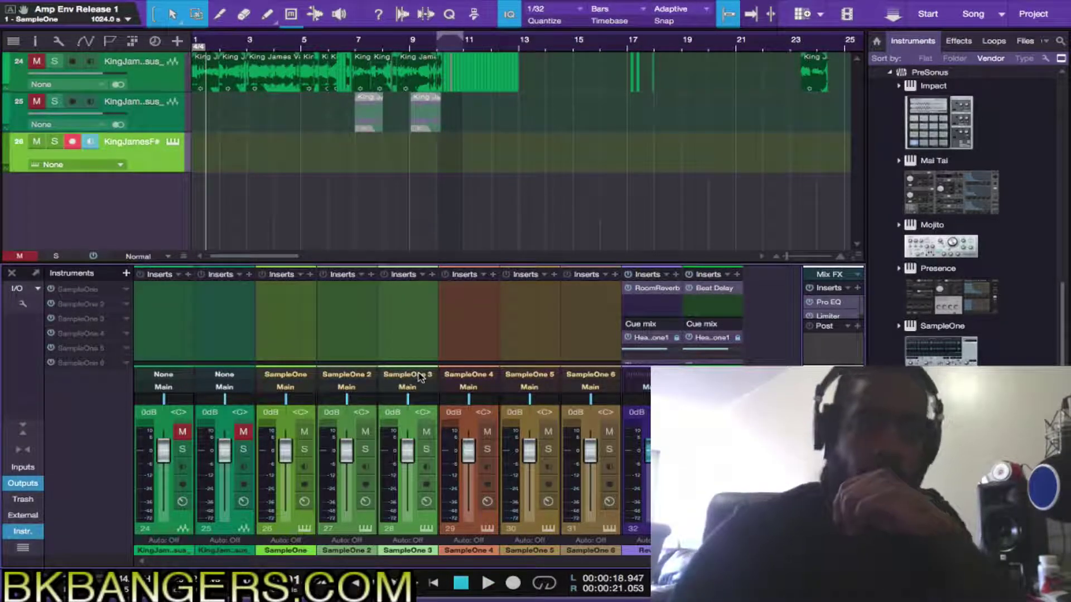
{"action": "left_click", "coordinate": [127, 290]}
{"action": "left_click", "coordinate": [151, 451]}
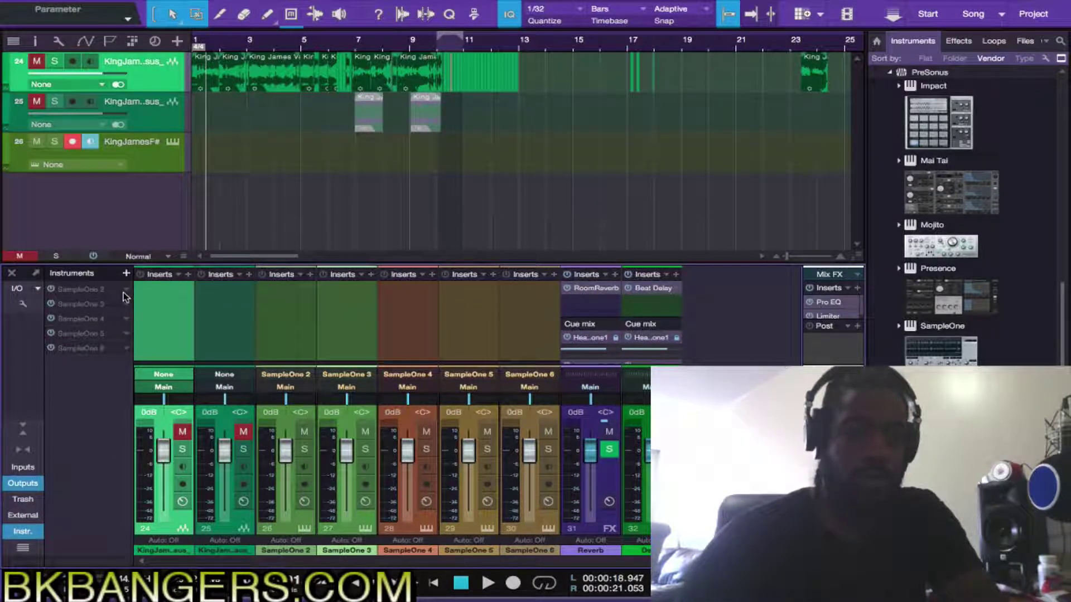
{"action": "right_click", "coordinate": [124, 292]}
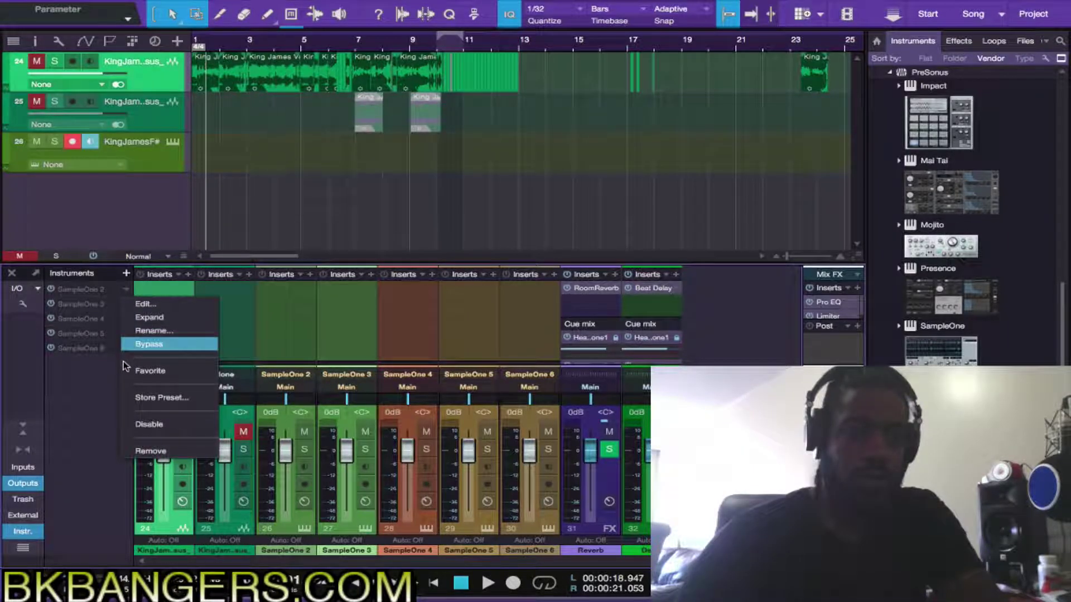
{"action": "left_click", "coordinate": [144, 451]}
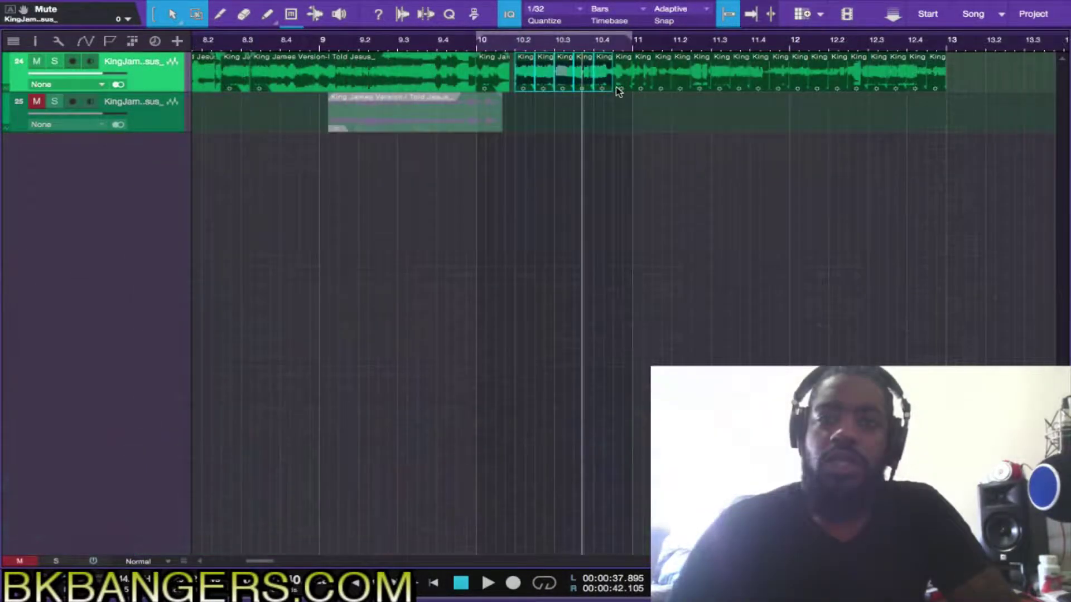
- Load the track 24 chops up to bar 13 into a new SampleOne track, making all layers monophonic with maximum amp release
{"action": "left_click_drag", "start_coordinate": [618, 91], "coordinate": [869, 91]}
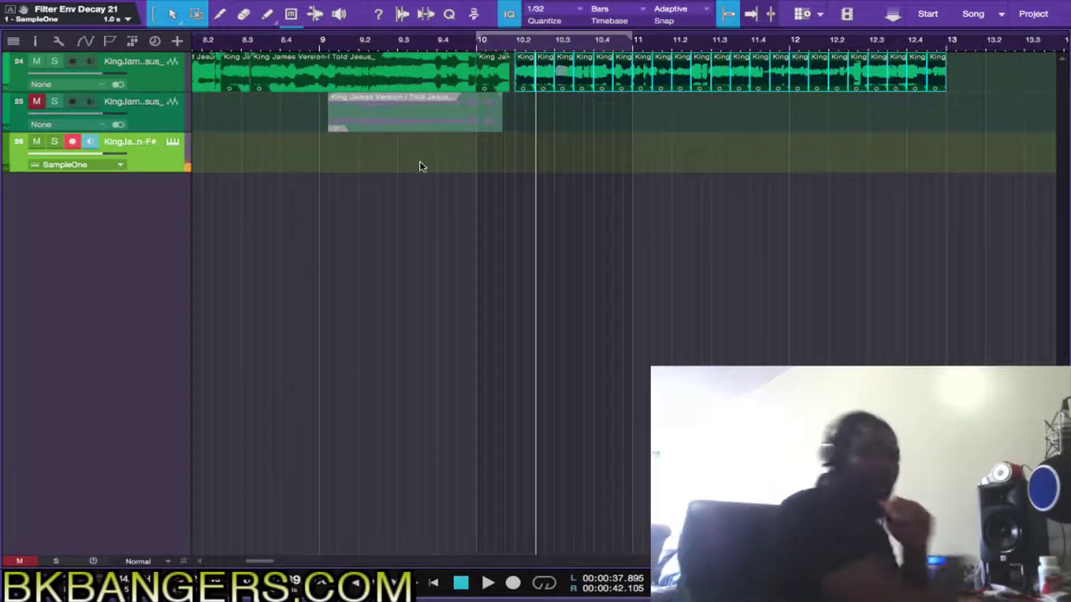
{"action": "left_click", "coordinate": [173, 139]}
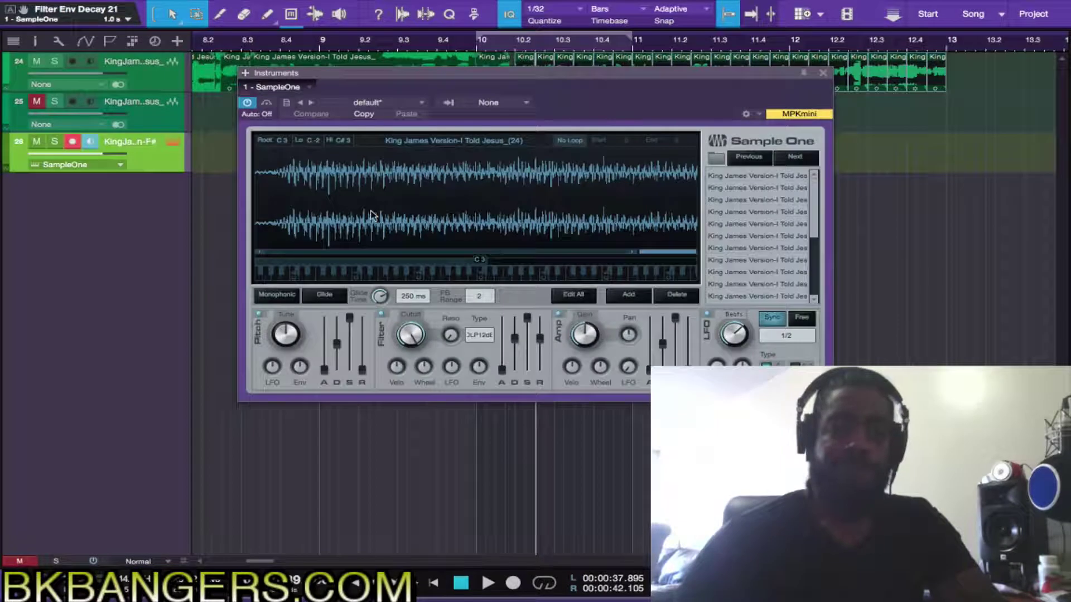
{"action": "left_click", "coordinate": [281, 296]}
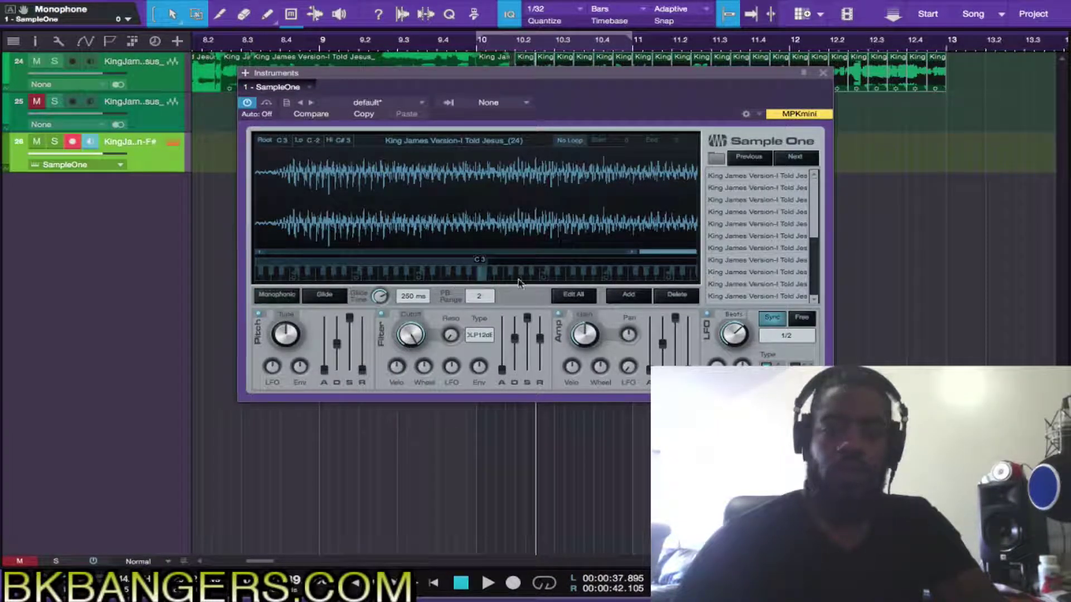
{"action": "left_click", "coordinate": [580, 295]}
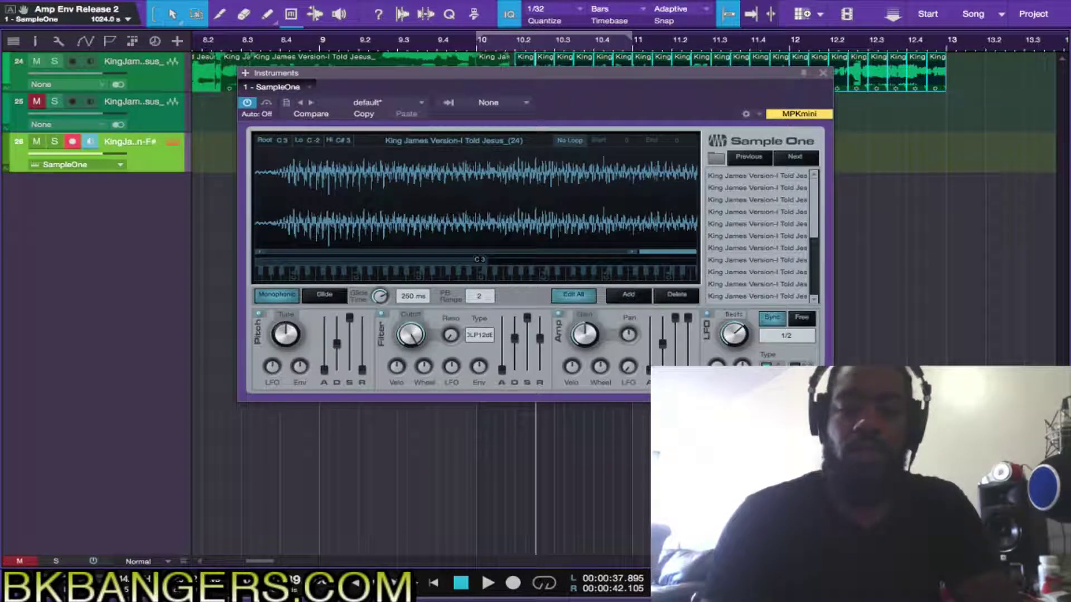
- Set the song tempo to 87 BPM and mute the chopped audio on track 24
{"action": "type", "text": "87"}
{"action": "key", "text": "Return"}
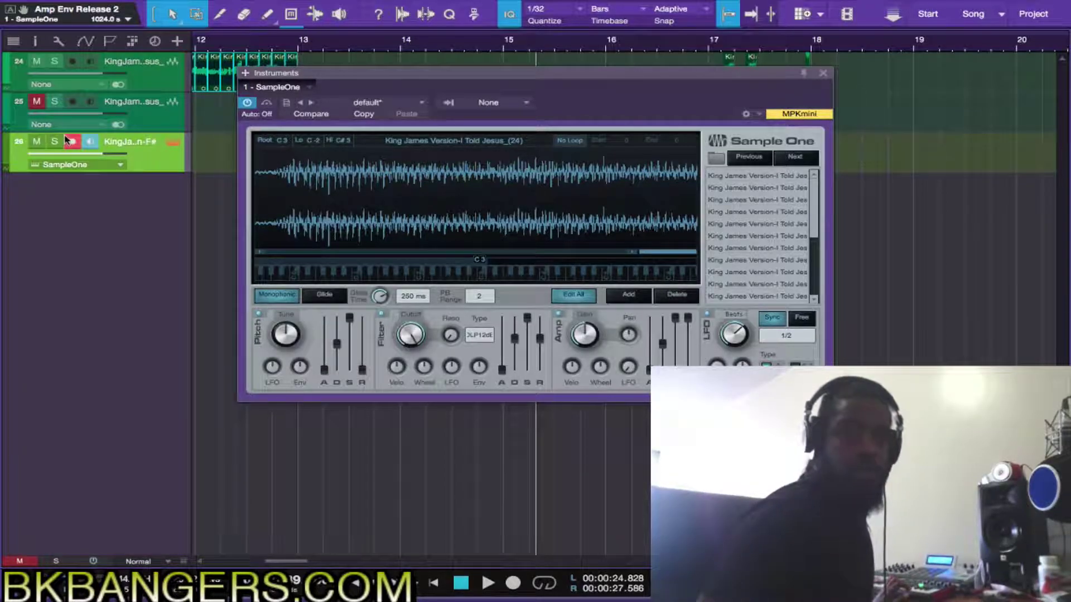
{"action": "left_click", "coordinate": [37, 61]}
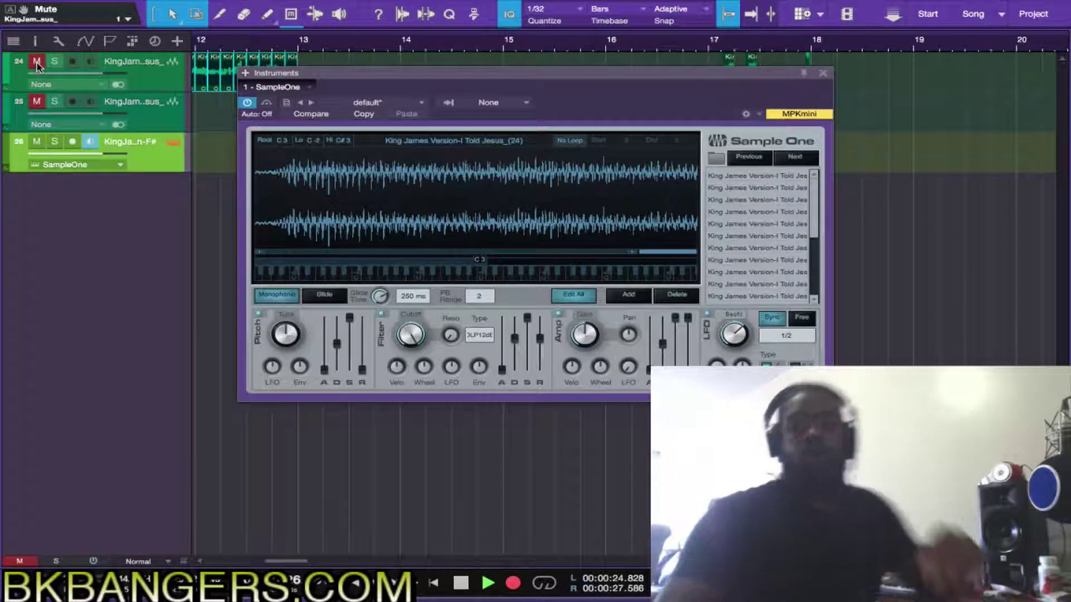
- Stop the transport and close the SampleOne instrument window
{"action": "key", "text": "space"}
{"action": "key", "text": "space"}
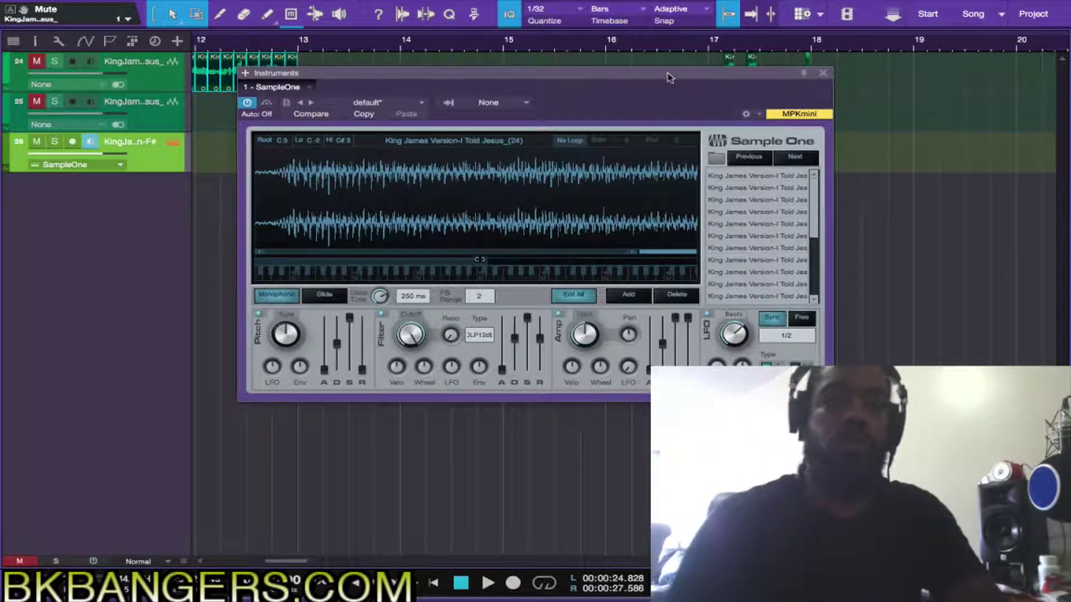
{"action": "key", "text": "space"}
{"action": "left_click", "coordinate": [823, 73]}
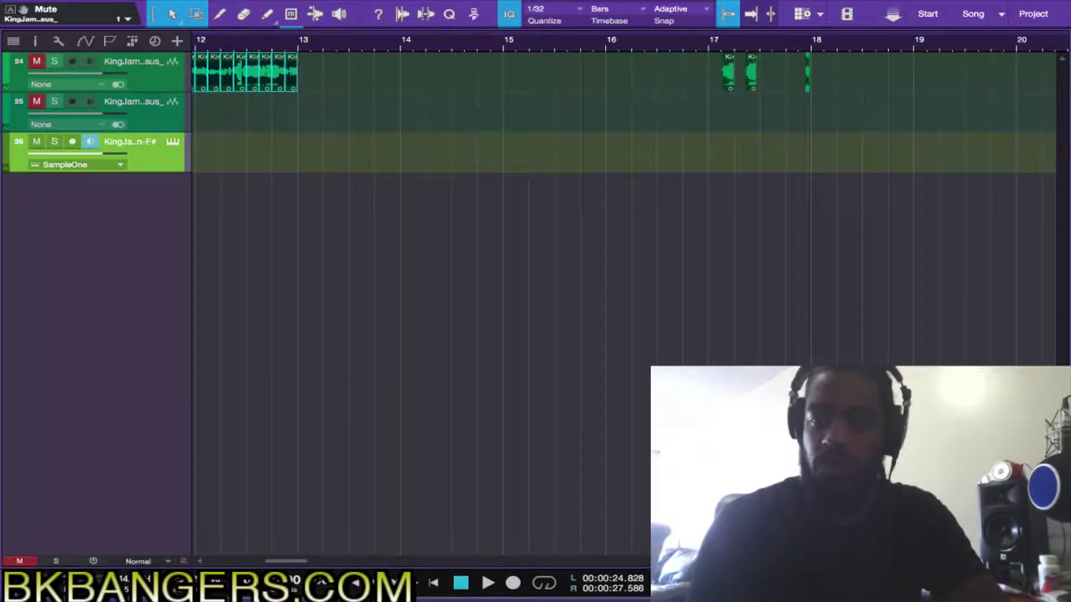
- Add six new SampleOne instrument tracks, SampleOne 2 through SampleOne 7, below the chopped-sample track
{"action": "key", "text": "F5"}
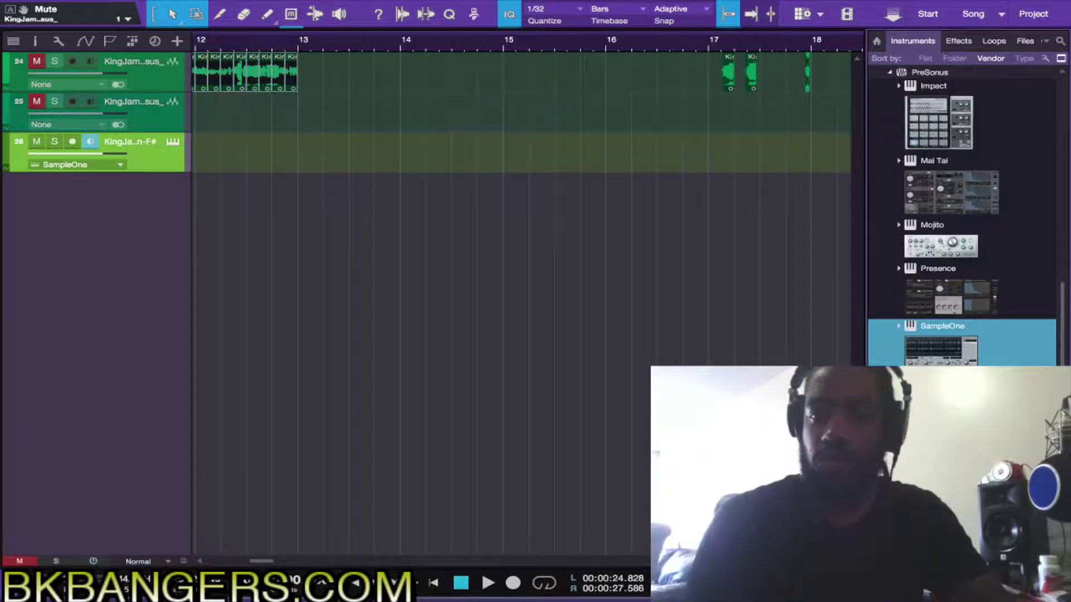
{"action": "left_click_drag", "start_coordinate": [940, 329], "coordinate": [637, 396]}
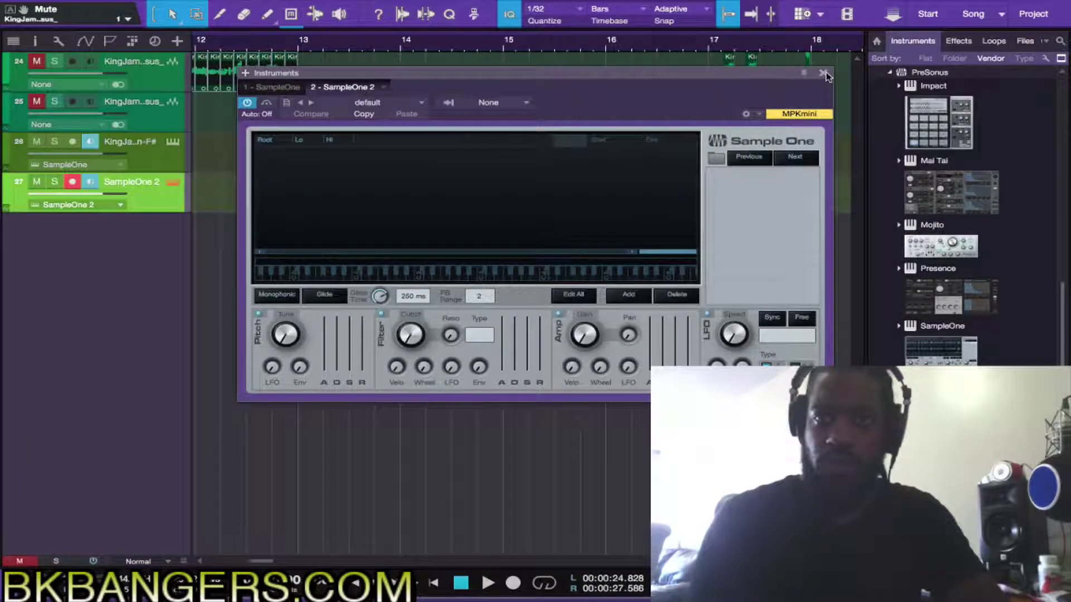
{"action": "left_click", "coordinate": [823, 73]}
{"action": "left_click", "coordinate": [938, 334]}
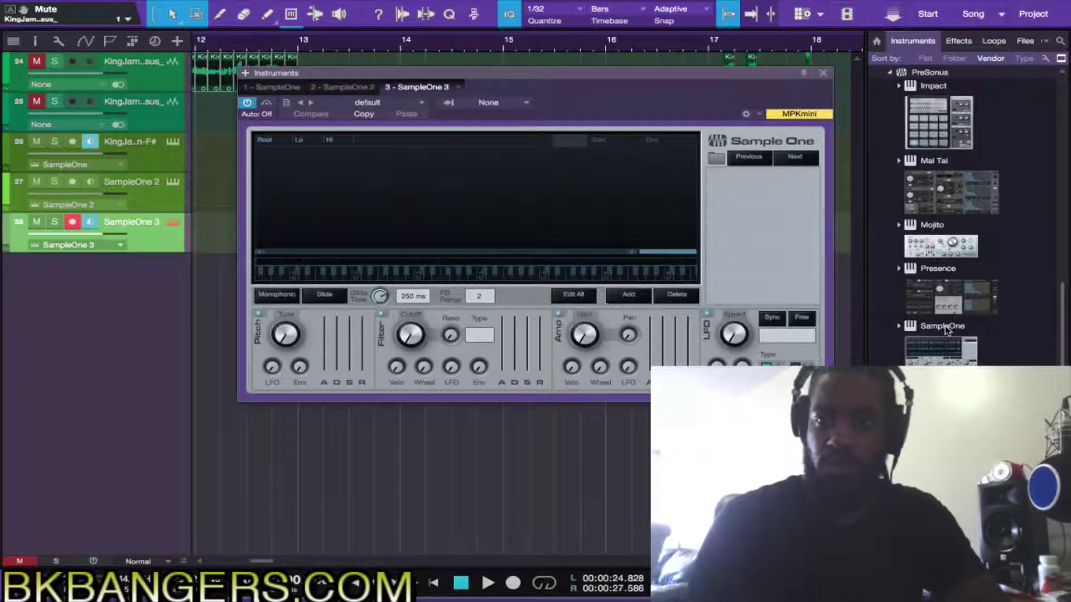
{"action": "left_click_drag", "start_coordinate": [948, 330], "coordinate": [809, 377]}
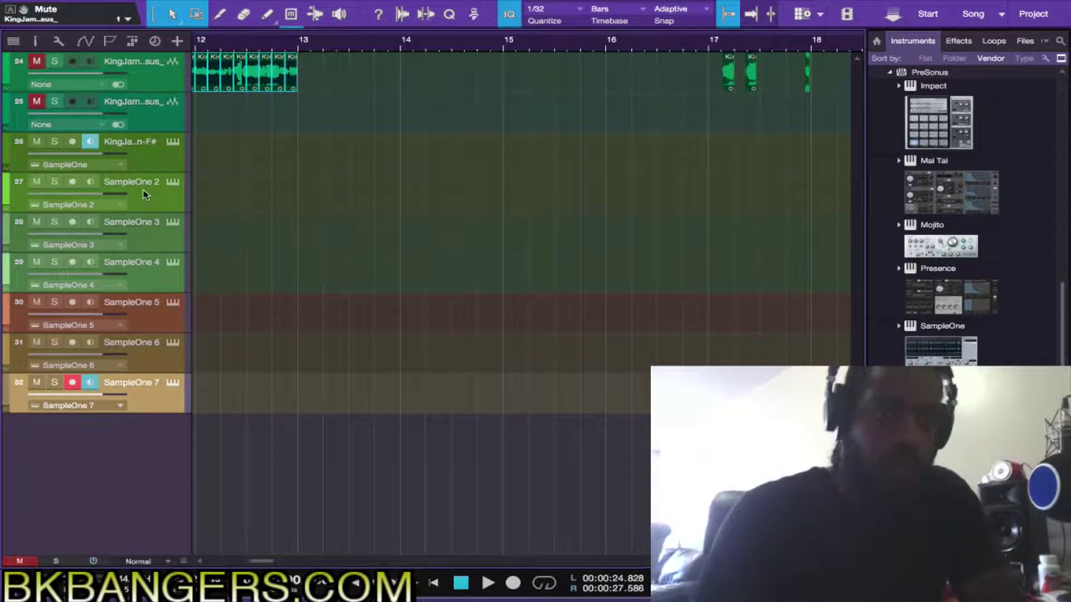
- Load the Inferno Kicc$ preset into the SampleOne 2 instrument on track 27
{"action": "left_click", "coordinate": [152, 185]}
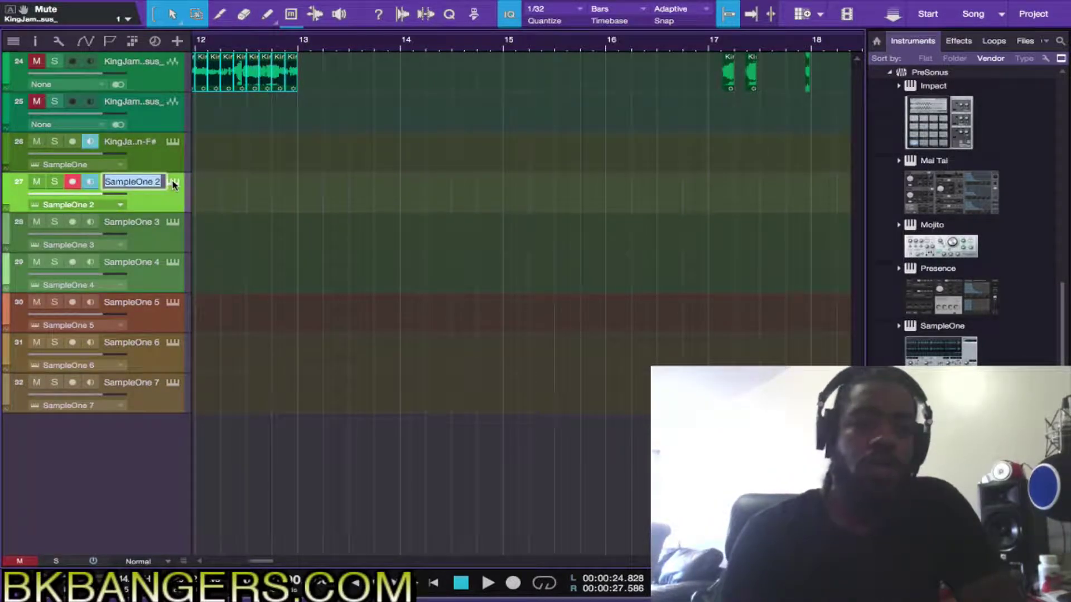
{"action": "left_click", "coordinate": [173, 182]}
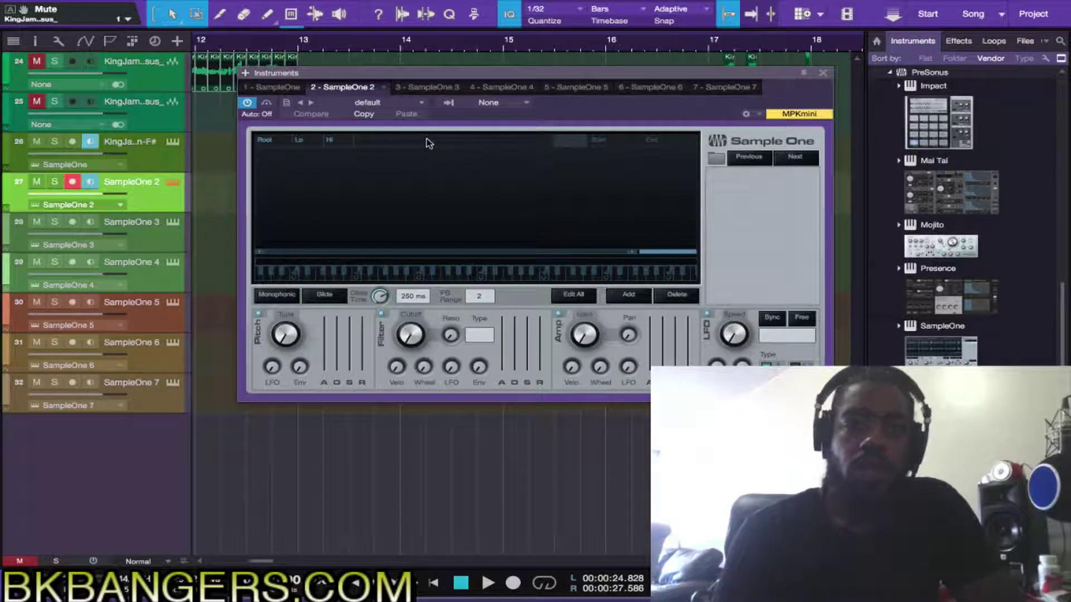
{"action": "left_click", "coordinate": [416, 104]}
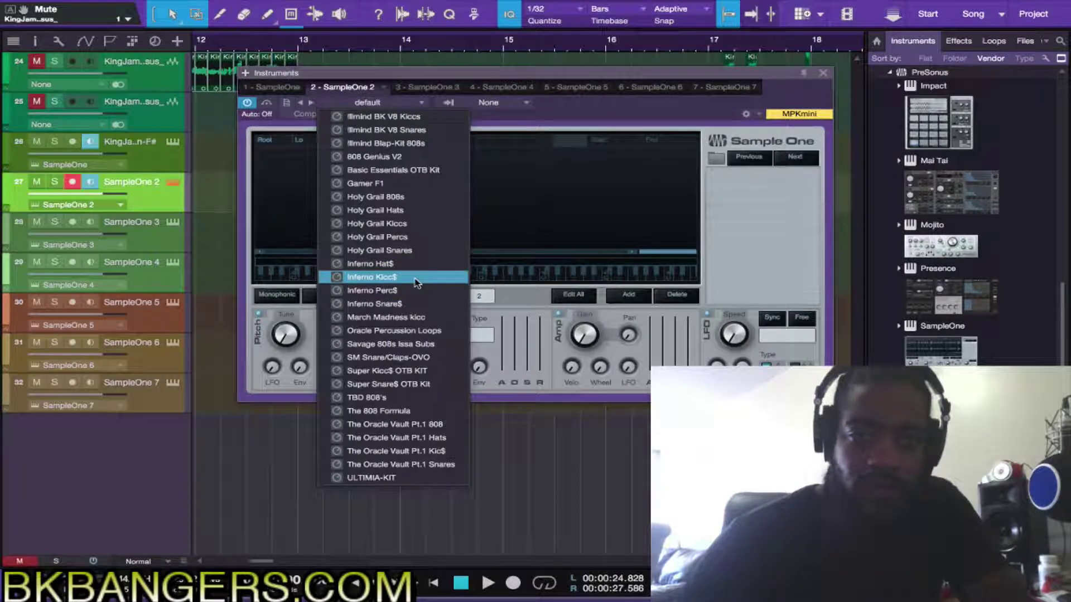
{"action": "left_click", "coordinate": [389, 279]}
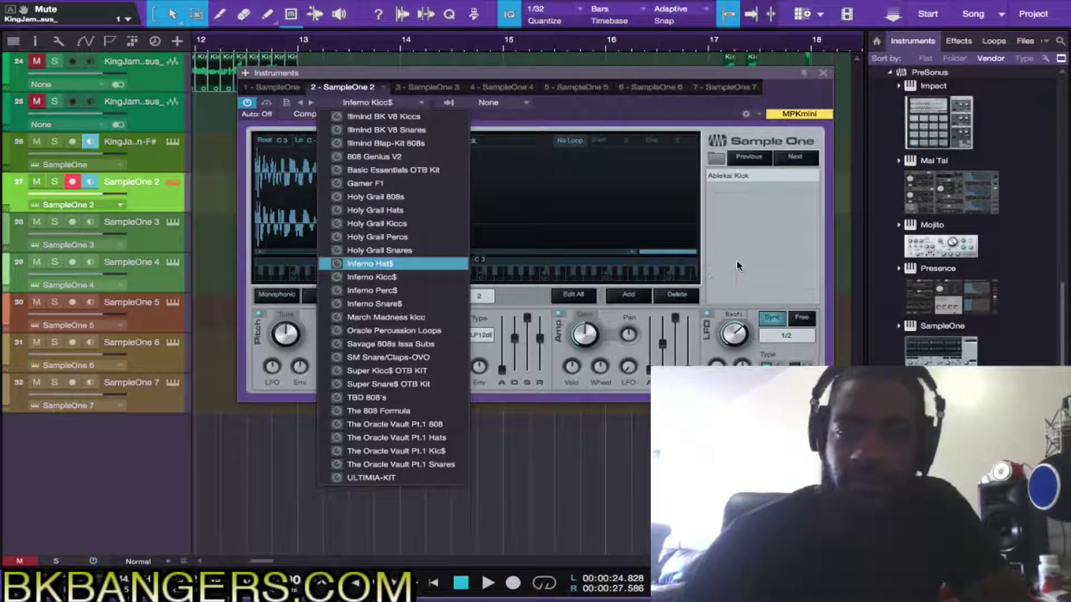
{"action": "left_click", "coordinate": [743, 232]}
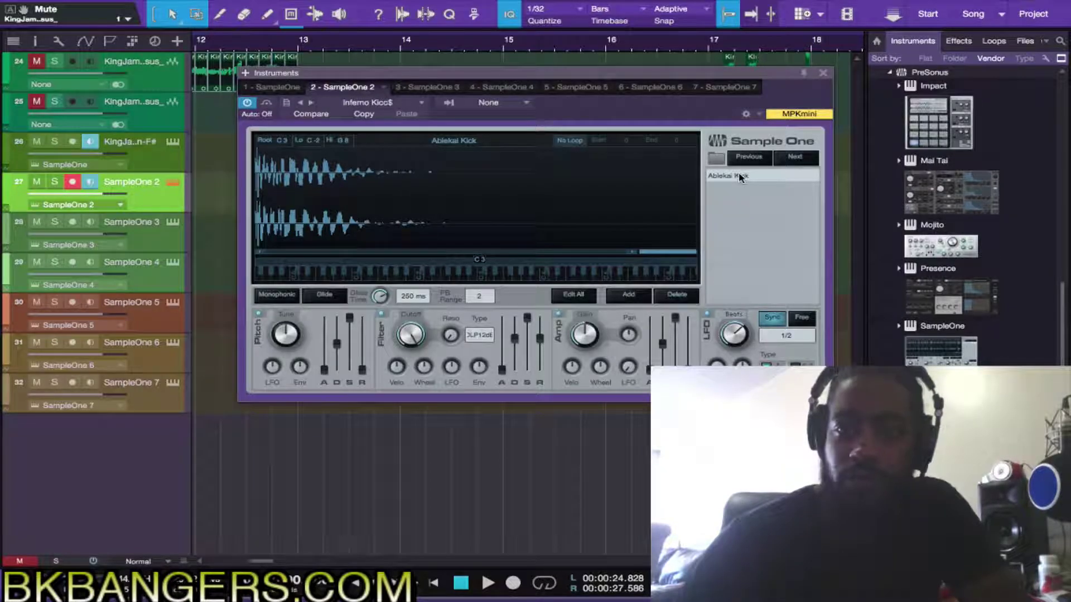
- Make all SampleOne 2 layers monophonic with amp release at 1024.0 s, and advance to the At It Again Kick sample
{"action": "left_click", "coordinate": [579, 295]}
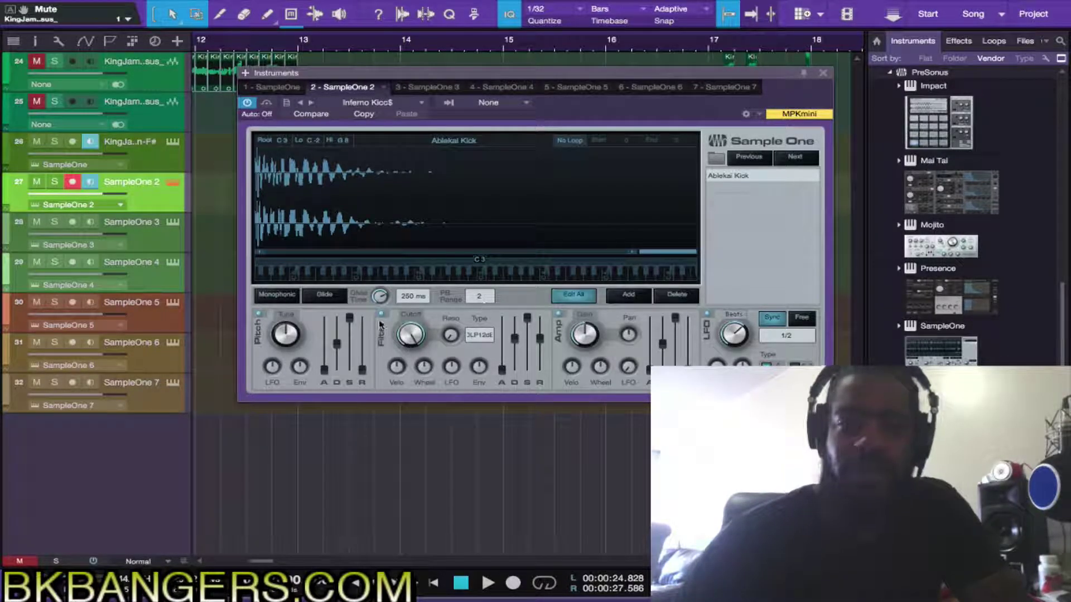
{"action": "left_click", "coordinate": [277, 295]}
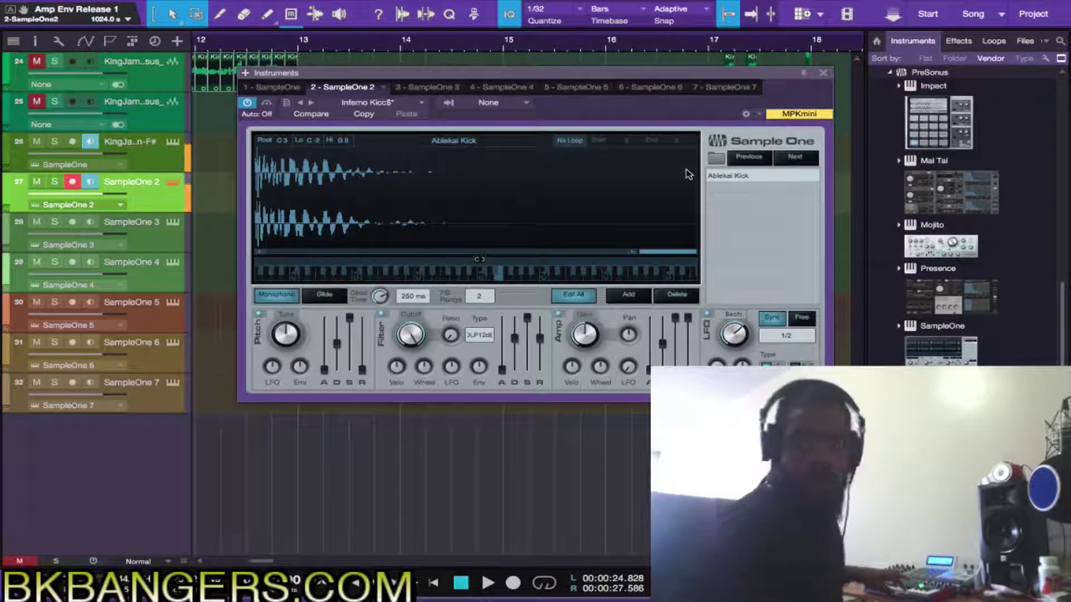
{"action": "left_click", "coordinate": [800, 162]}
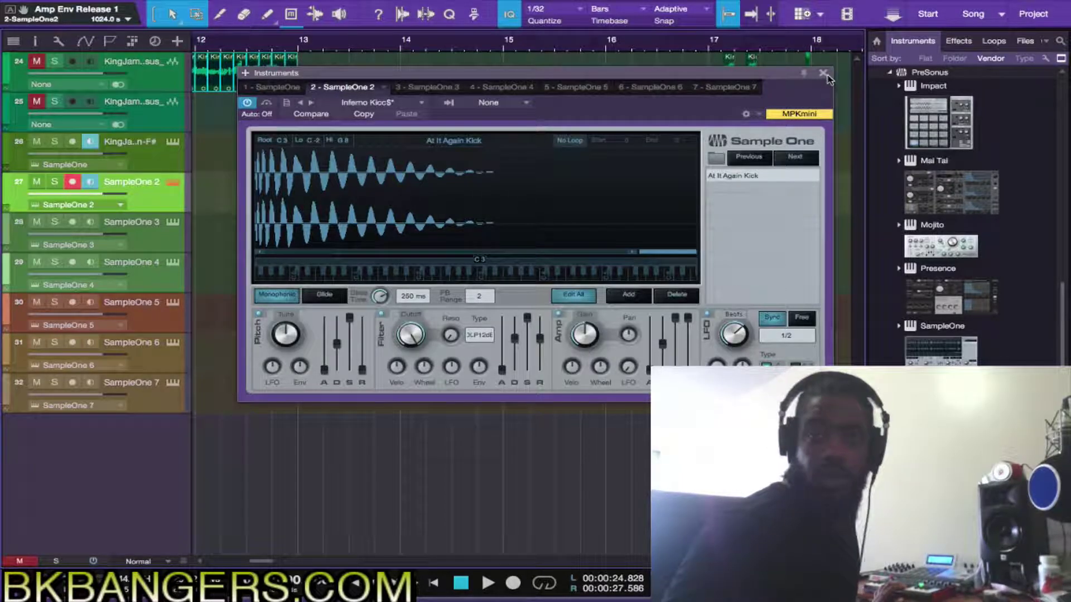
- Rename track 27 as Kicc
{"action": "double_click", "coordinate": [130, 181]}
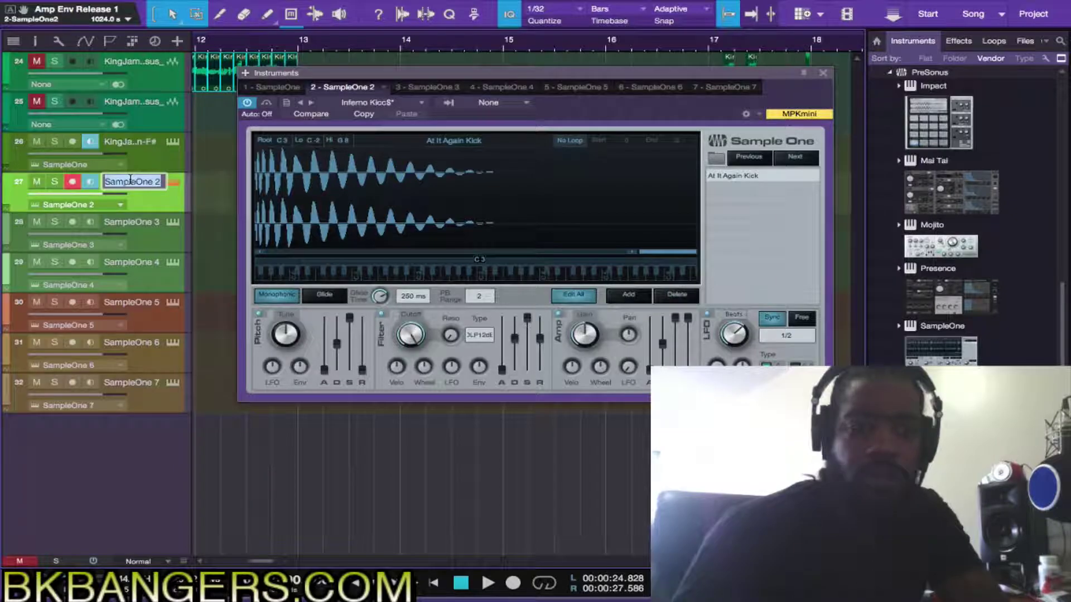
{"action": "type", "text": "Kicc"}
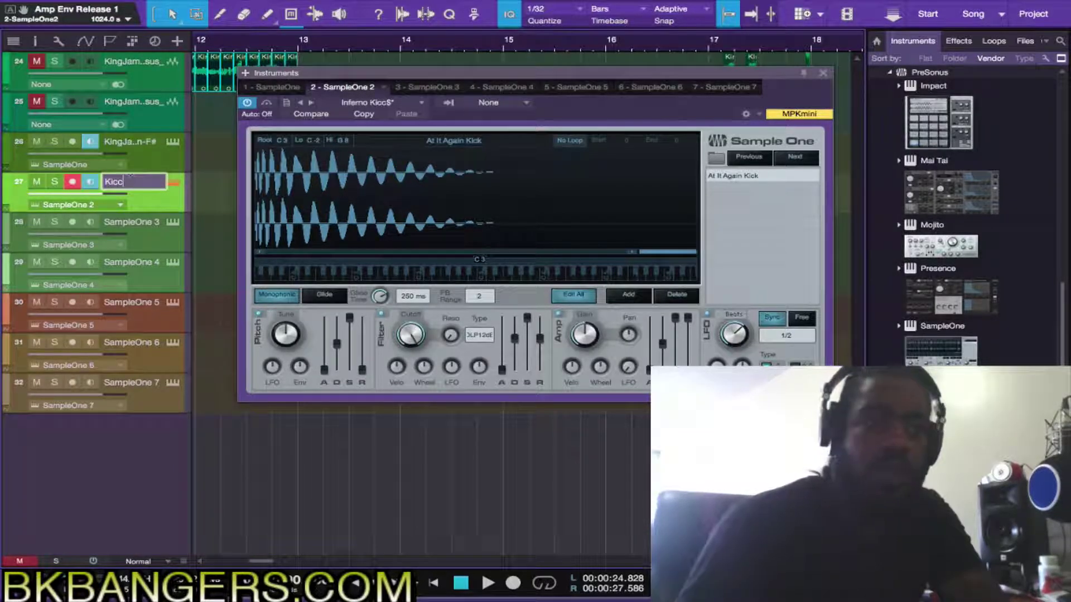
{"action": "key", "text": "Return"}
- Load the Inferno Snare$ preset into the SampleOne 3 instrument on track 28
{"action": "left_click", "coordinate": [155, 234]}
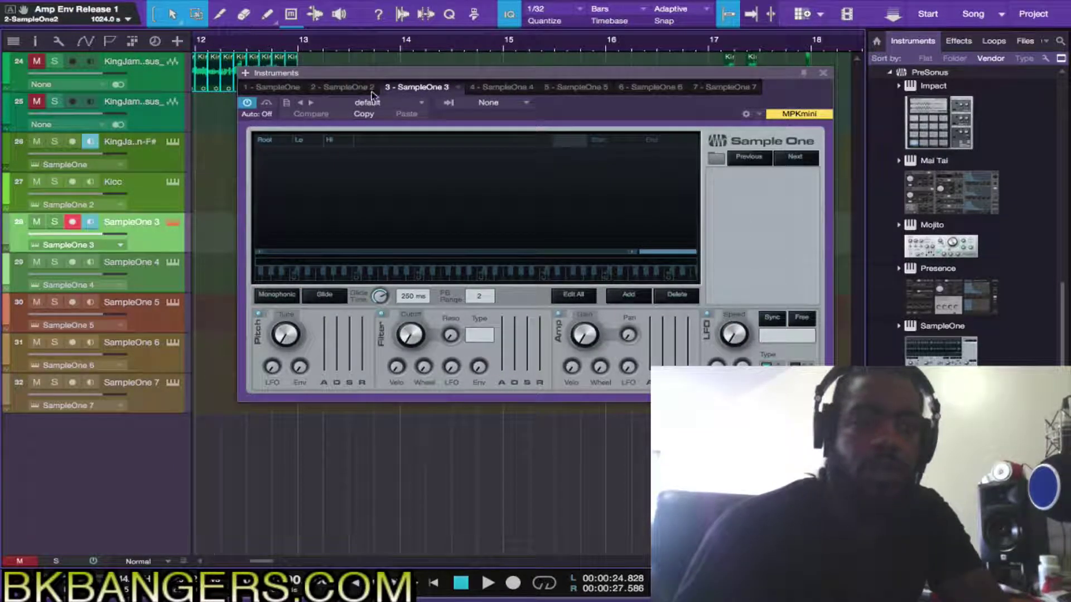
{"action": "left_click", "coordinate": [398, 103]}
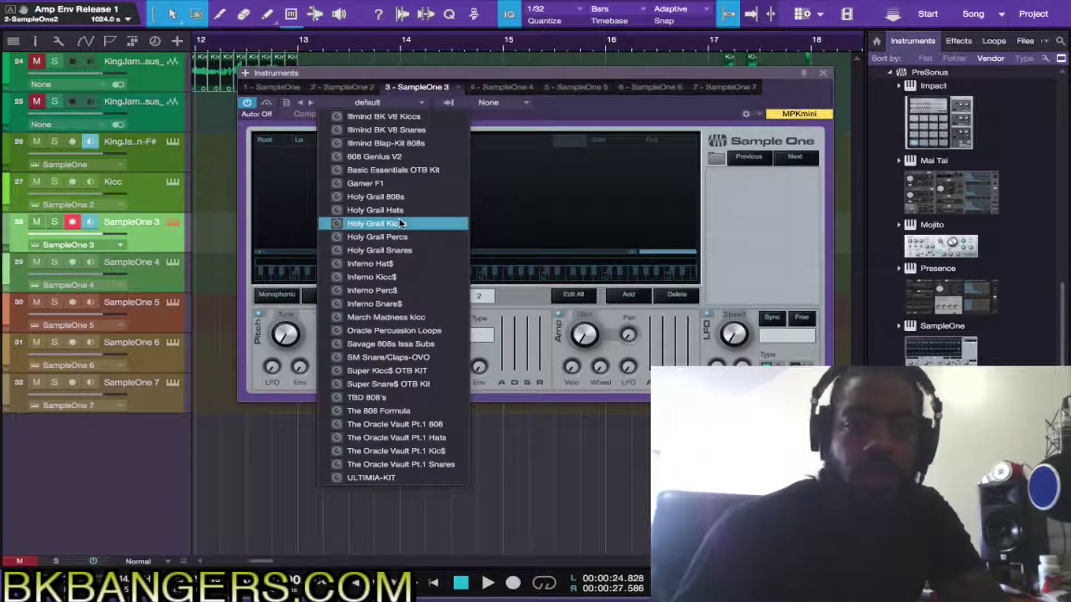
{"action": "left_click", "coordinate": [398, 304]}
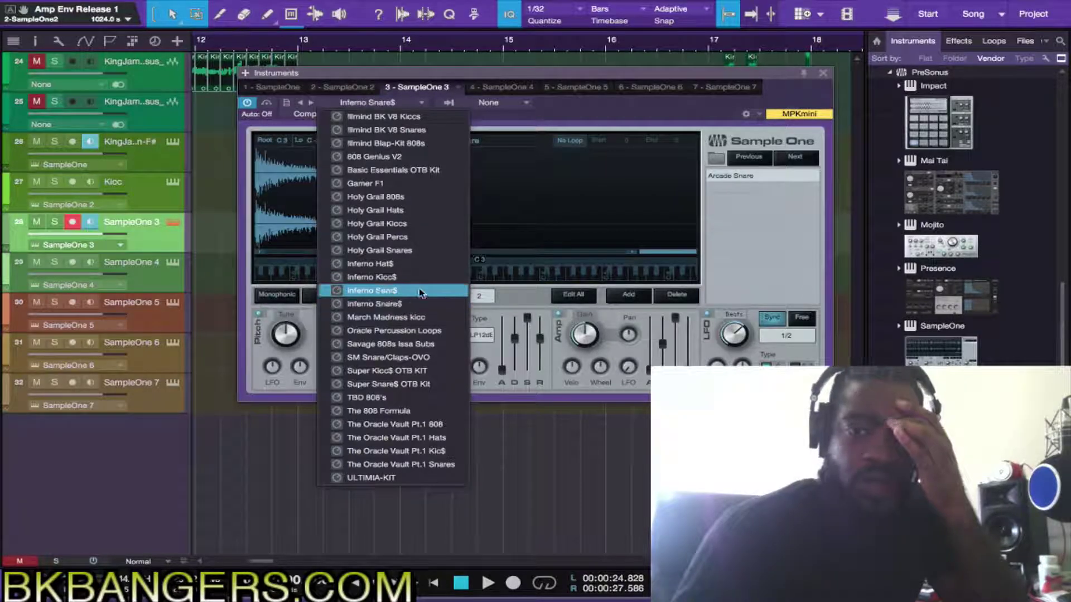
{"action": "left_click", "coordinate": [740, 177]}
{"action": "key", "text": "super+s"}
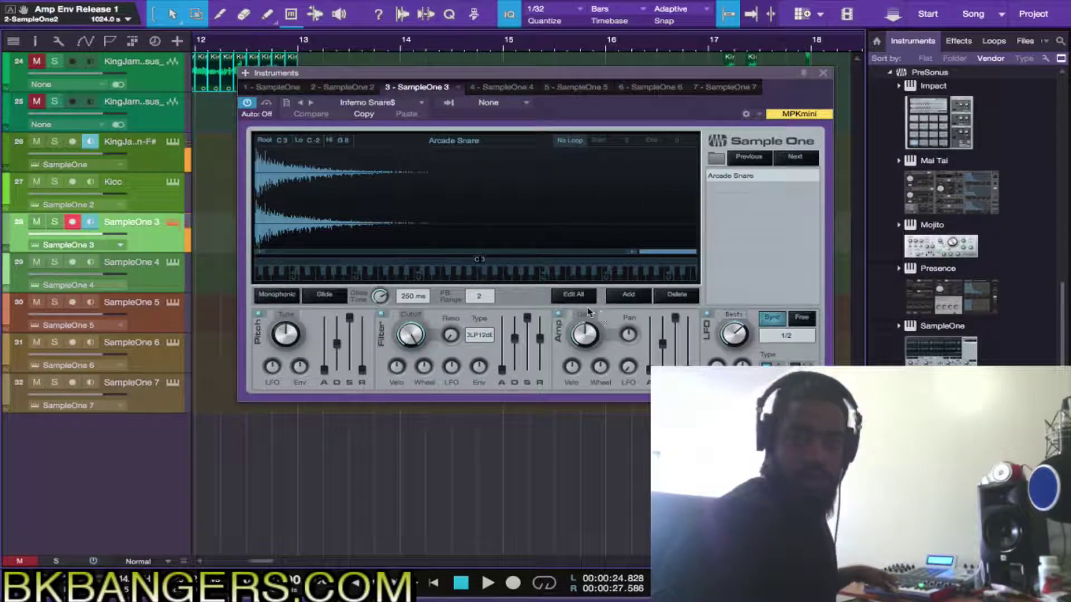
- Make all SampleOne 3 layers monophonic with amp release at 1024.0 s, choose Cashmere Brick Snare, and close the instrument window
{"action": "left_click", "coordinate": [575, 295]}
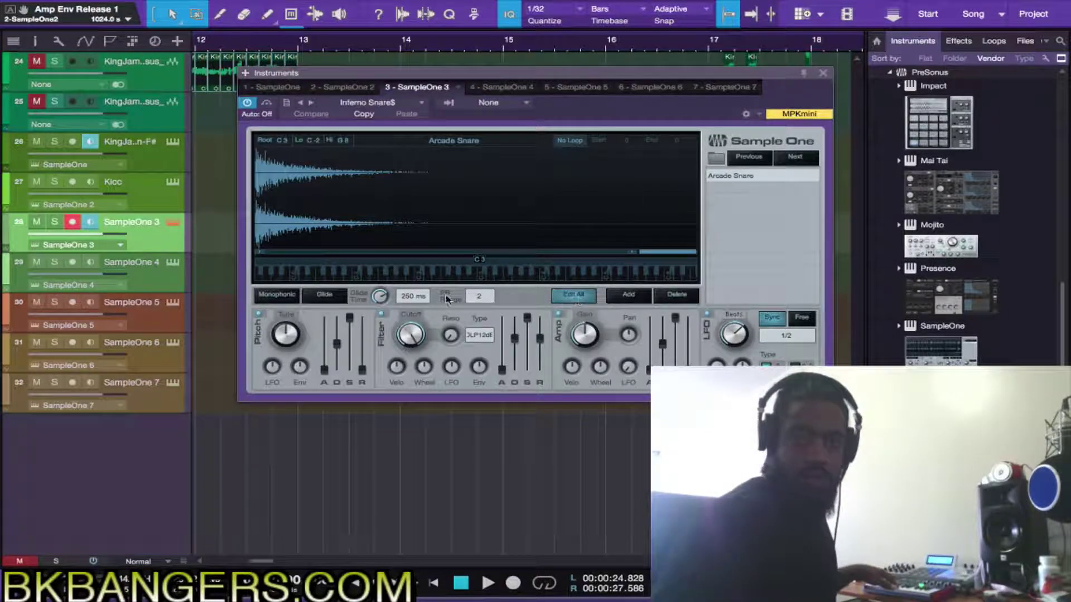
{"action": "left_click", "coordinate": [293, 297]}
{"action": "left_click_drag", "start_coordinate": [688, 368], "coordinate": [688, 255]}
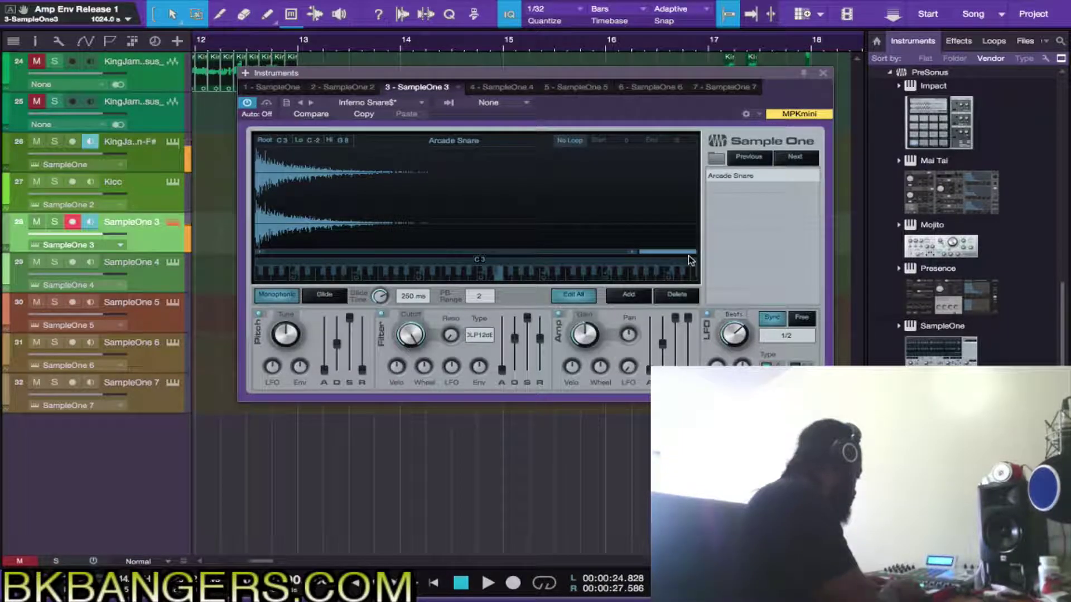
{"action": "left_click", "coordinate": [806, 160]}
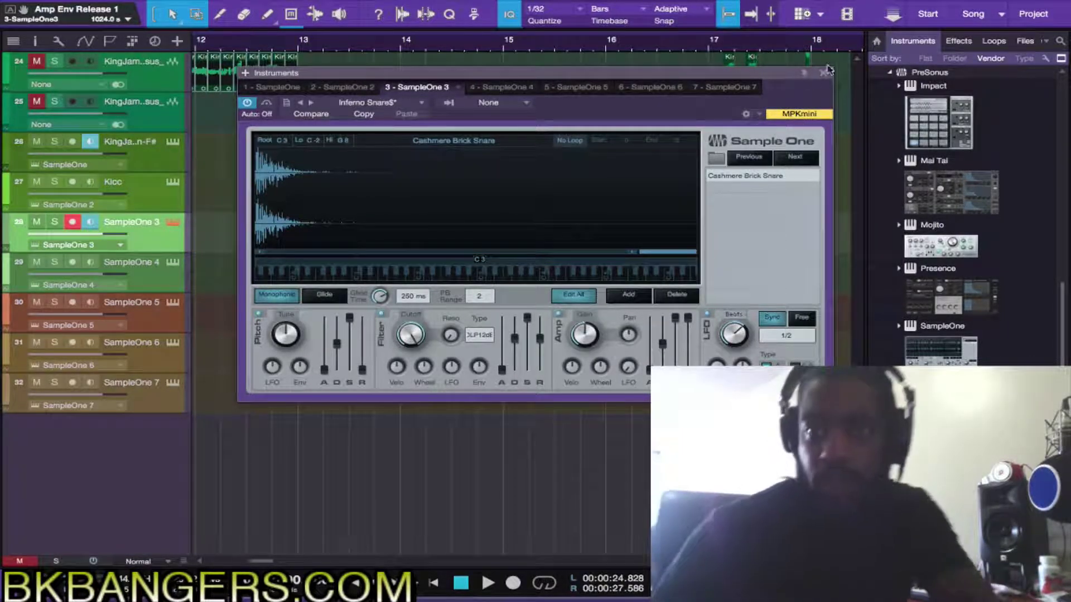
{"action": "left_click", "coordinate": [823, 73]}
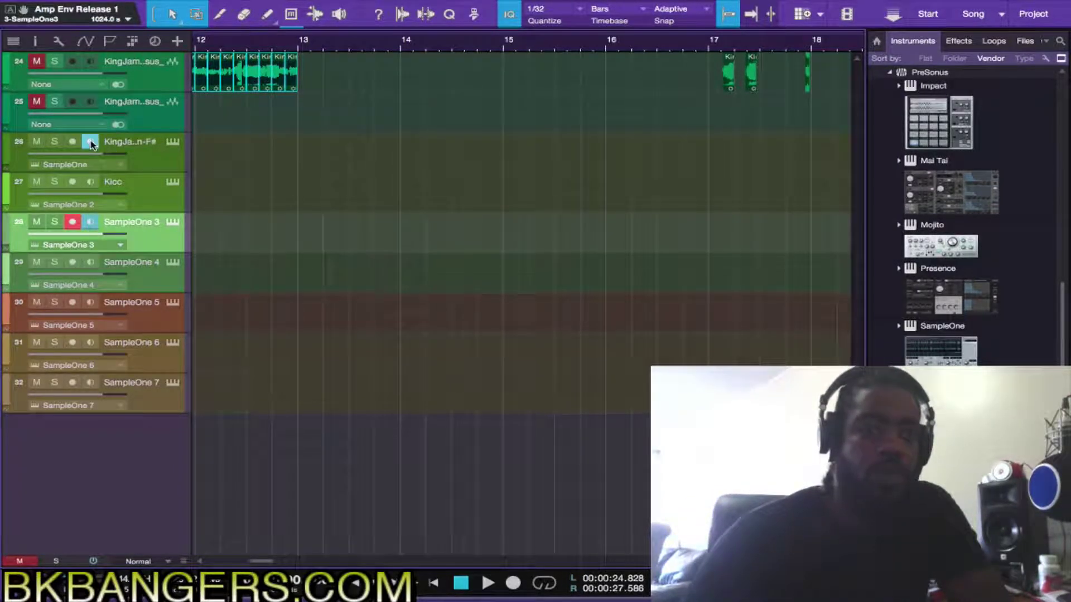
- Select the Kicc track for recording and hide the instrument browser
{"action": "left_click", "coordinate": [150, 200]}
{"action": "scroll", "coordinate": [329, 217], "scroll_direction": "left", "scroll_amount": 15}
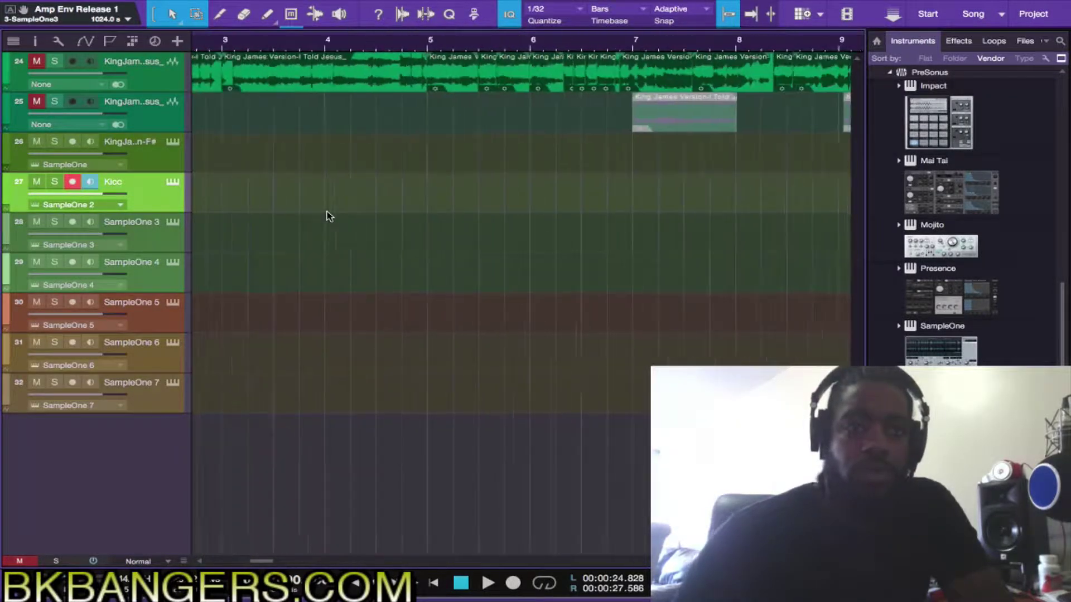
{"action": "key", "text": "F5"}
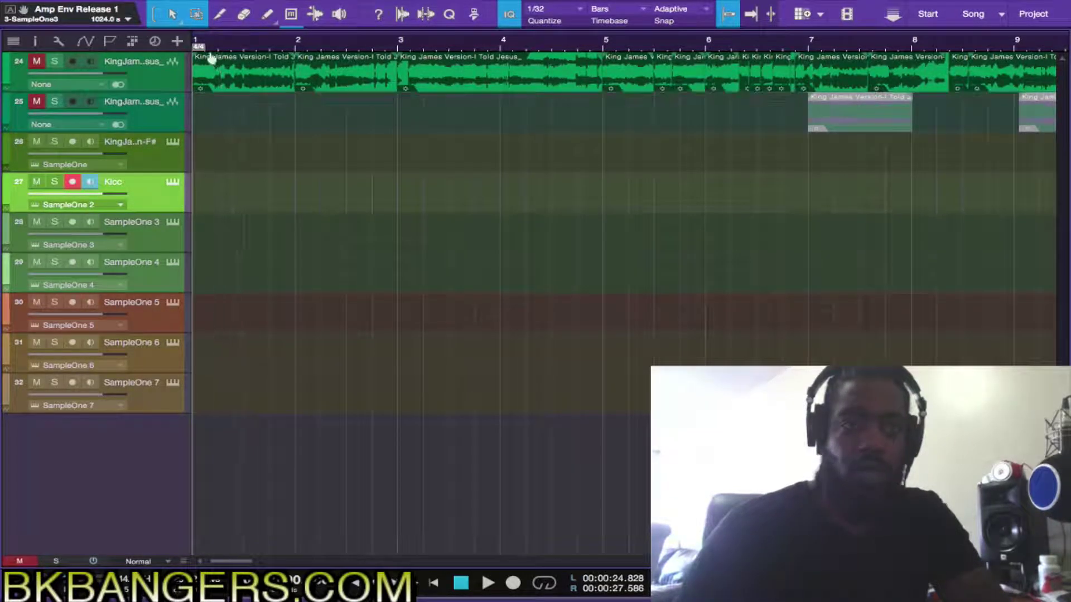
- Set the loop range from bar 1 to bar 5 and activate looping
{"action": "left_click_drag", "start_coordinate": [208, 45], "coordinate": [618, 91]}
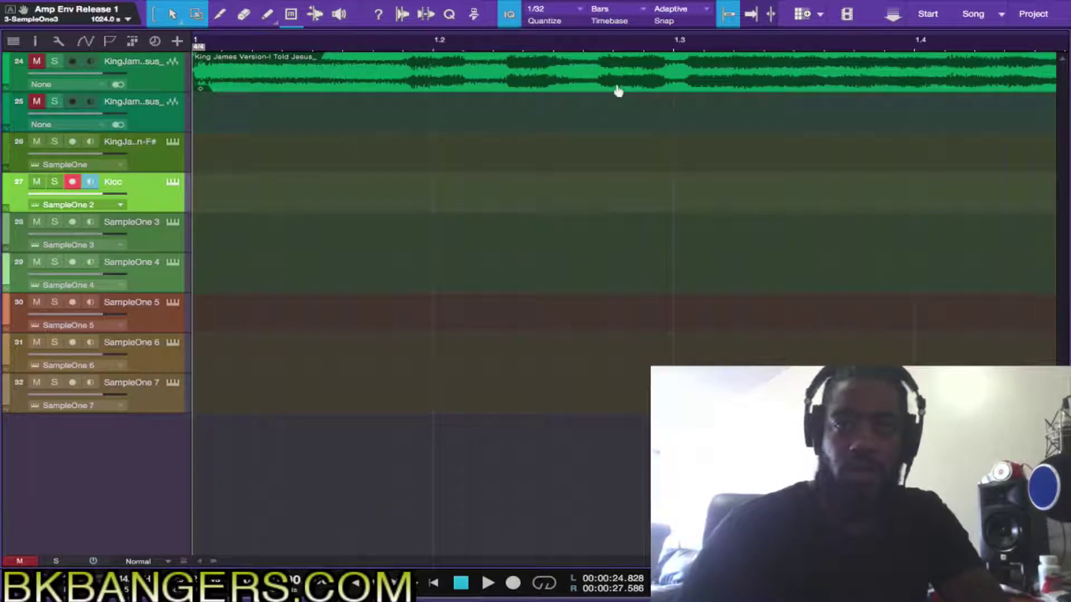
{"action": "key", "text": "w"}
{"action": "key", "text": "w"}
{"action": "key", "text": "w"}
{"action": "key", "text": "w"}
{"action": "key", "text": "w"}
{"action": "key", "text": "w"}
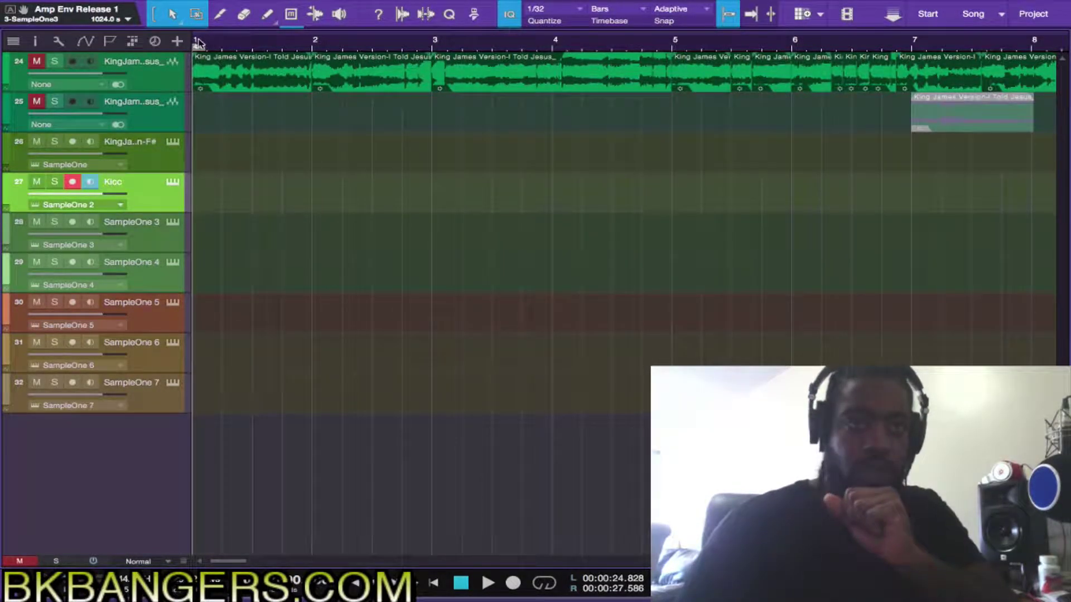
{"action": "scroll", "coordinate": [436, 51], "scroll_direction": "down", "scroll_amount": 10}
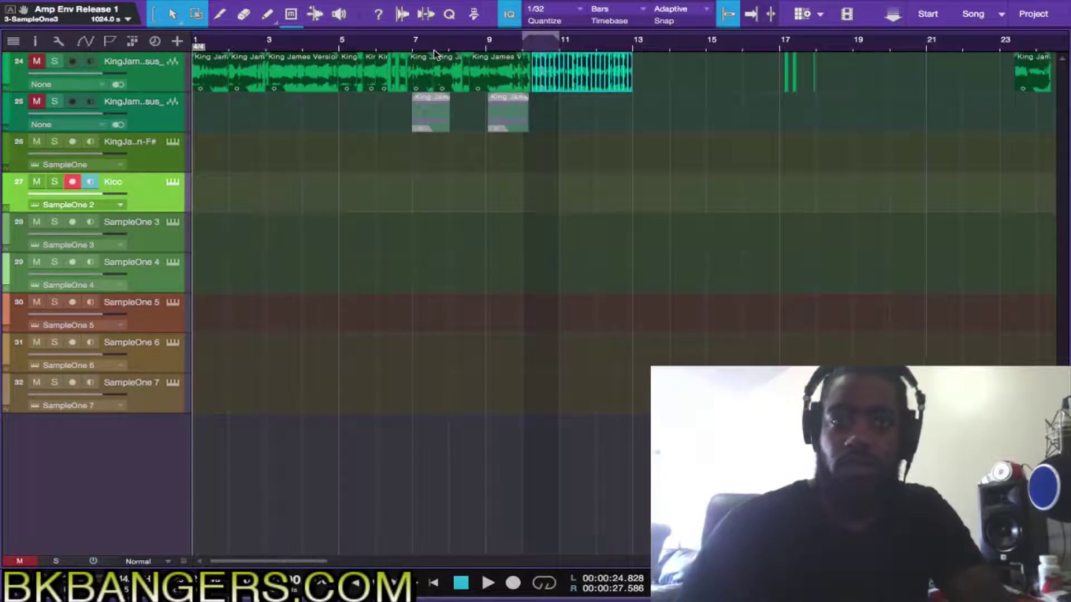
{"action": "scroll", "coordinate": [437, 52], "scroll_direction": "up", "scroll_amount": 3}
{"action": "scroll", "coordinate": [437, 54], "scroll_direction": "up", "scroll_amount": 1}
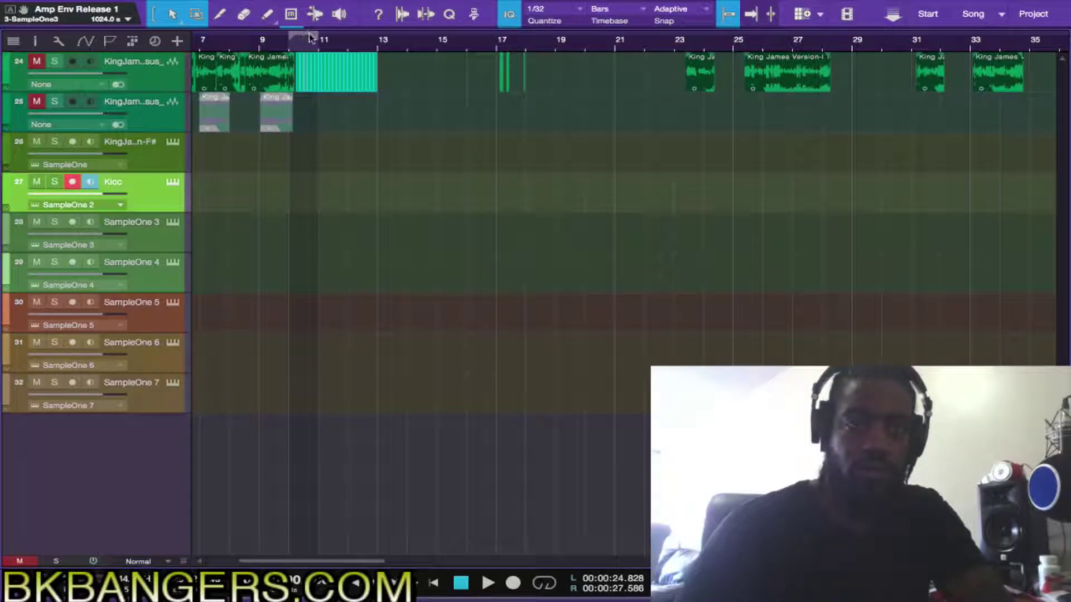
{"action": "left_click", "coordinate": [312, 38]}
{"action": "left_click_drag", "start_coordinate": [306, 35], "coordinate": [239, 32]}
{"action": "scroll", "coordinate": [238, 31], "scroll_direction": "left", "scroll_amount": 5}
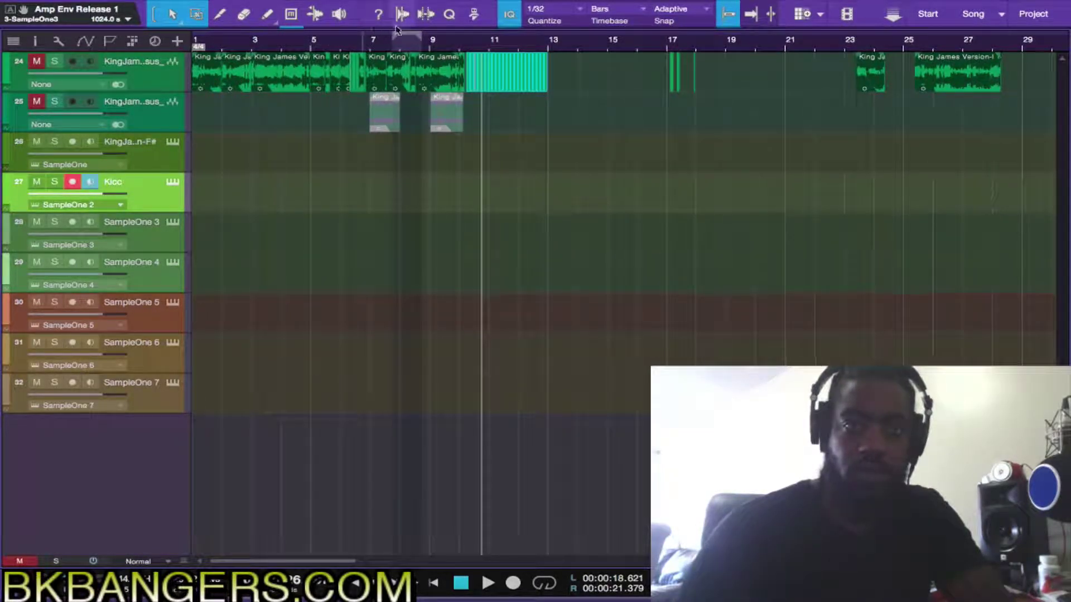
{"action": "left_click_drag", "start_coordinate": [407, 39], "coordinate": [171, 28]}
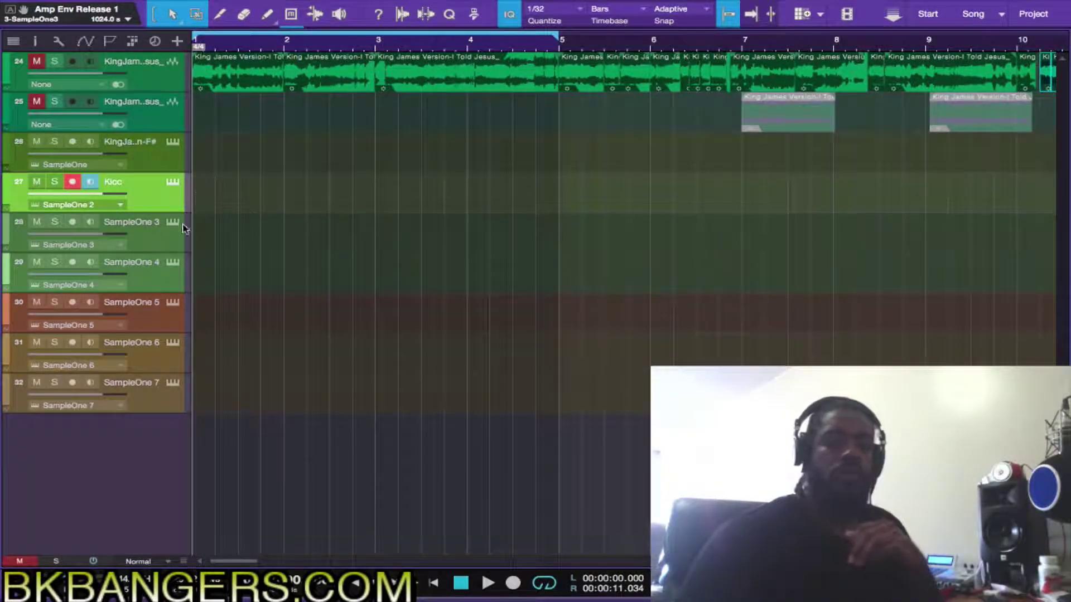
- Try to record a snare part with Cashmere Brick Snare on the SampleOne 3 track from bar 1
{"action": "left_click", "coordinate": [174, 224]}
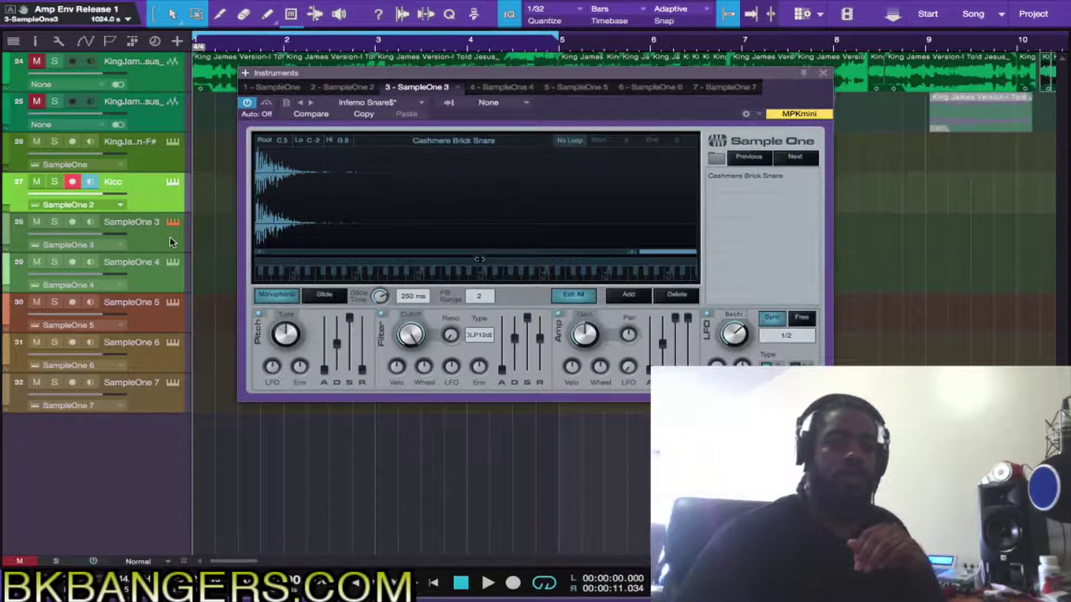
{"action": "left_click", "coordinate": [98, 217]}
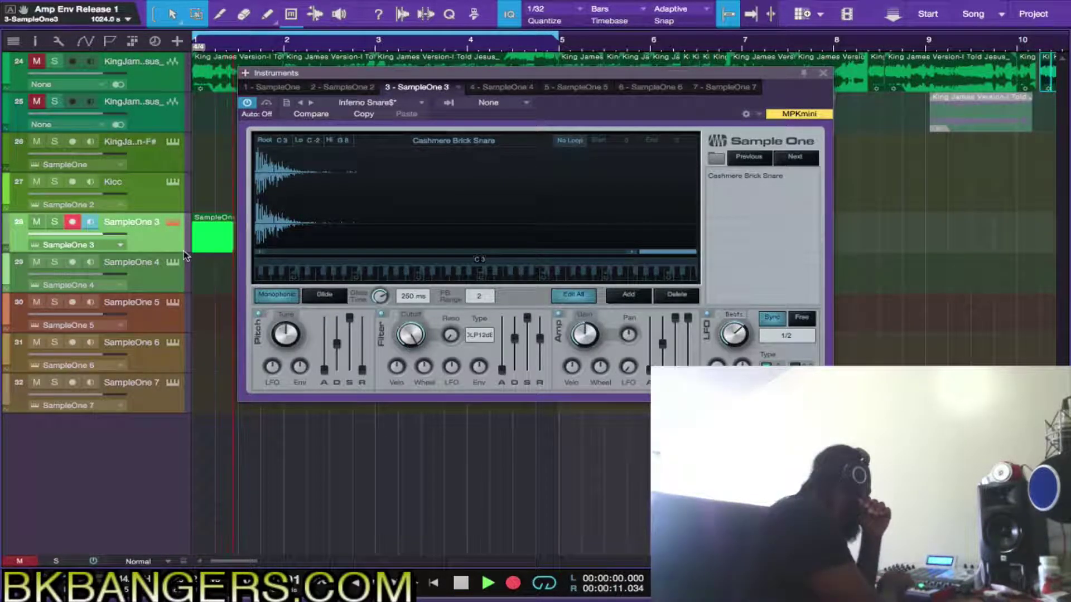
{"action": "key", "text": "space"}
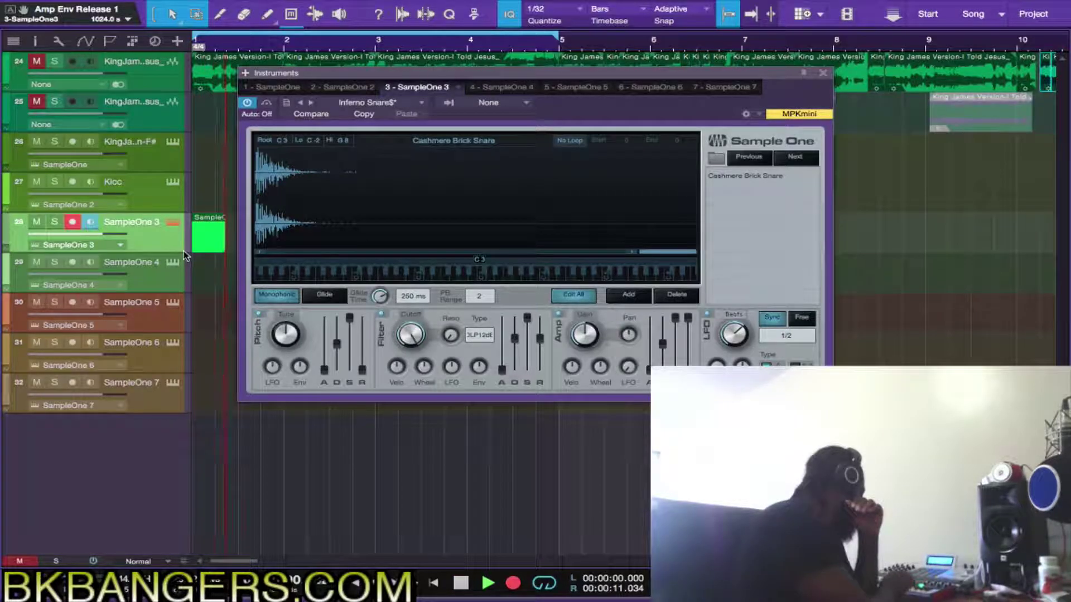
{"action": "key", "text": "space"}
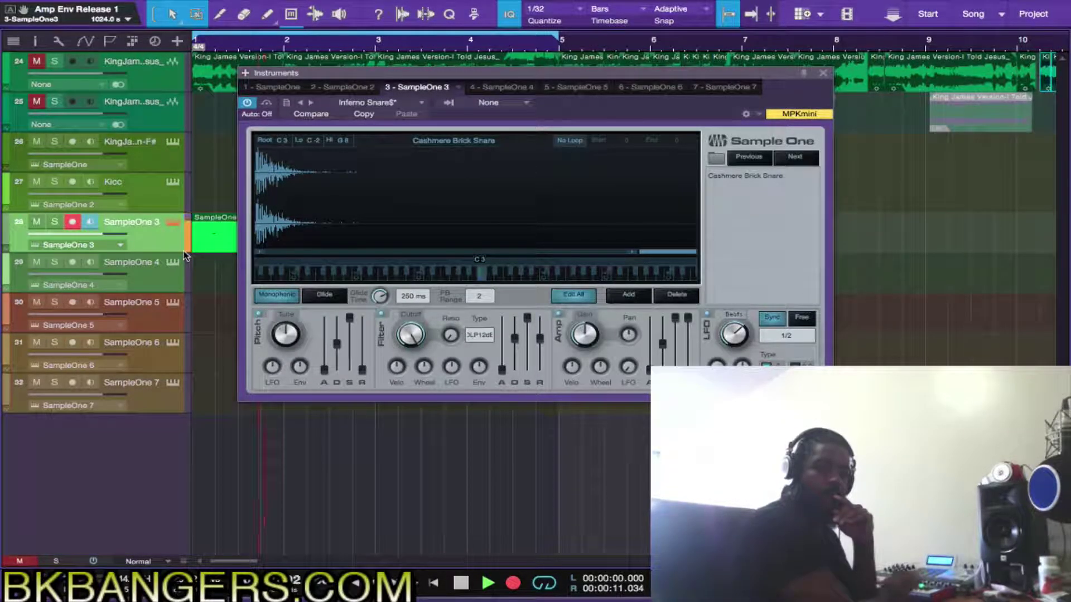
{"action": "key", "text": "space"}
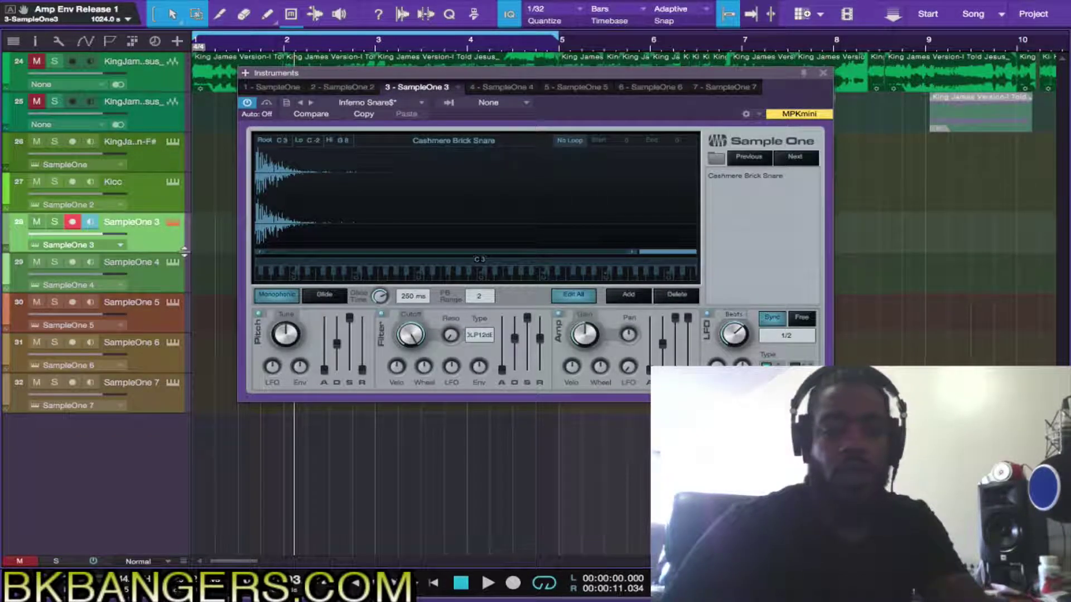
- Set the quantize value to 1/8 and record a Cashmere Brick Snare part on the SampleOne 3 track from bar 1
{"action": "key", "text": "alt+2"}
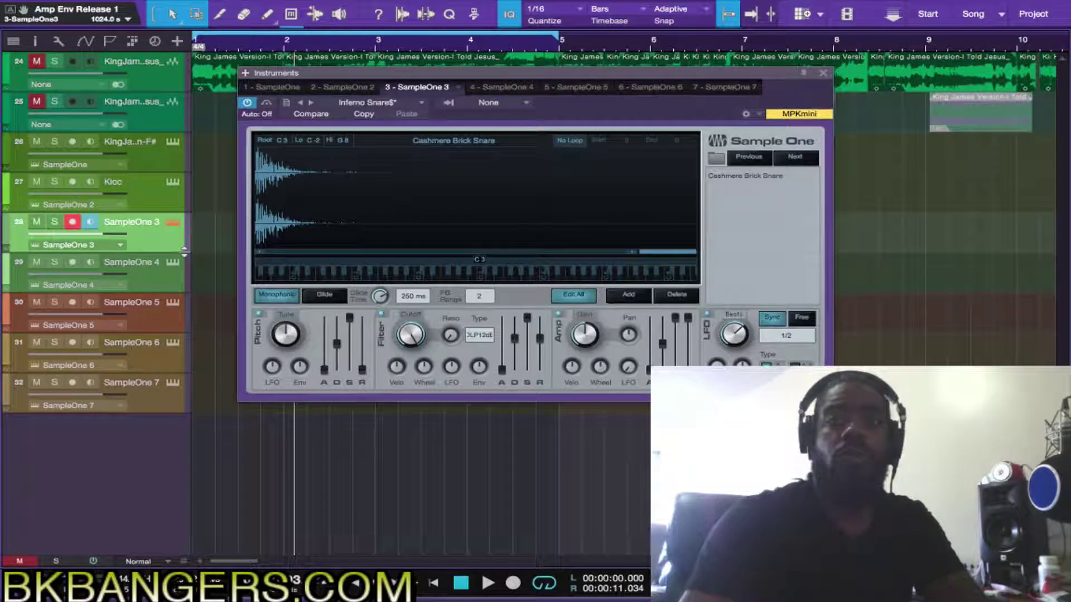
{"action": "key", "text": "comma"}
{"action": "key", "text": "KP_Multiply"}
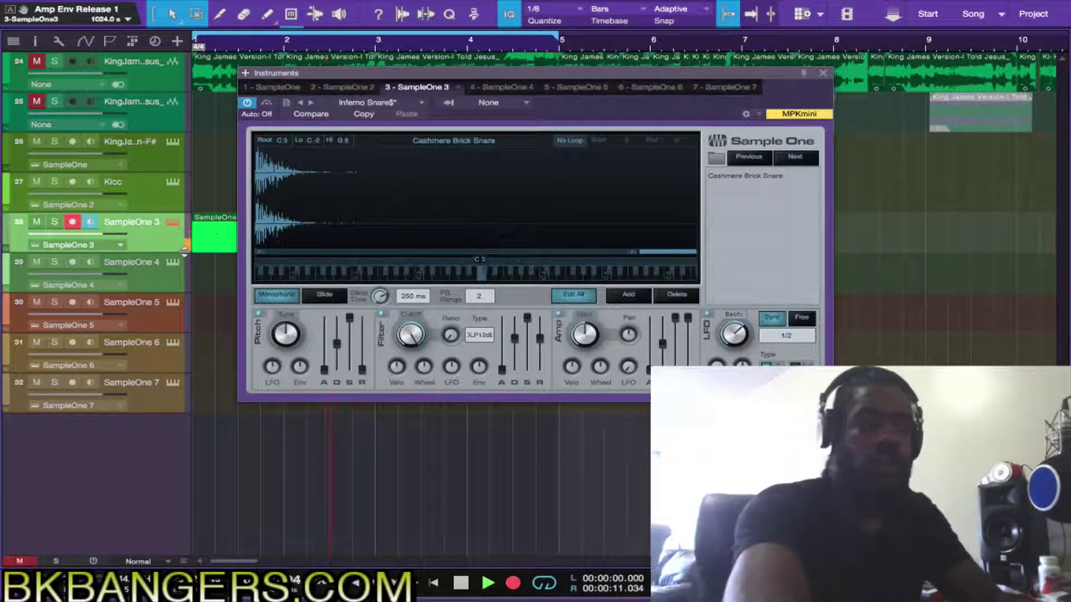
{"action": "key", "text": "KP_Multiply"}
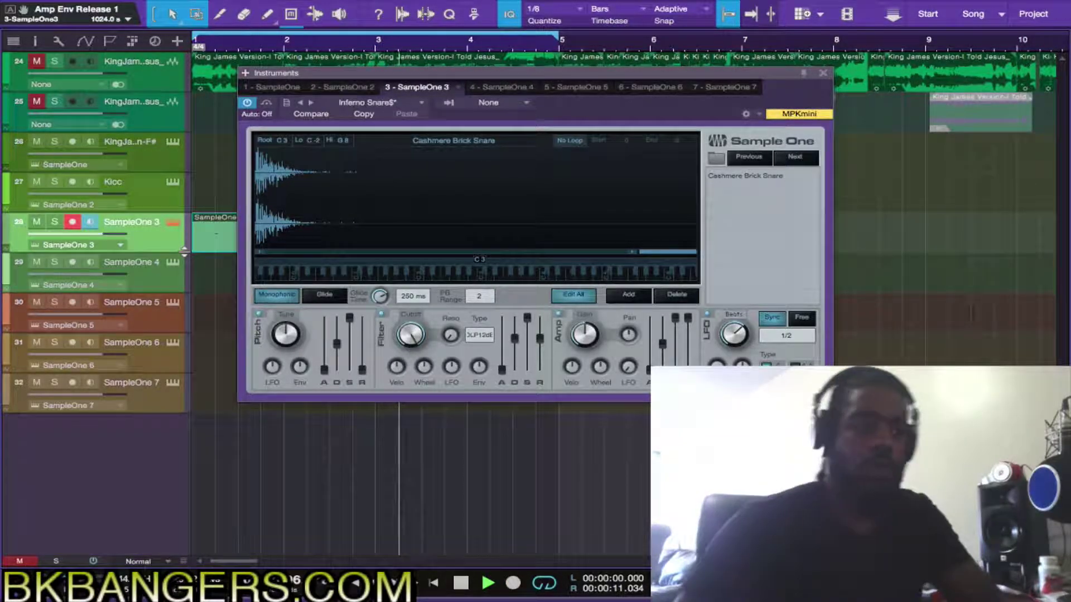
- Open the SampleOne 3 snare part in the note editor and try nudging the C3 note at 2.2.3 back and forth
{"action": "double_click", "coordinate": [211, 237]}
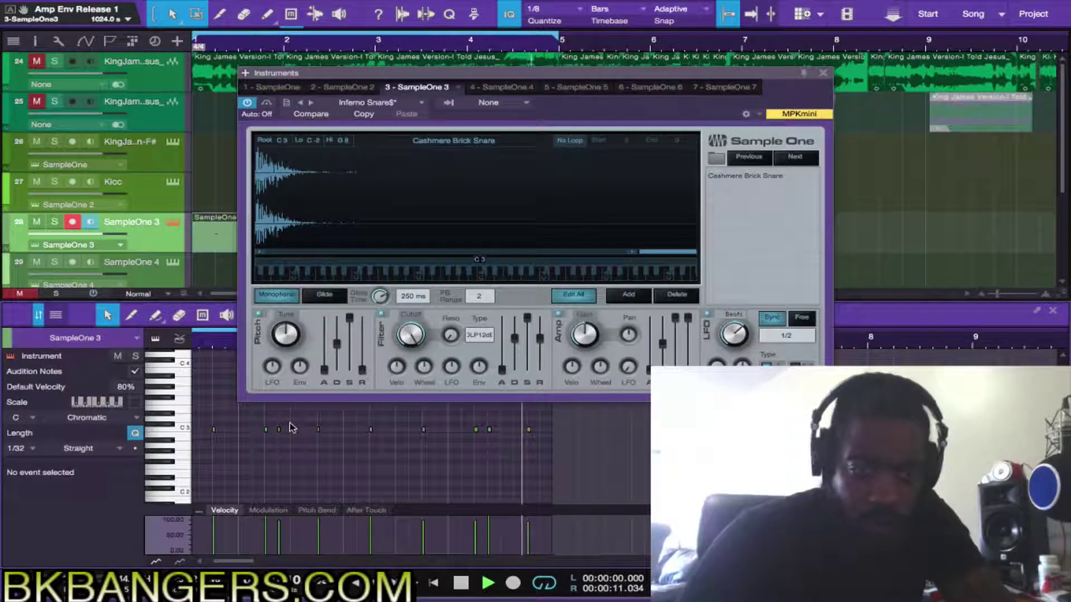
{"action": "left_click_drag", "start_coordinate": [291, 421], "coordinate": [277, 435]}
{"action": "key", "text": "alt+Right"}
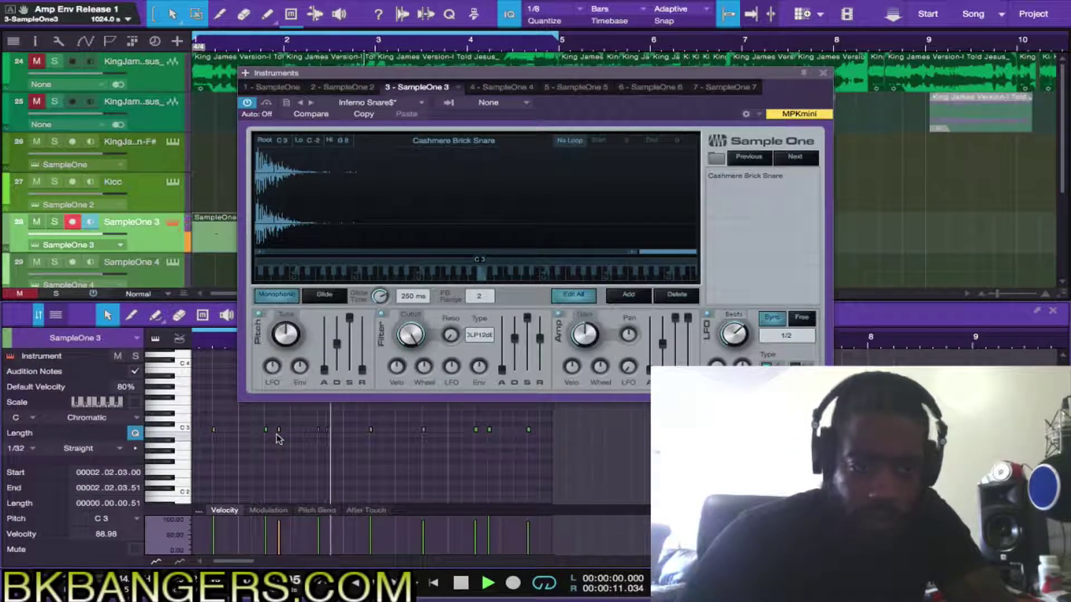
{"action": "key", "text": "alt+Left"}
{"action": "scroll", "coordinate": [301, 443], "scroll_direction": "up", "scroll_amount": 3}
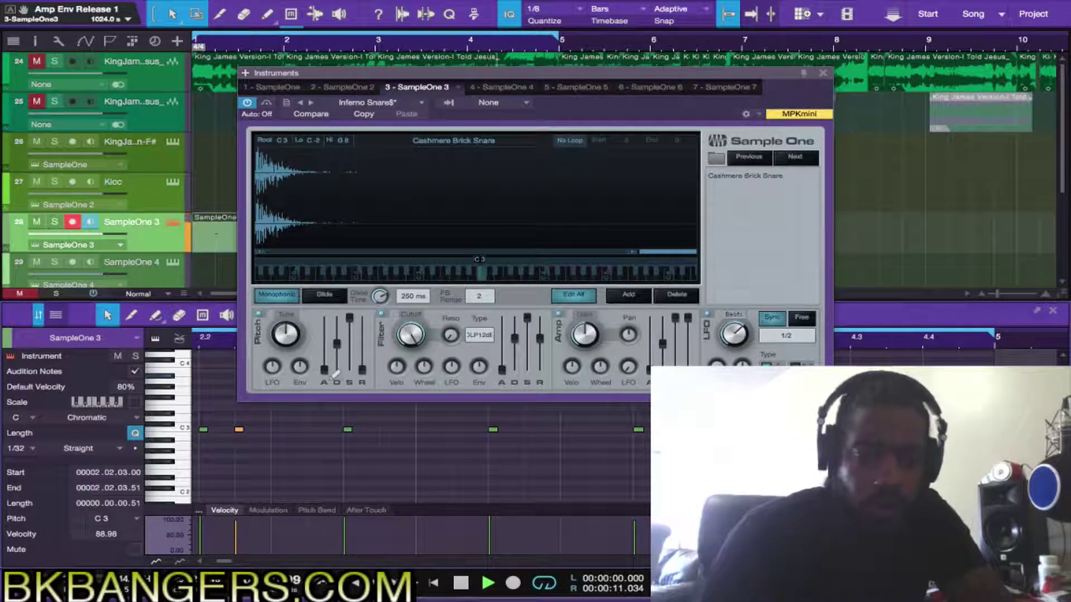
{"action": "key", "text": "alt+Right"}
{"action": "key", "text": "alt+Left"}
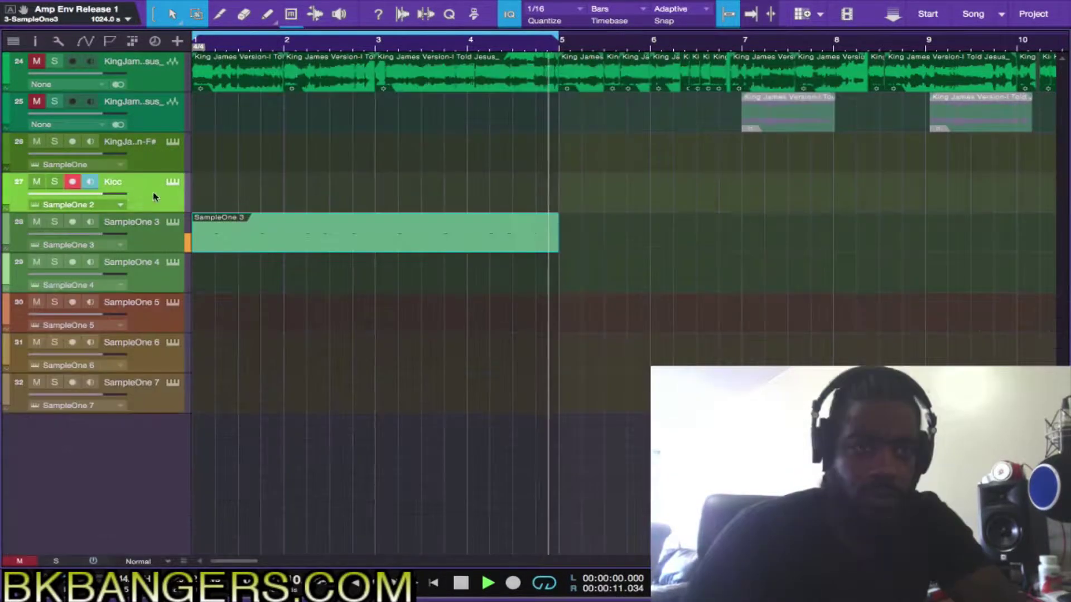
- Record a kick part on the Kicc track over bars 1 to 5 with 1/16 quantize, and review its notes in the editor
{"action": "key", "text": "space"}
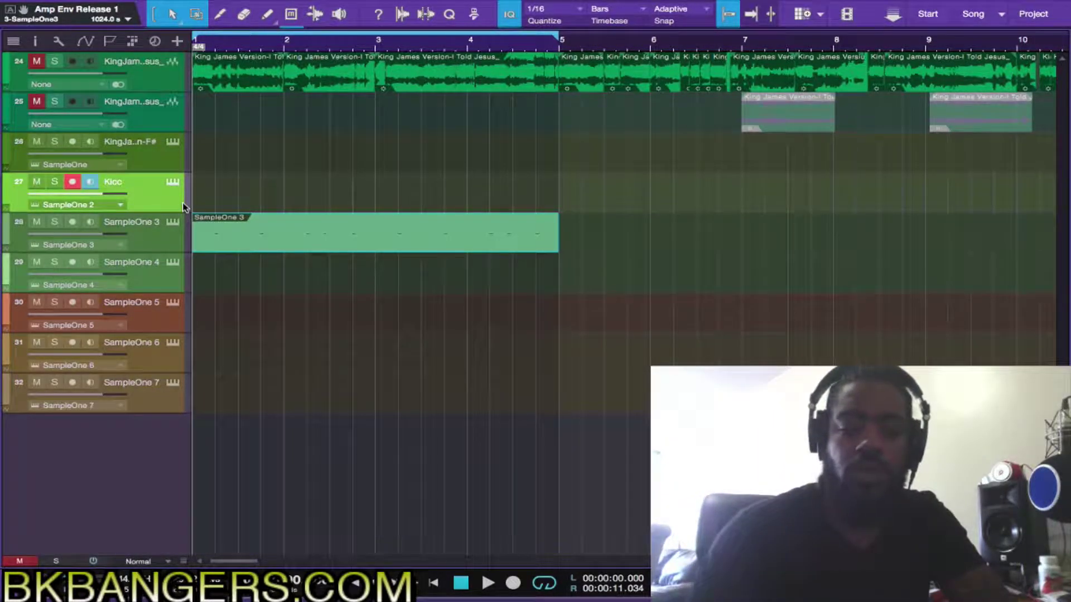
{"action": "left_click", "coordinate": [564, 11]}
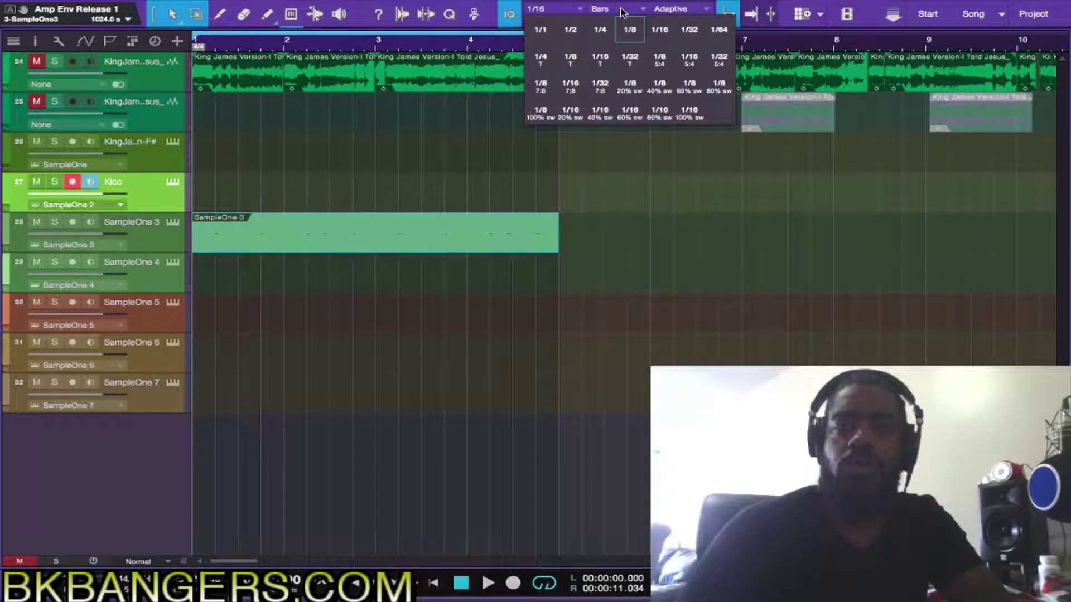
{"action": "left_click", "coordinate": [478, 131]}
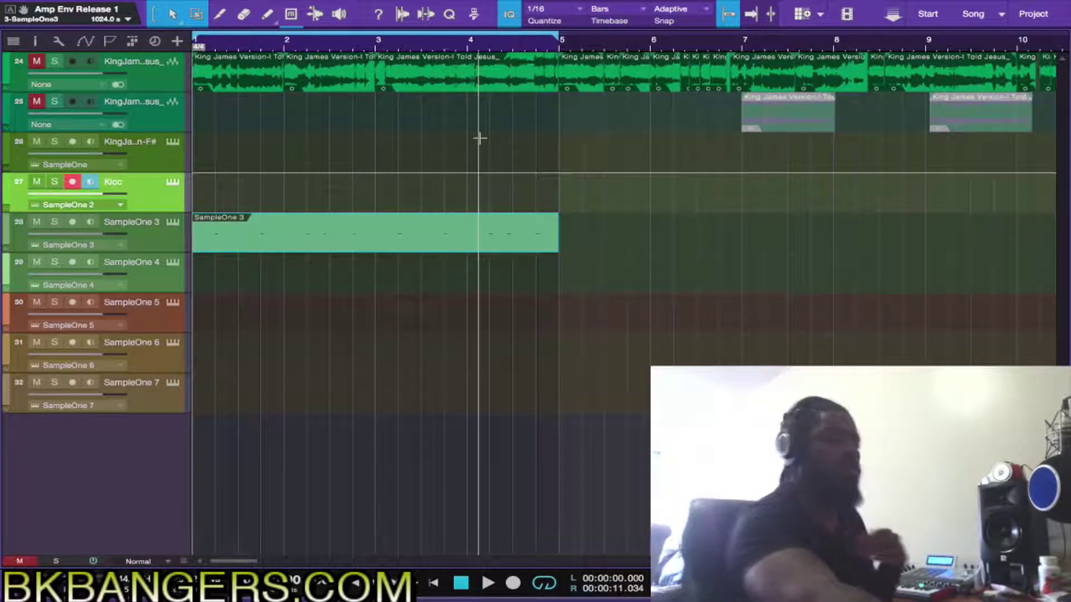
{"action": "key", "text": "KP_Multiply"}
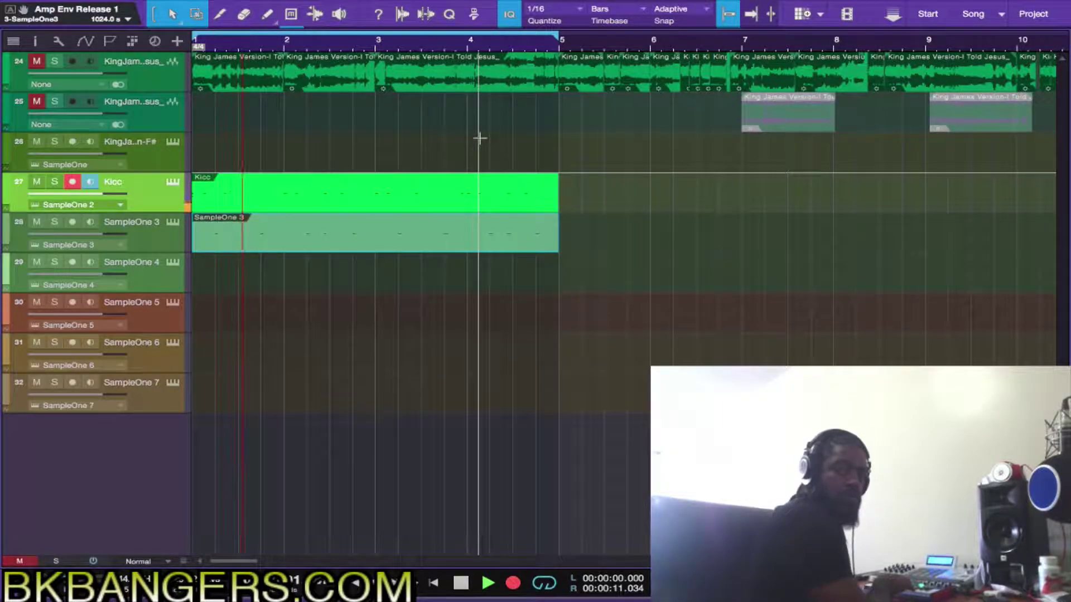
{"action": "key", "text": "KP_Multiply"}
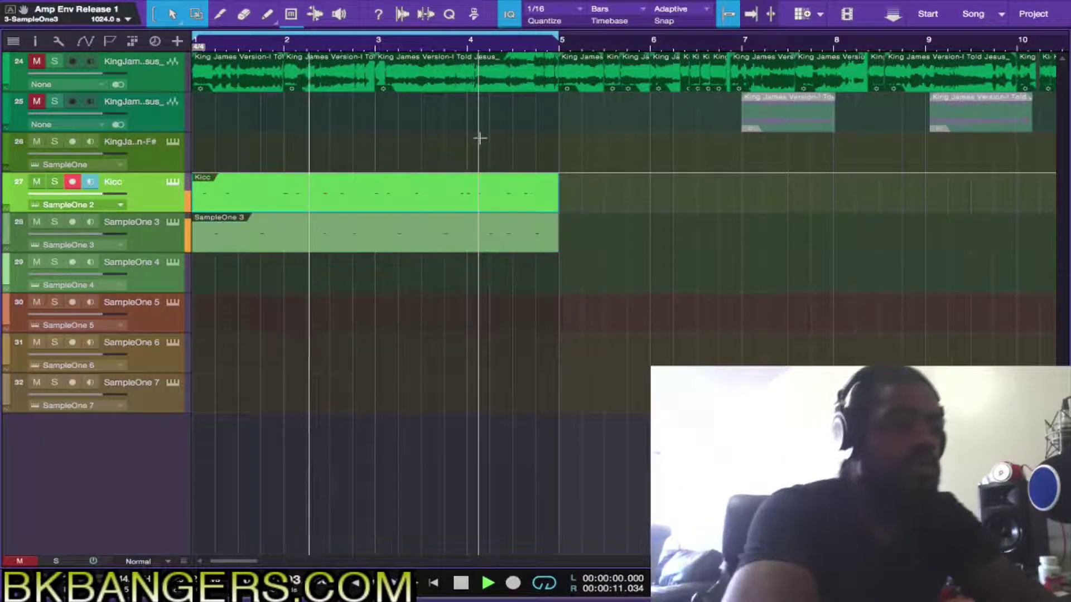
{"action": "key", "text": "F2"}
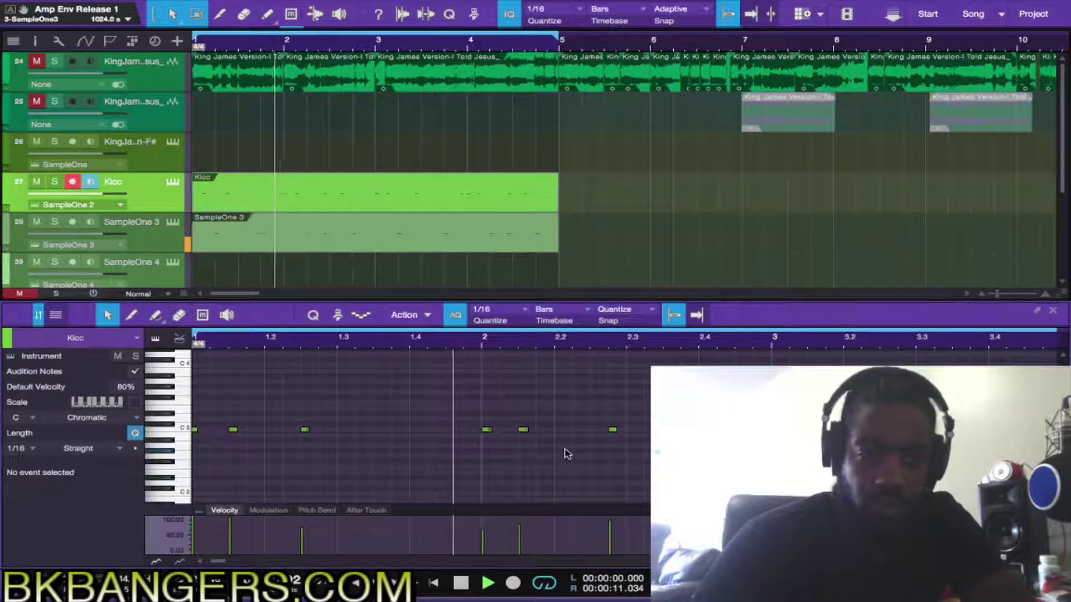
{"action": "key", "text": "space"}
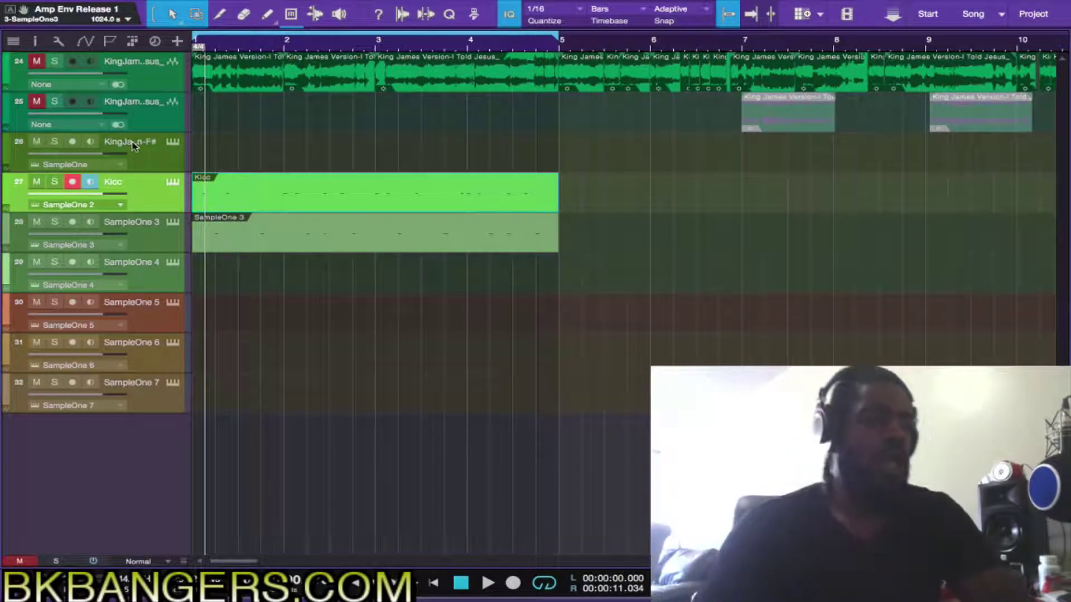
- Arm the King James Version-F# track, rehearse over the beat, and record a chopped-sample part across the bar 1 to 5 loop
{"action": "key", "text": "r"}
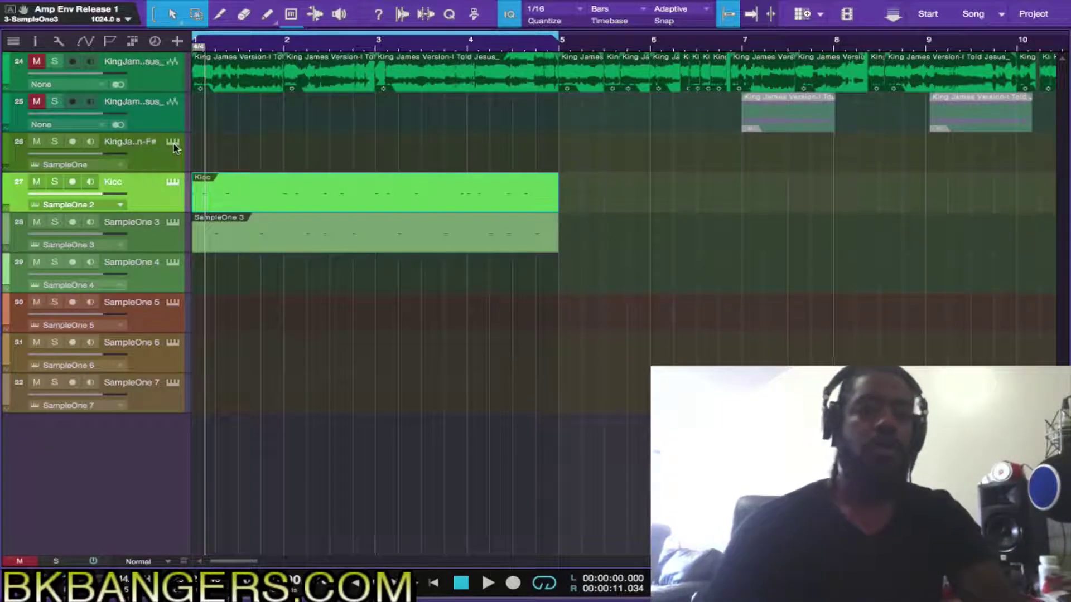
{"action": "left_click", "coordinate": [174, 158]}
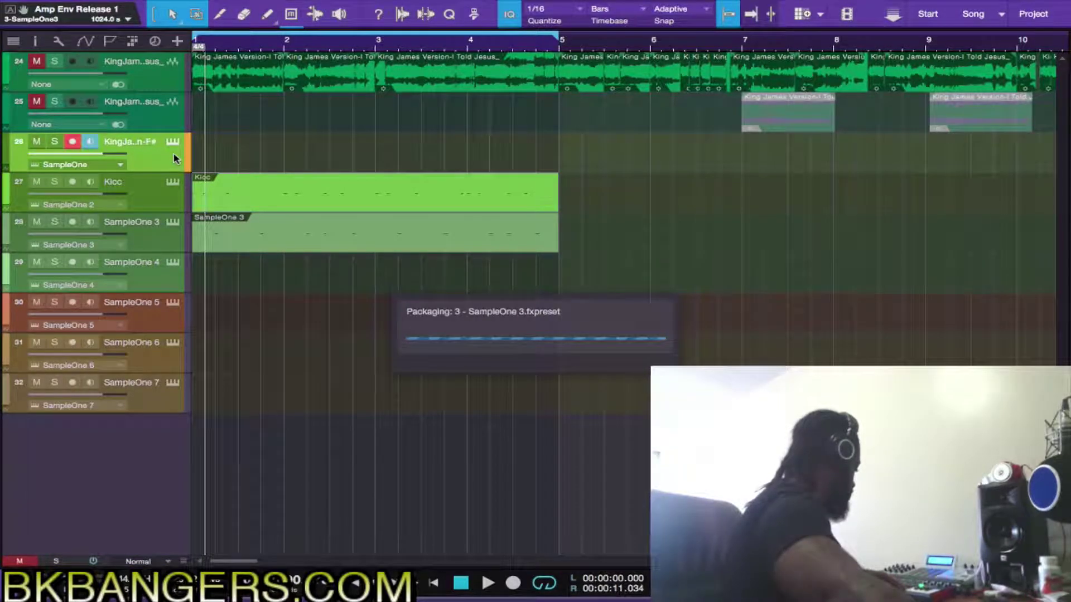
{"action": "key", "text": "space"}
{"action": "key", "text": "space"}
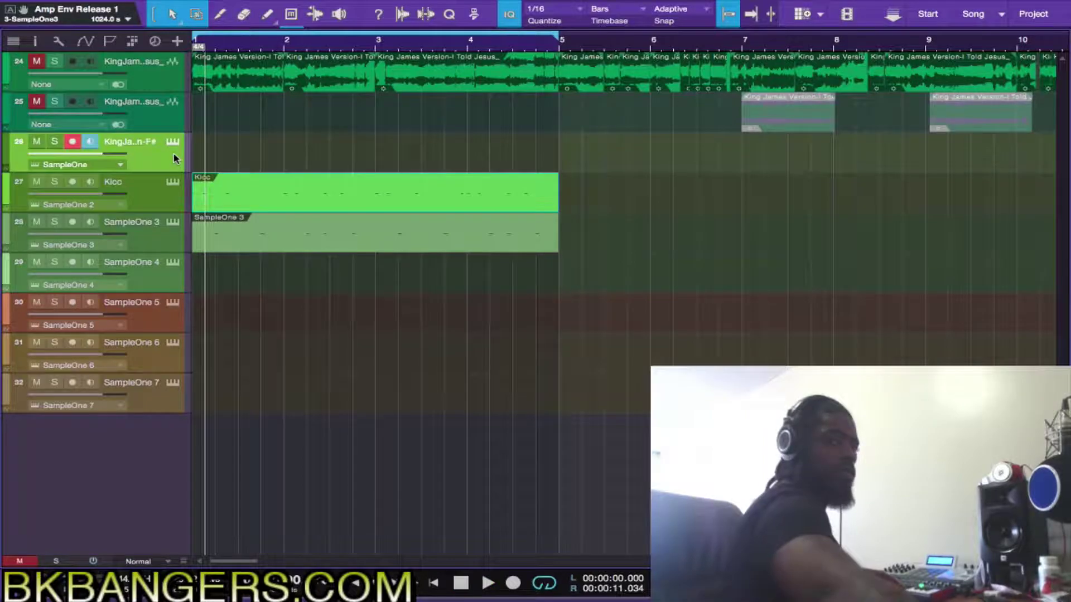
{"action": "key", "text": "space"}
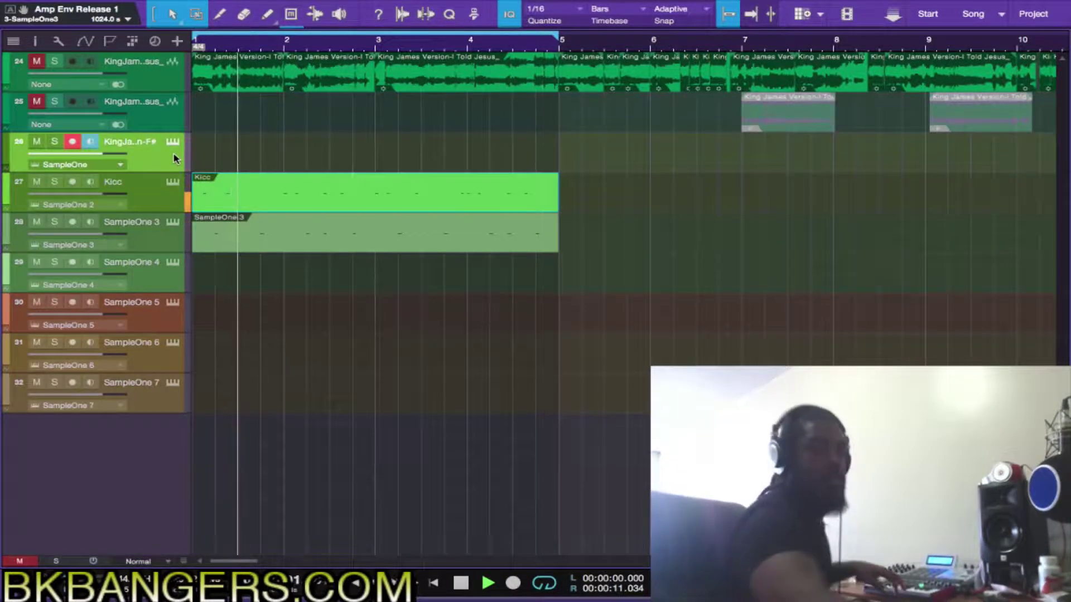
{"action": "key", "text": "space"}
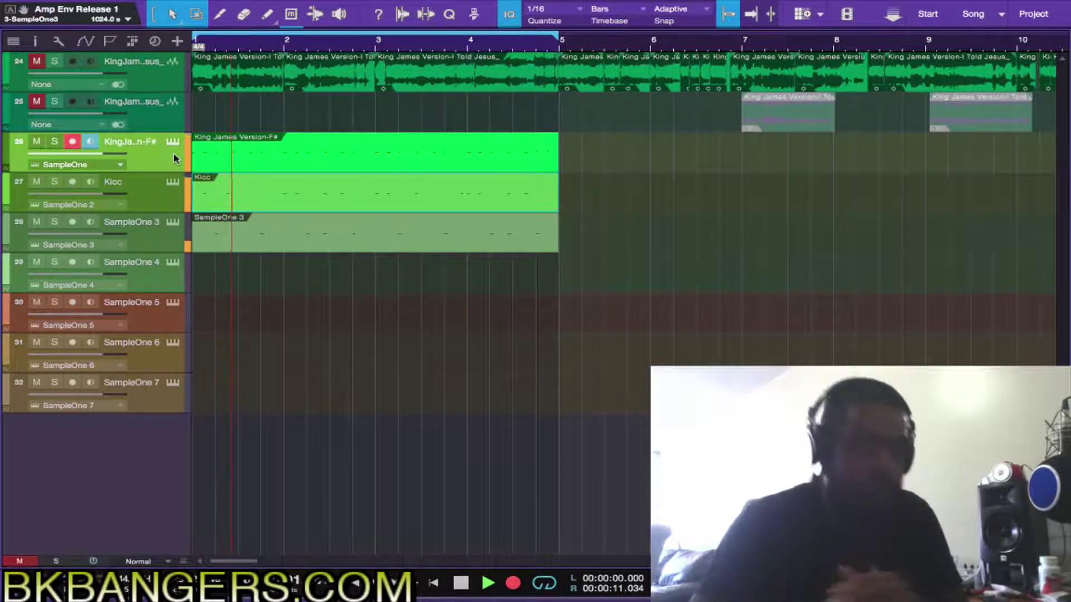
{"action": "key", "text": "KP_Multiply"}
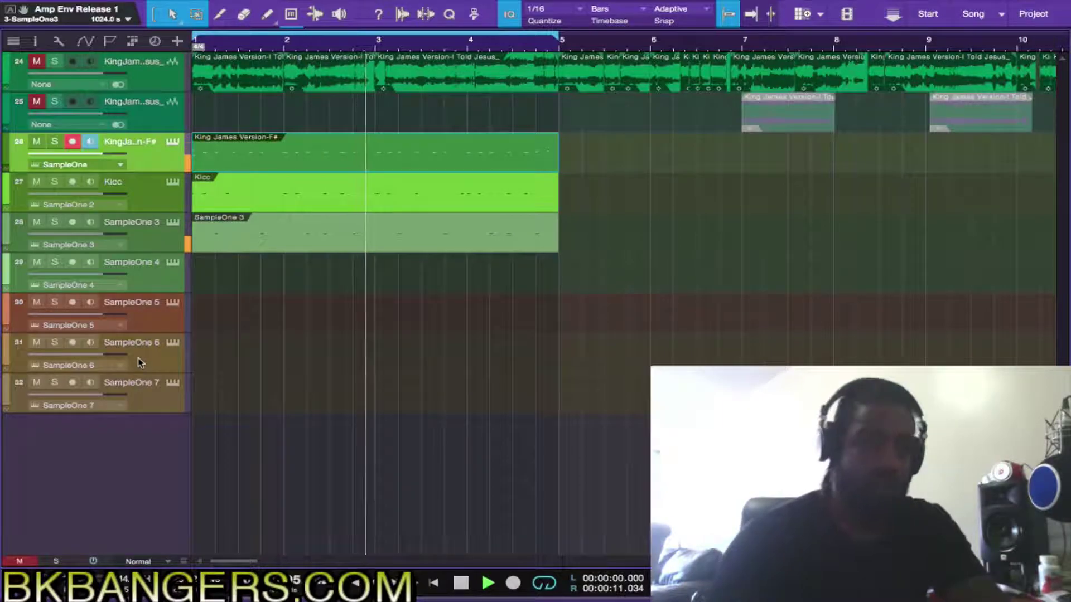
- Load the Inferno Hat$ preset in SampleOne 4 and make all its layers monophonic with an amp release of 1024.0 s
{"action": "left_click", "coordinate": [173, 265]}
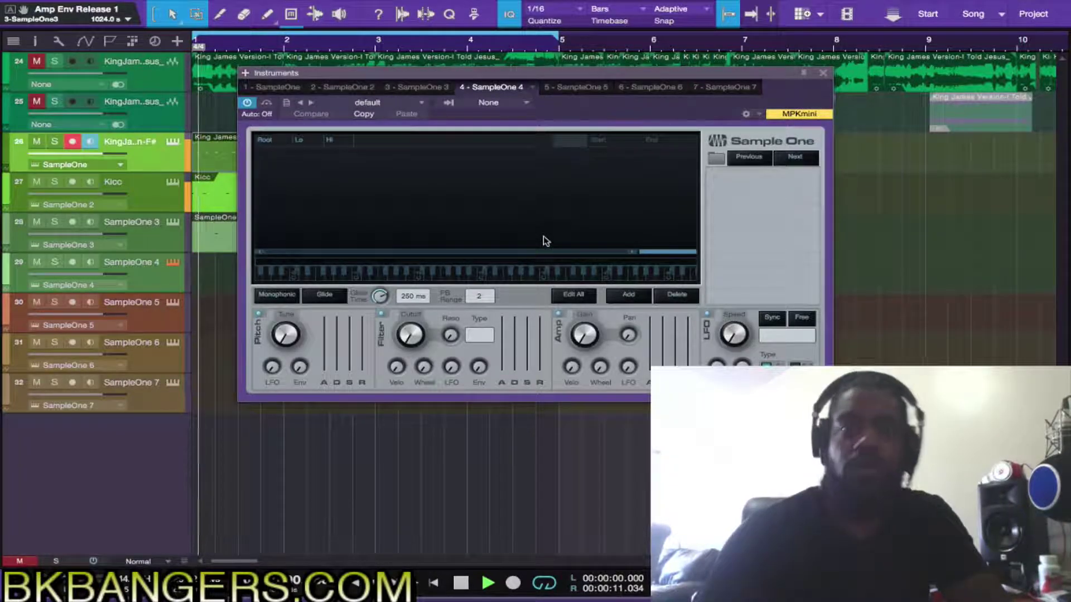
{"action": "left_click", "coordinate": [396, 105]}
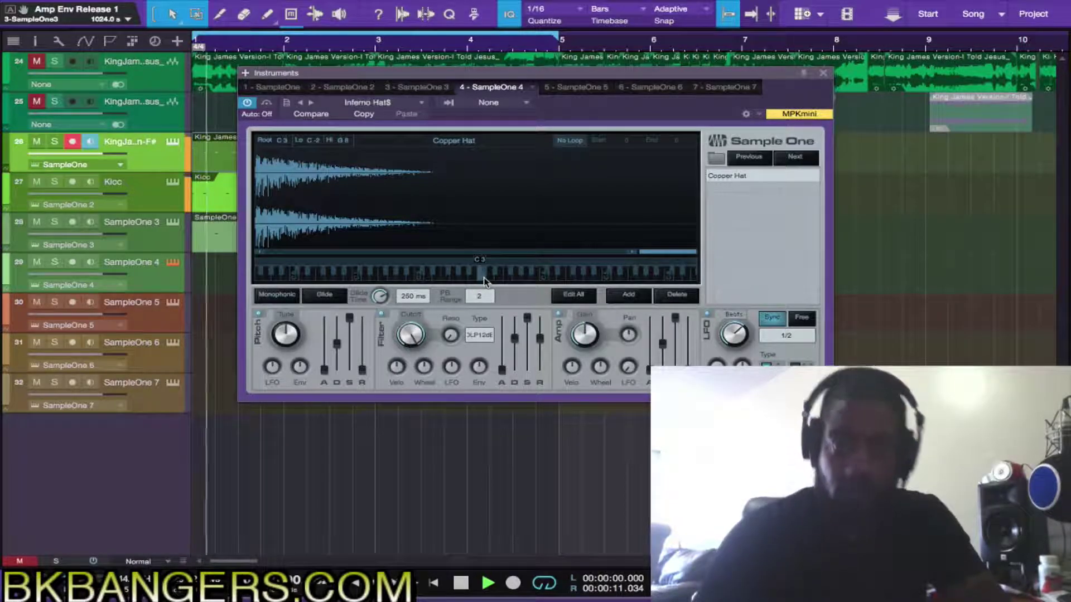
{"action": "left_click", "coordinate": [576, 297]}
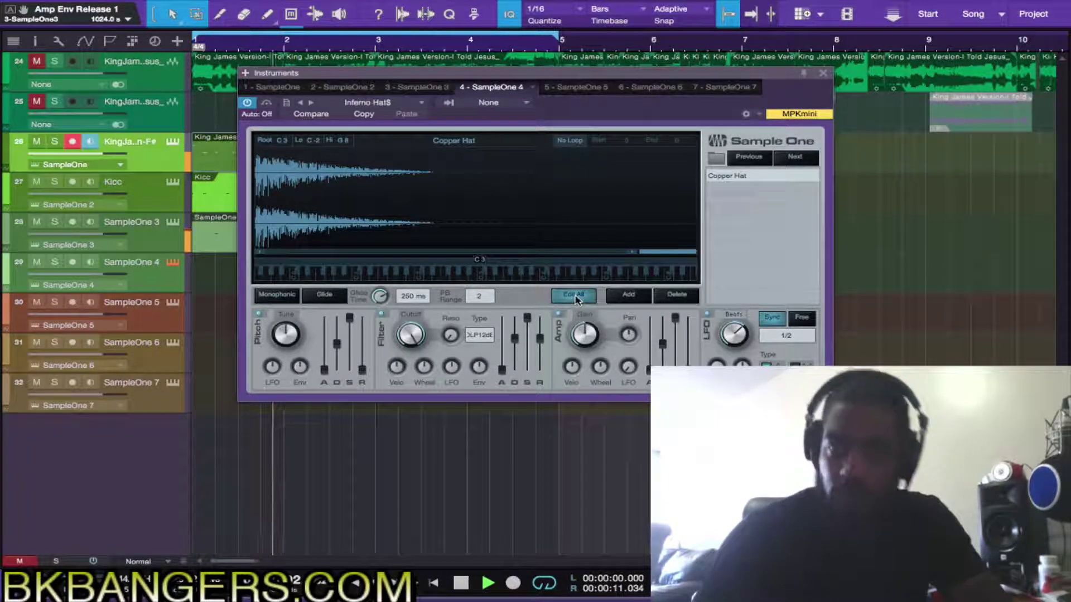
{"action": "left_click", "coordinate": [277, 295]}
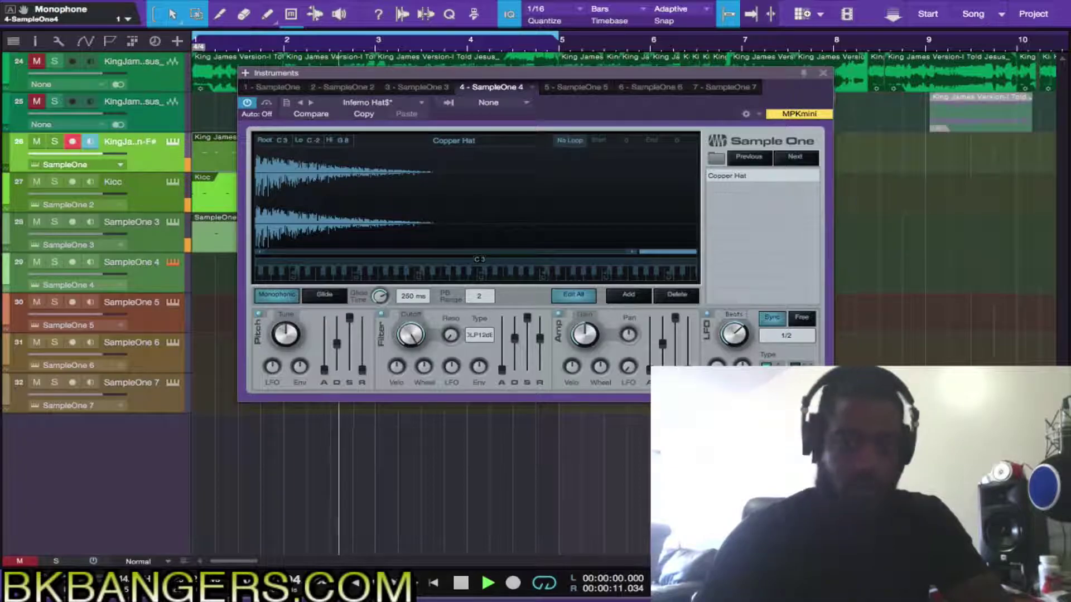
{"action": "left_click_drag", "start_coordinate": [688, 370], "coordinate": [685, 274]}
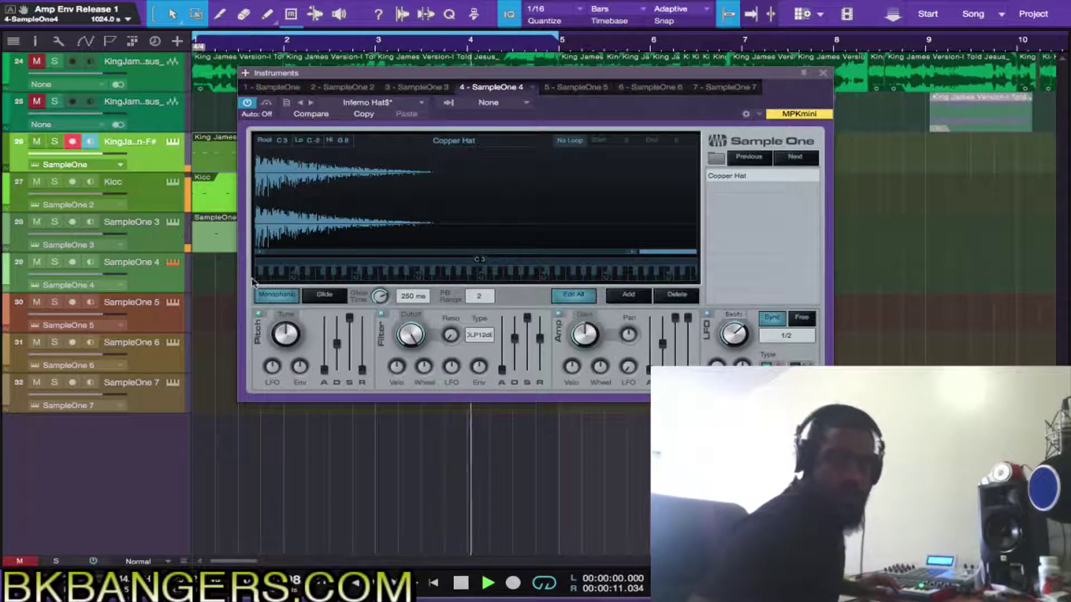
- Arm the SampleOne 4 track and record a Copper Hat part across the bar 1 to 5 loop
{"action": "left_click", "coordinate": [155, 289]}
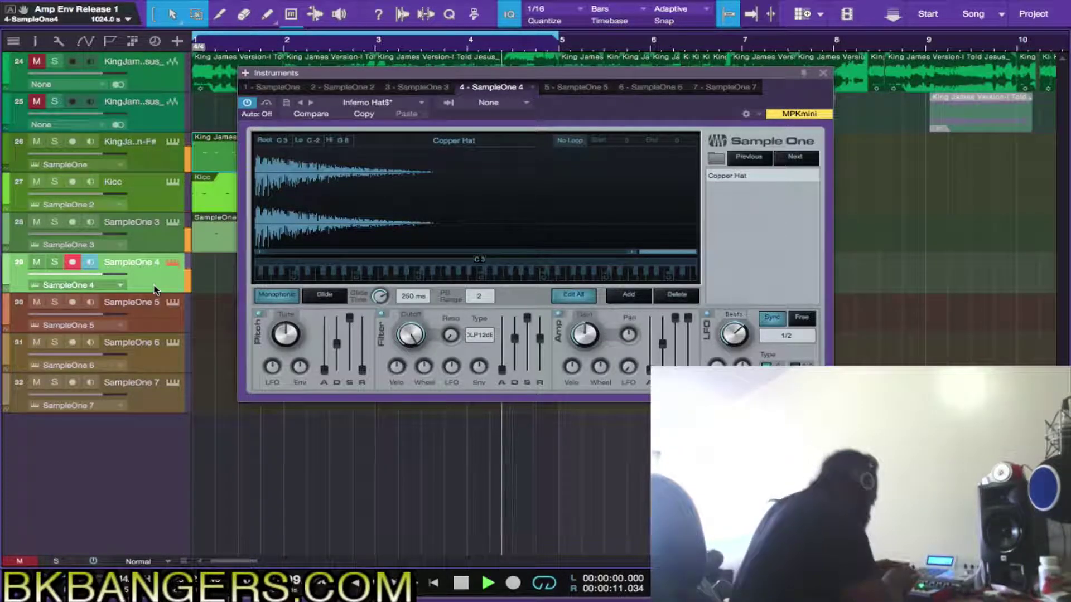
{"action": "key", "text": "space"}
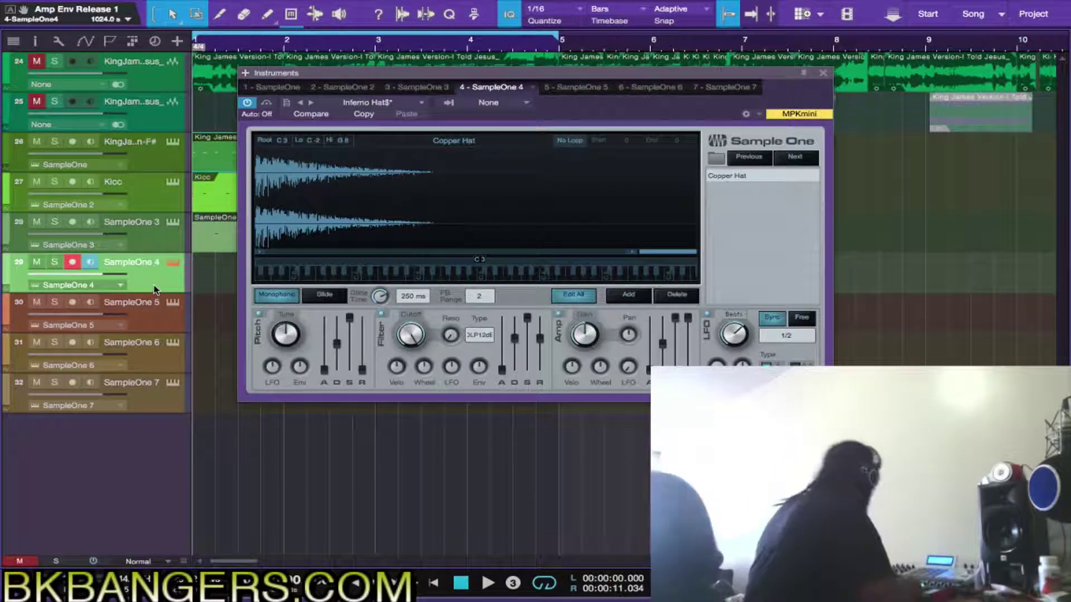
{"action": "key", "text": "KP_Multiply"}
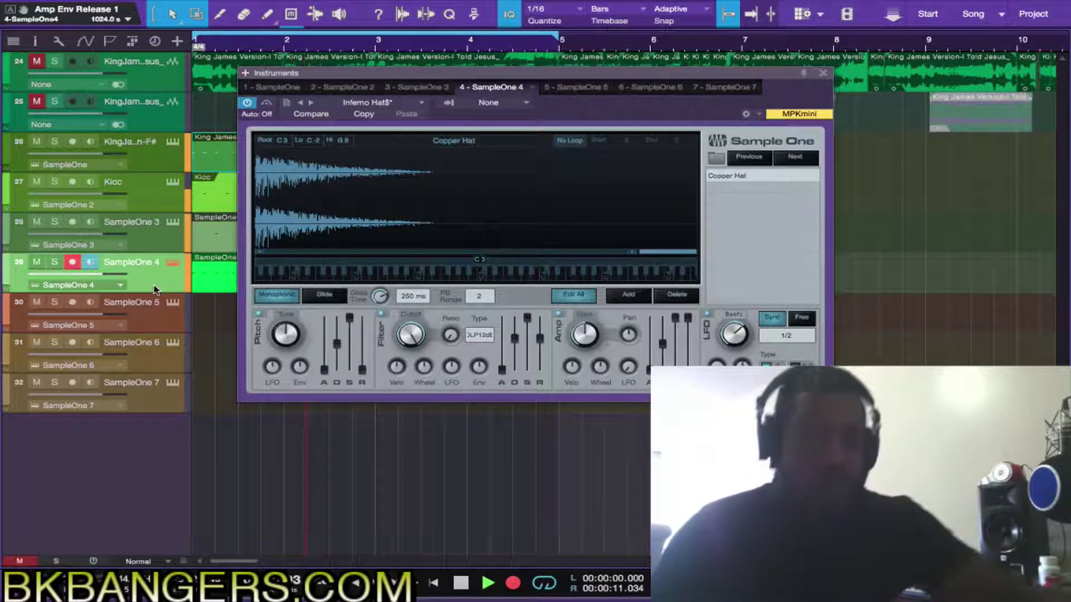
{"action": "key", "text": "KP_Multiply"}
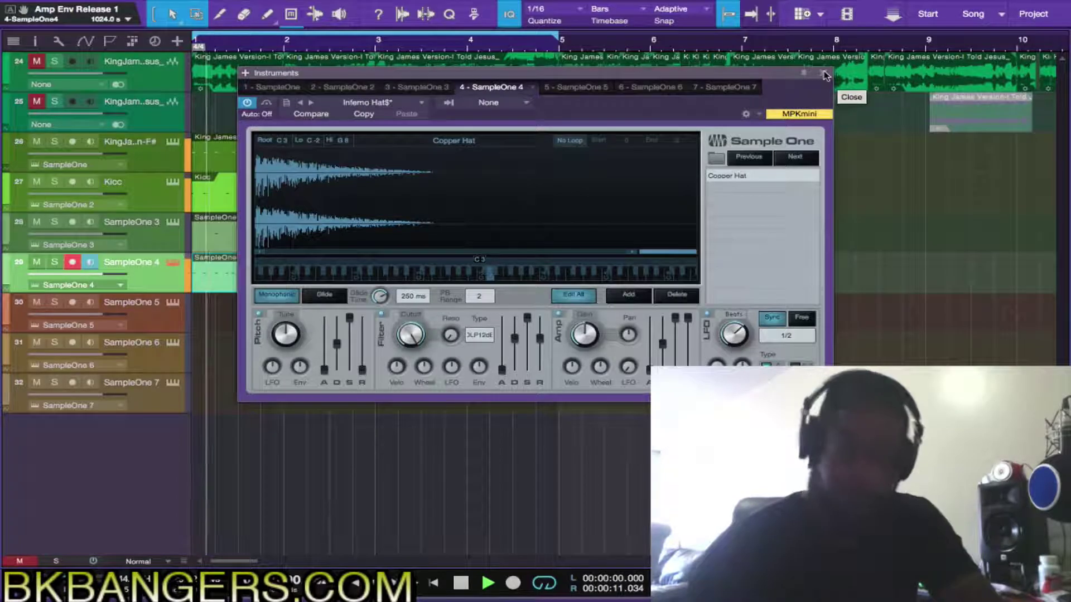
- Select the SampleOne 5 track, load the Inferno Hat$ preset in its instrument, and make all layers monophonic
{"action": "left_click", "coordinate": [167, 315]}
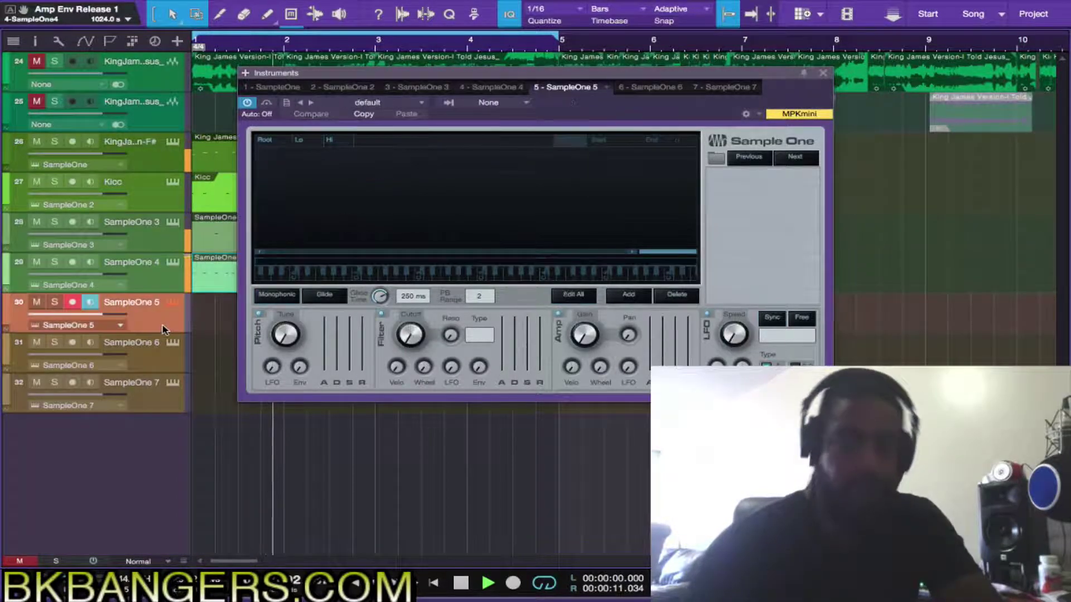
{"action": "left_click", "coordinate": [173, 304]}
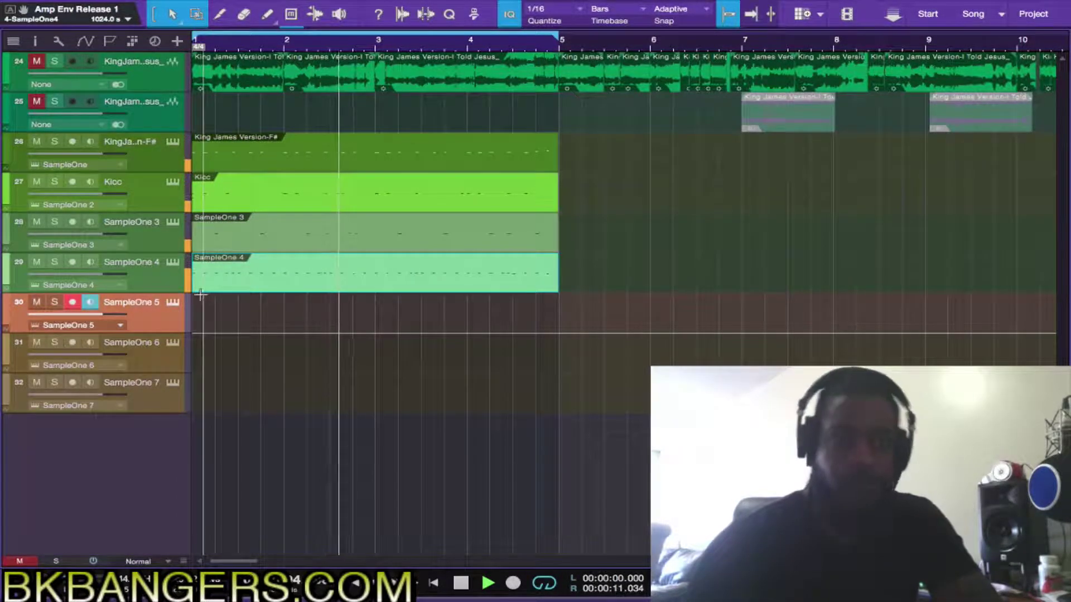
{"action": "left_click", "coordinate": [173, 304]}
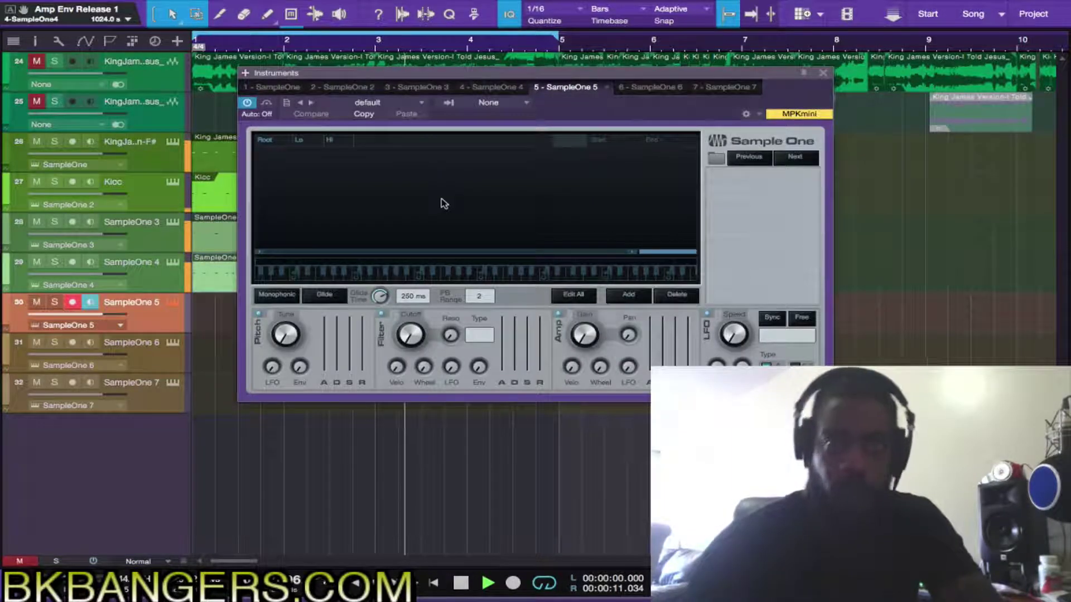
{"action": "left_click", "coordinate": [396, 103]}
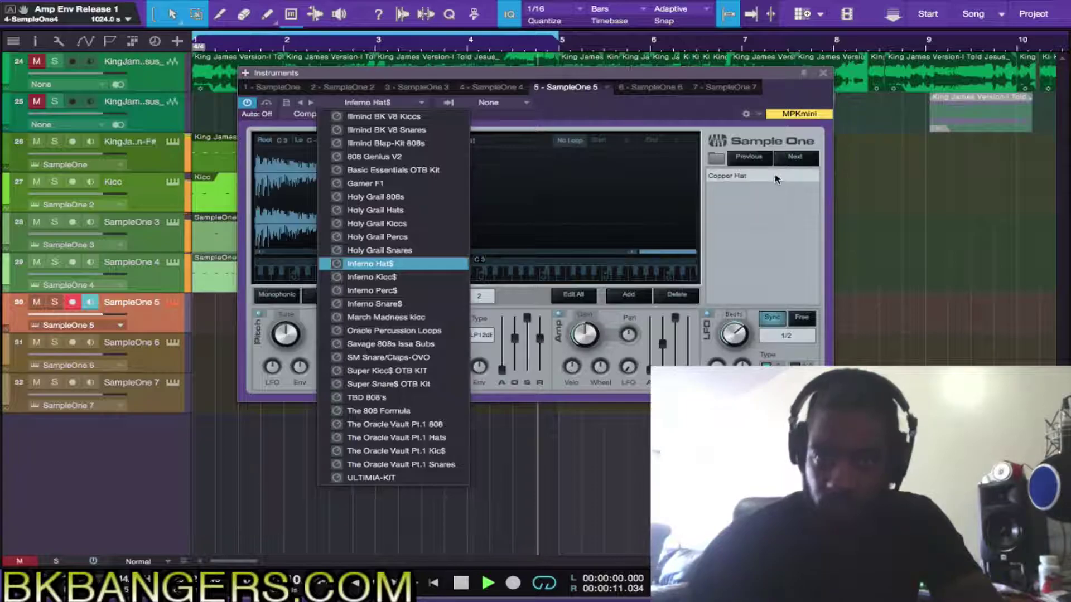
{"action": "left_click", "coordinate": [732, 244]}
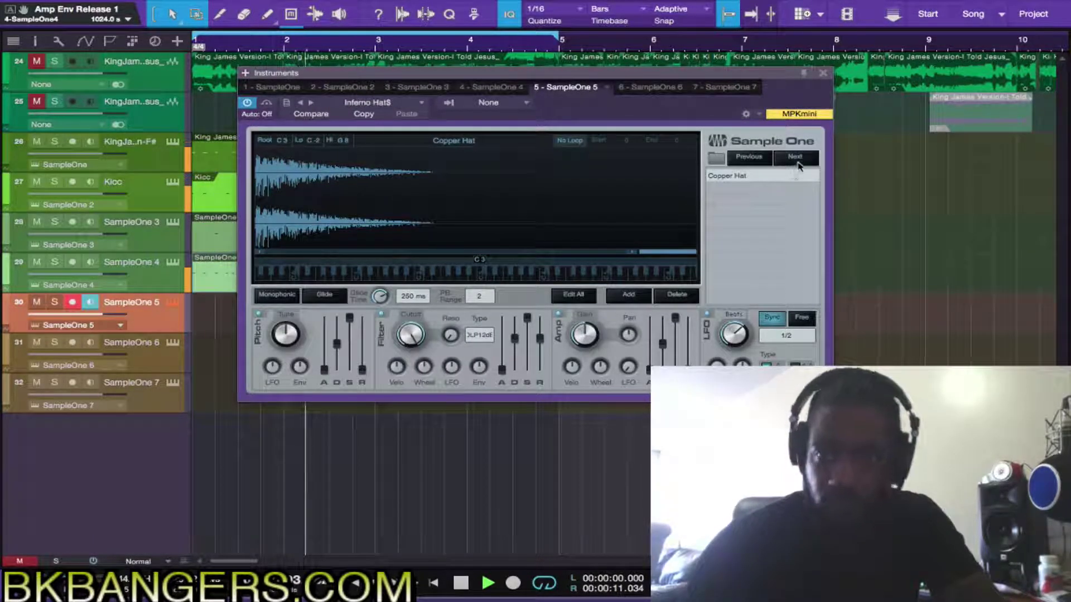
{"action": "left_click", "coordinate": [567, 299]}
{"action": "left_click", "coordinate": [277, 295]}
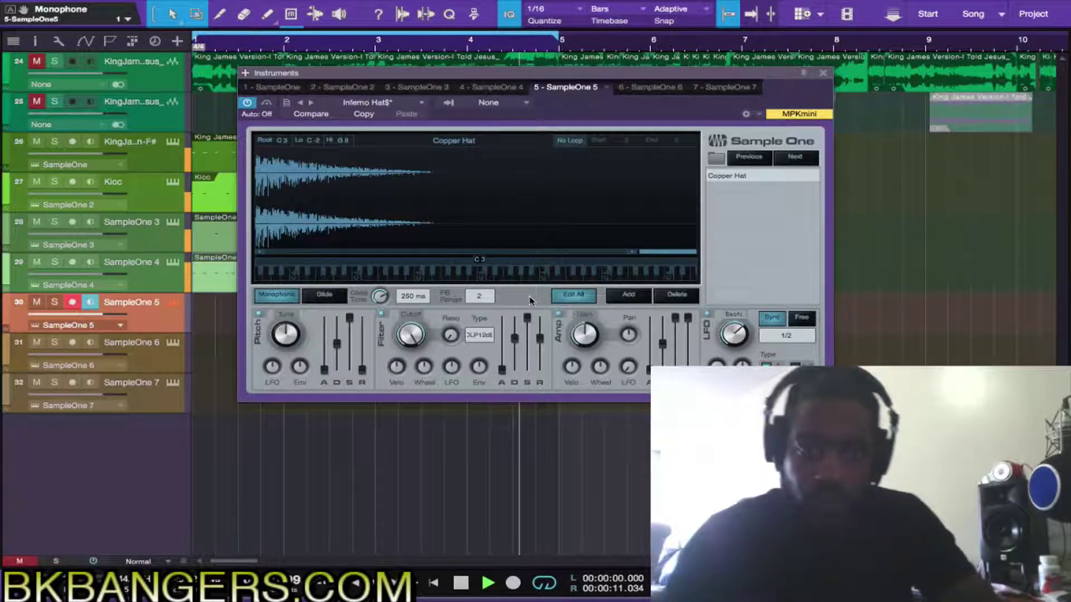
- Audition the hat samples in the SampleOne 5 instrument and choose Quail Hat
{"action": "left_click", "coordinate": [796, 159]}
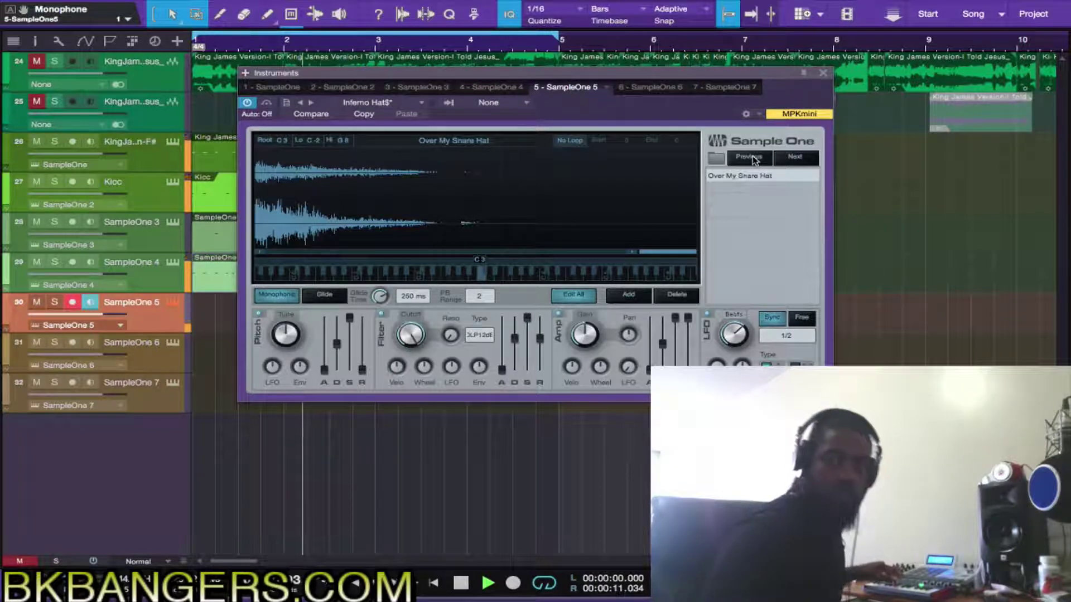
{"action": "left_click", "coordinate": [792, 158]}
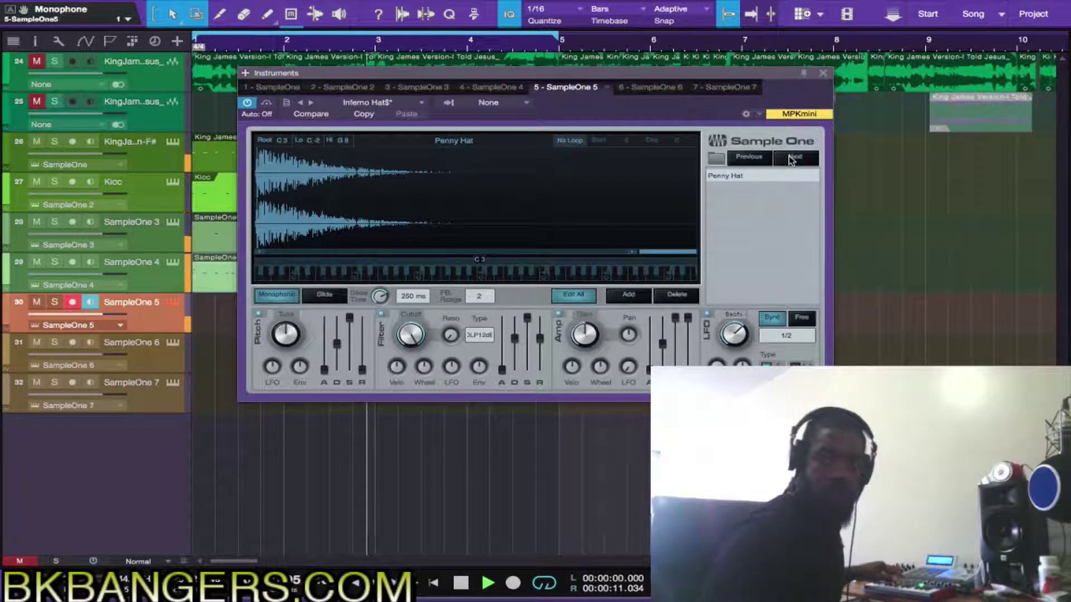
{"action": "left_click", "coordinate": [792, 158]}
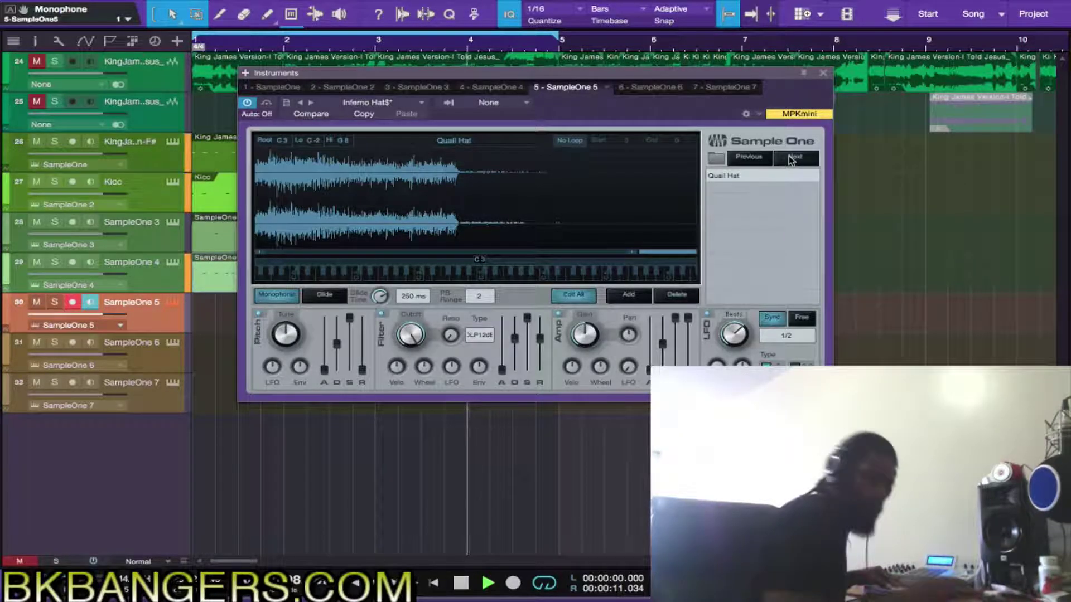
{"action": "left_click", "coordinate": [794, 158]}
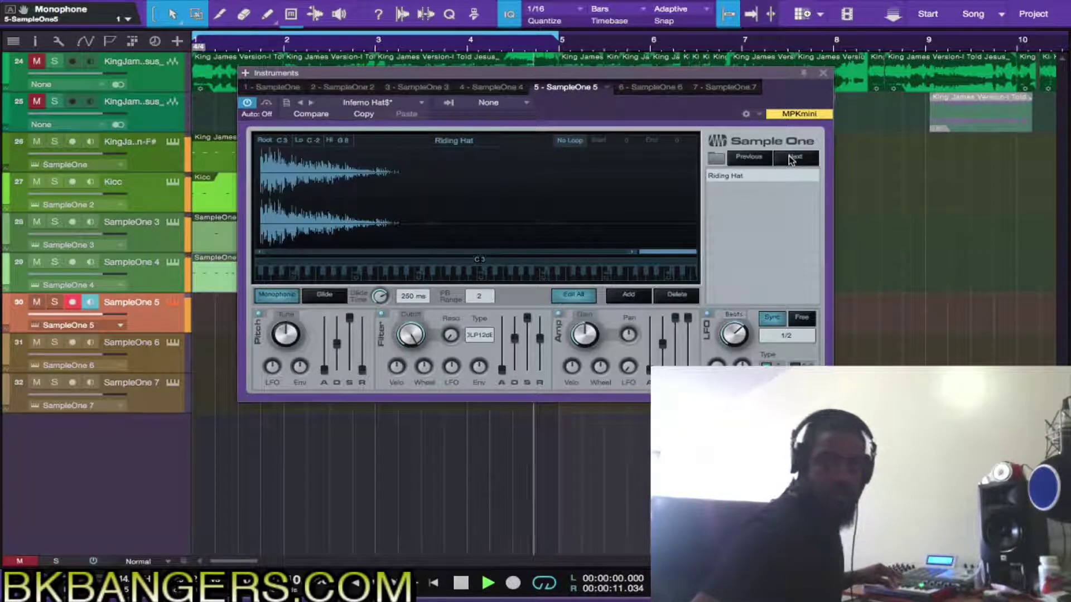
{"action": "key", "text": "space"}
{"action": "left_click", "coordinate": [748, 159]}
- Record a Quail Hat part on the SampleOne 5 track across the bar 1 to 5 loop and save the song
{"action": "key", "text": "KP_Multiply"}
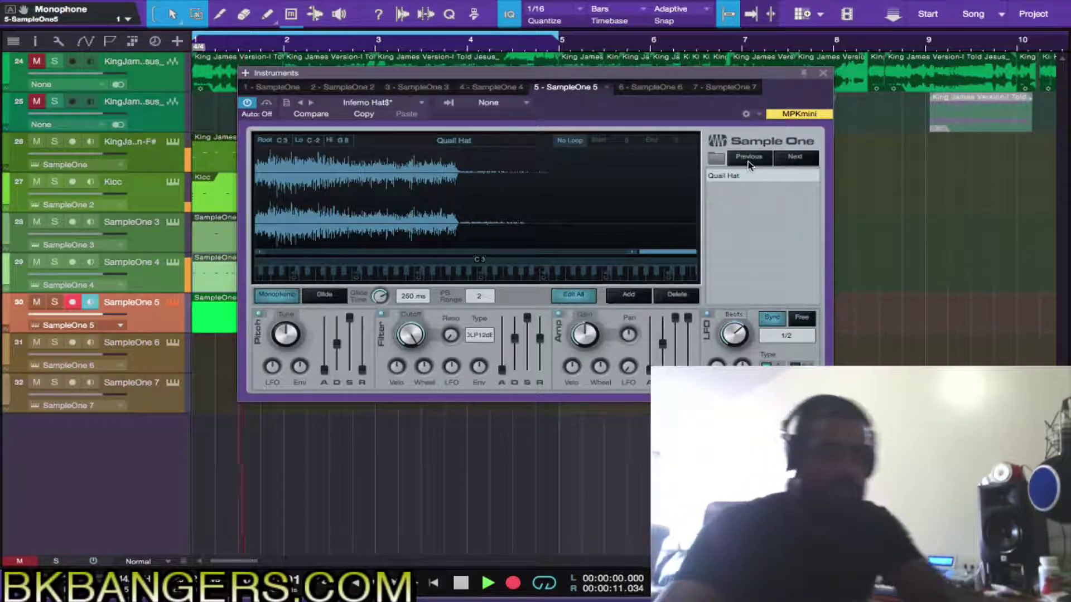
{"action": "key", "text": "KP_Multiply"}
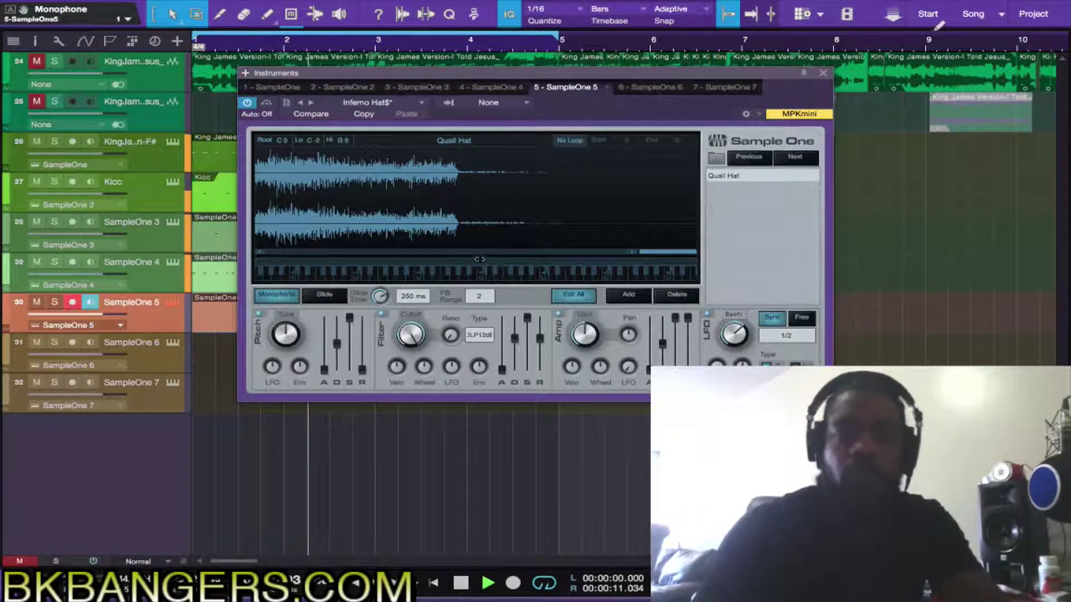
{"action": "left_click", "coordinate": [822, 76]}
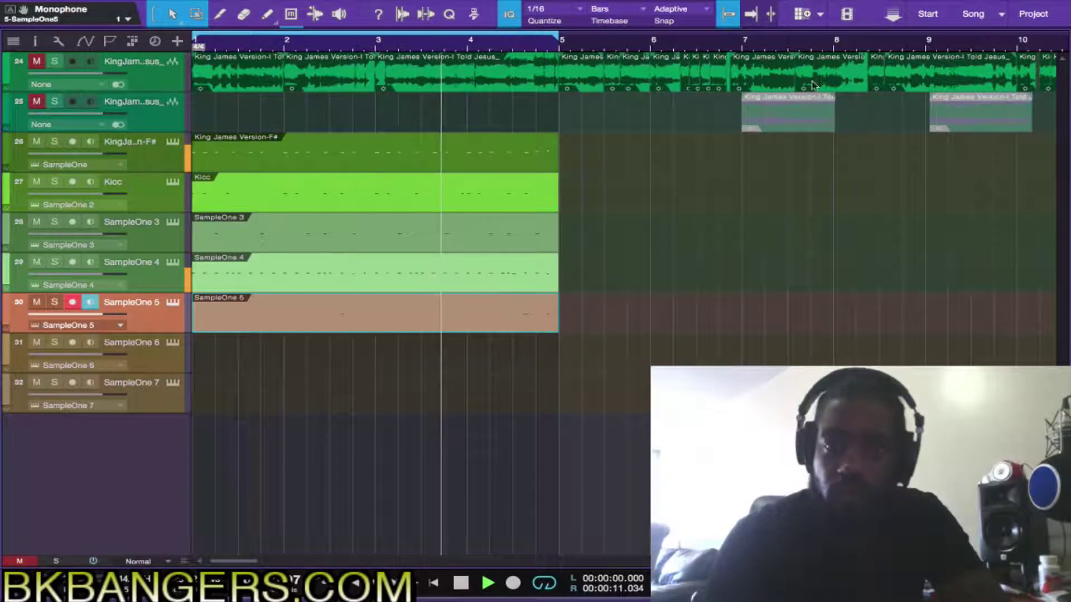
{"action": "key", "text": "ctrl+s"}
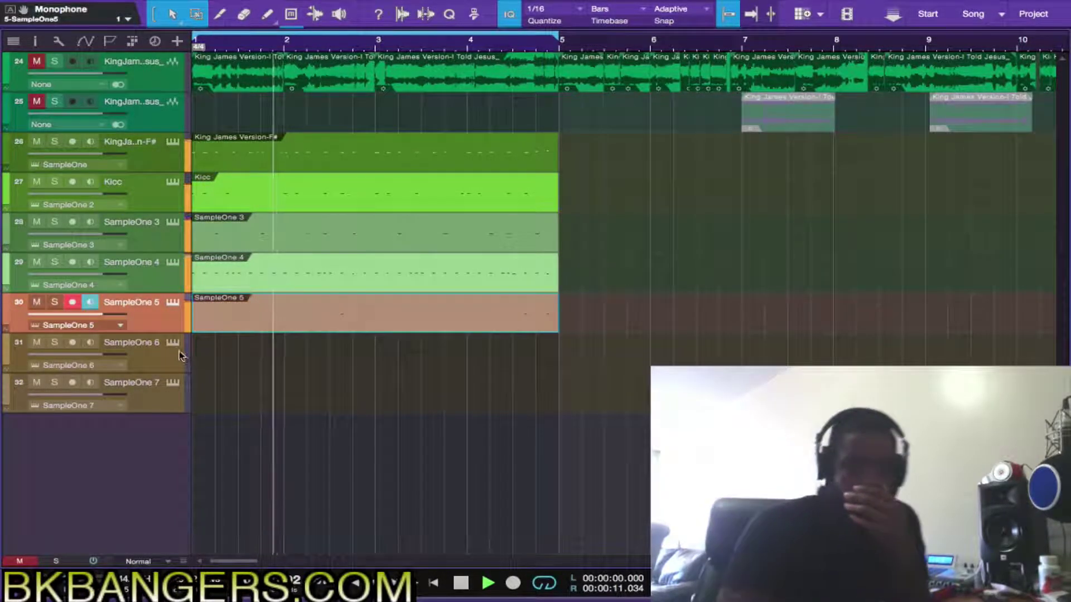
- Load the Oracle Percussion Loops preset in SampleOne 6, choose Caffeine Tambourine 72bpm, and record it across the bar 1 to 5 loop
{"action": "left_click", "coordinate": [173, 343]}
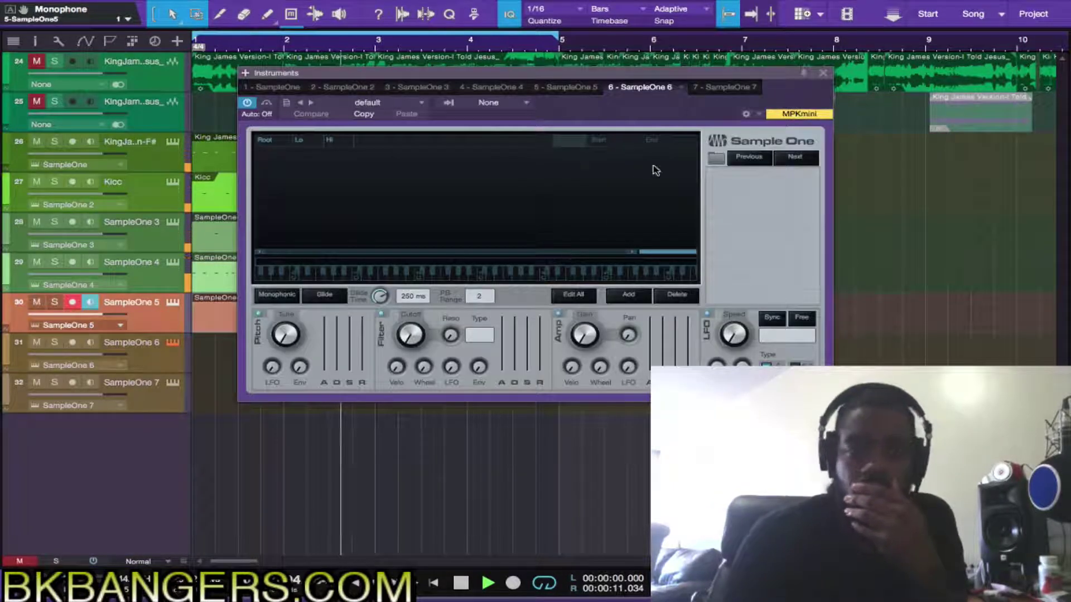
{"action": "left_click", "coordinate": [384, 102]}
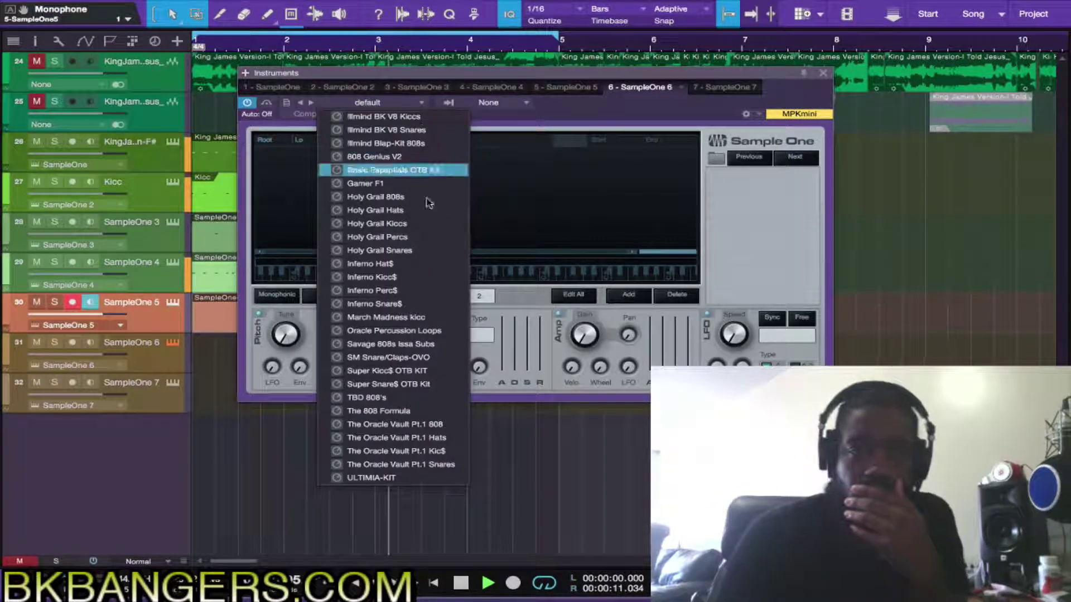
{"action": "left_click", "coordinate": [436, 333]}
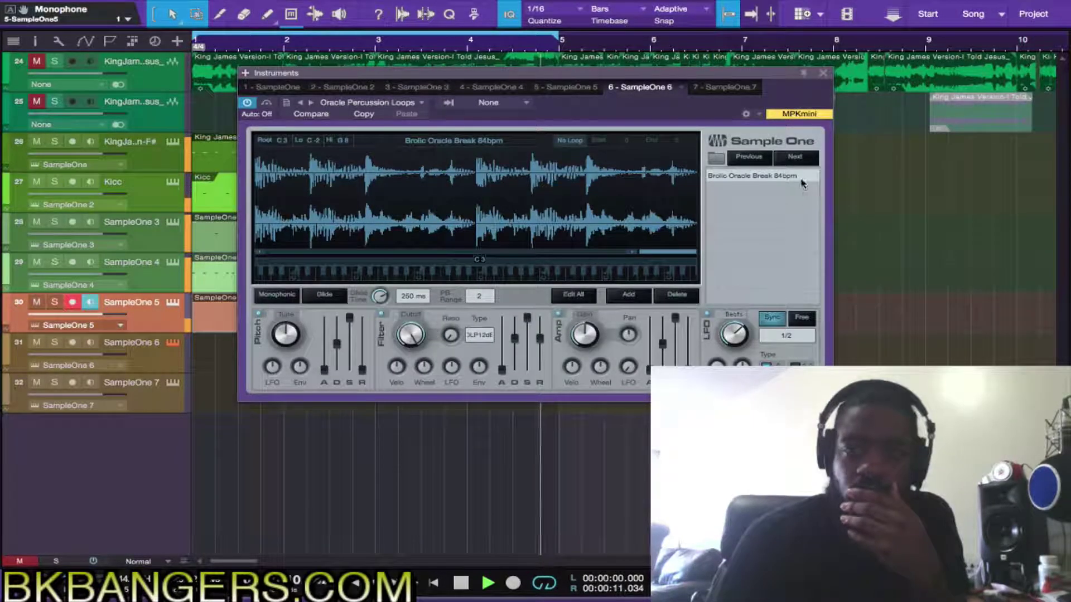
{"action": "left_click", "coordinate": [795, 159]}
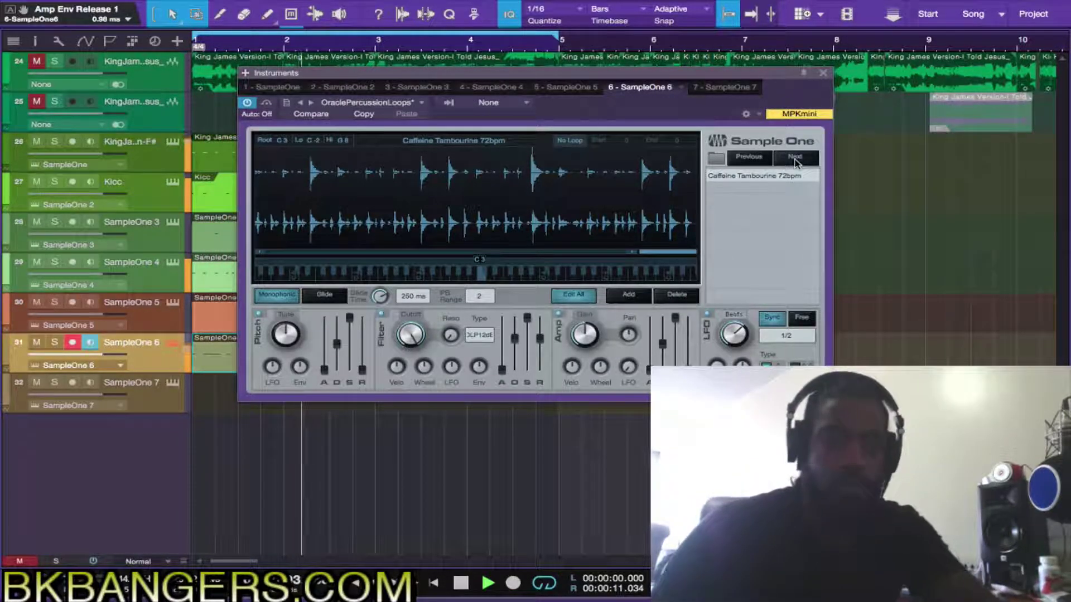
{"action": "left_click", "coordinate": [72, 342]}
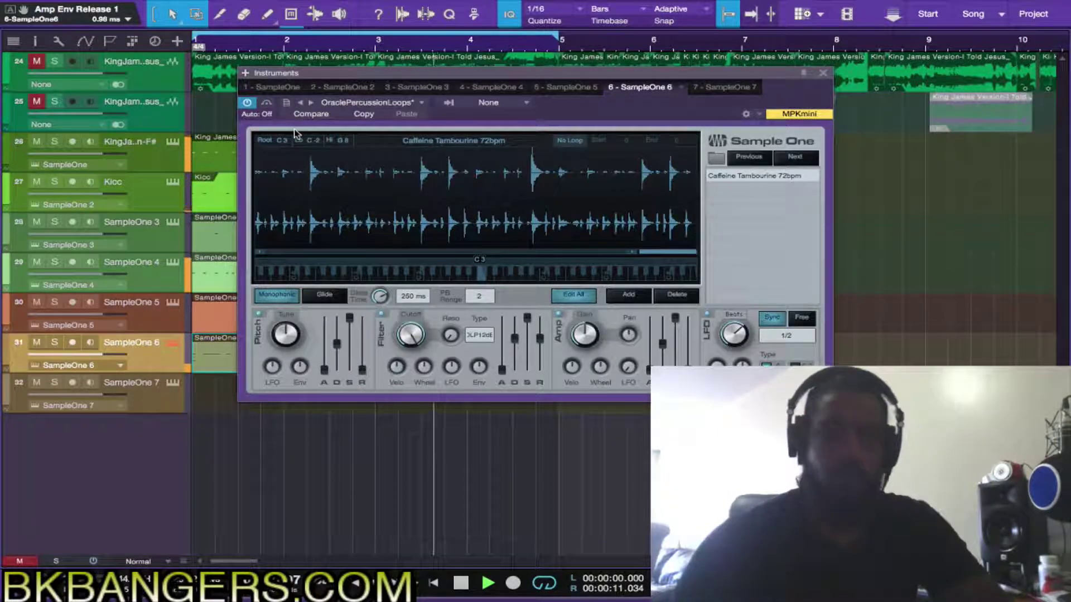
- Mute the recorded King James Version-F# event, leave its track unmuted, and stop playback
{"action": "left_click", "coordinate": [35, 143]}
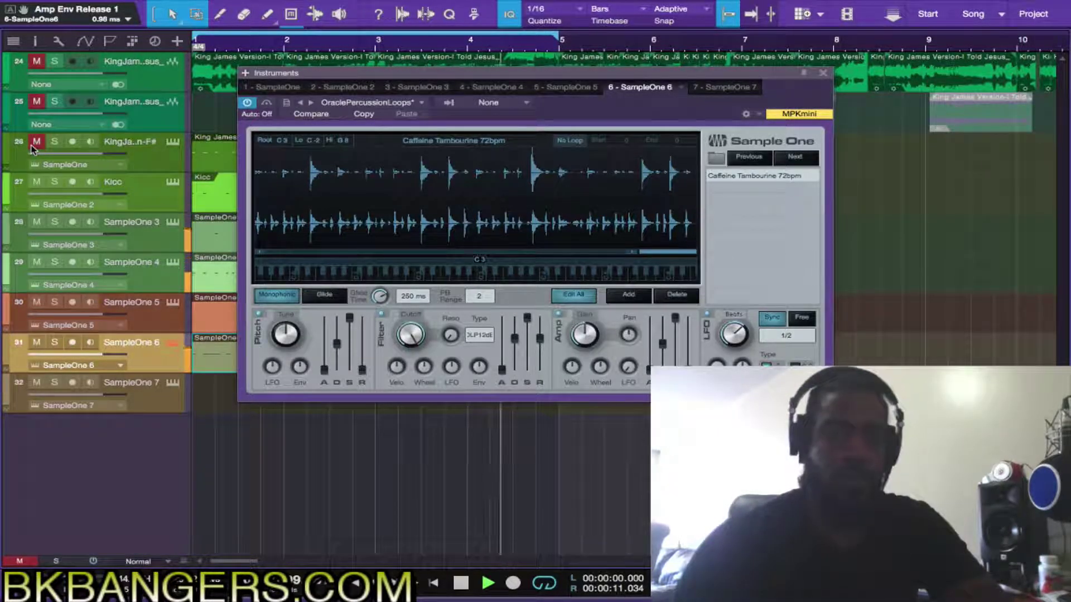
{"action": "left_click", "coordinate": [164, 165]}
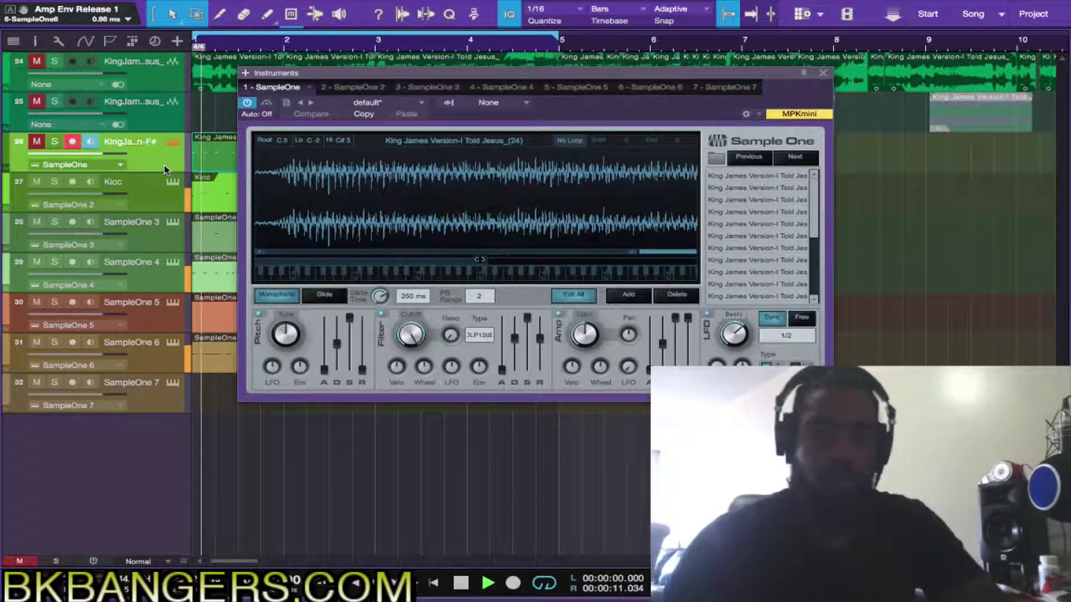
{"action": "left_click", "coordinate": [823, 73]}
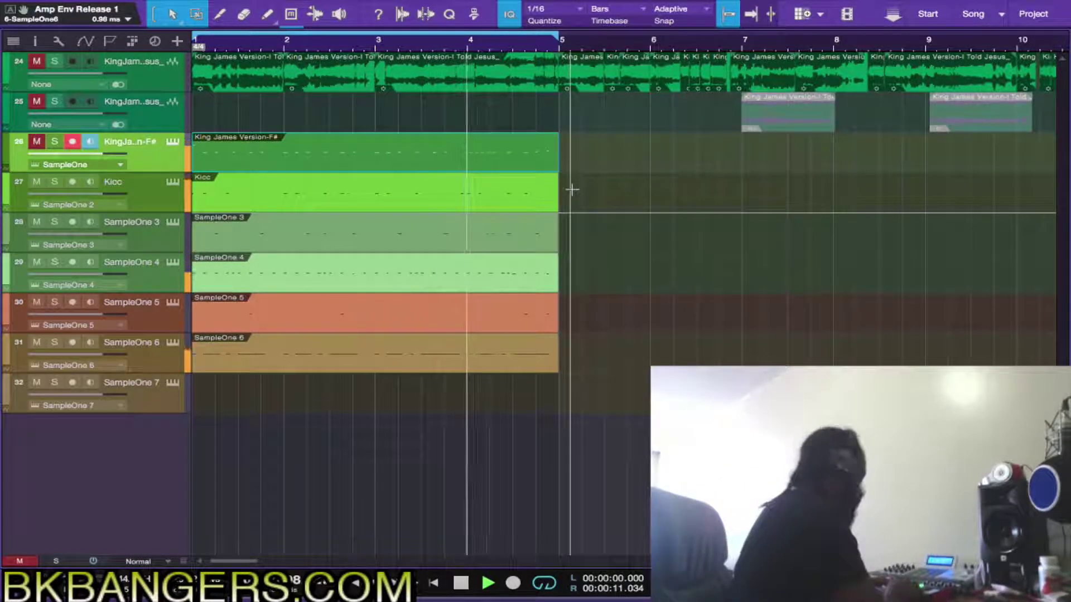
{"action": "left_click", "coordinate": [73, 143]}
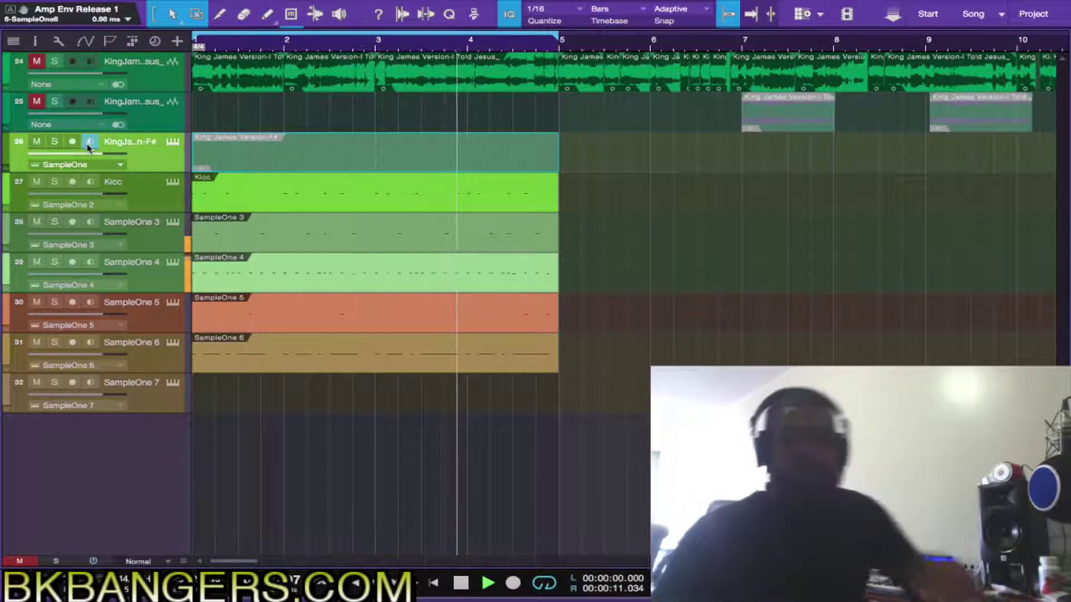
{"action": "key", "text": "space"}
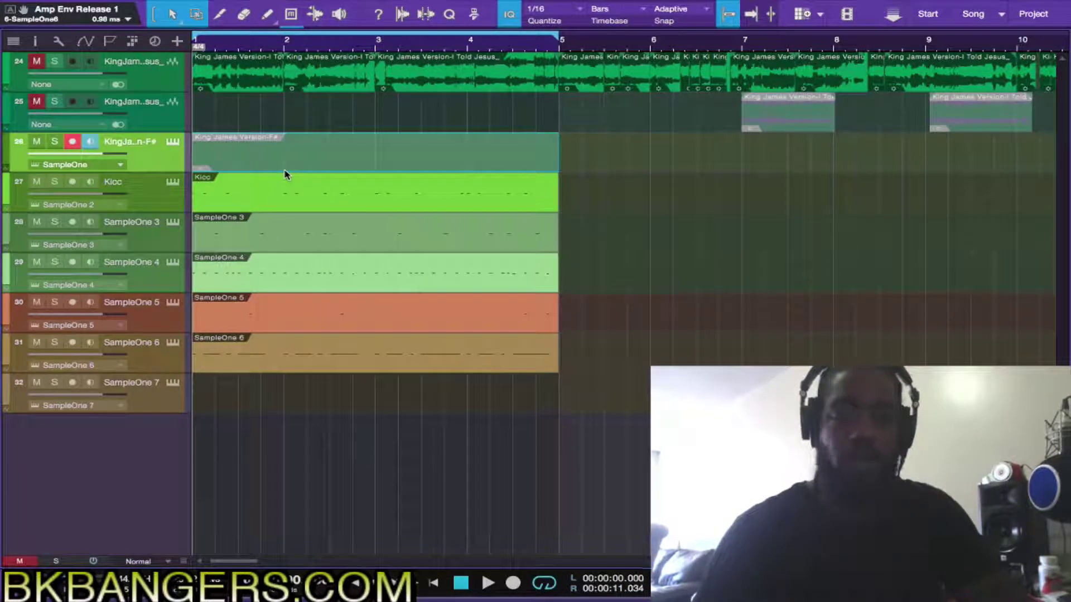
- Move the muted King James Version-F# event along its track to start at bar 15
{"action": "key", "text": "alt+super+Right"}
{"action": "key", "text": "alt+super+Right"}
{"action": "key", "text": "alt+super+Right"}
{"action": "key", "text": "alt+super+Right"}
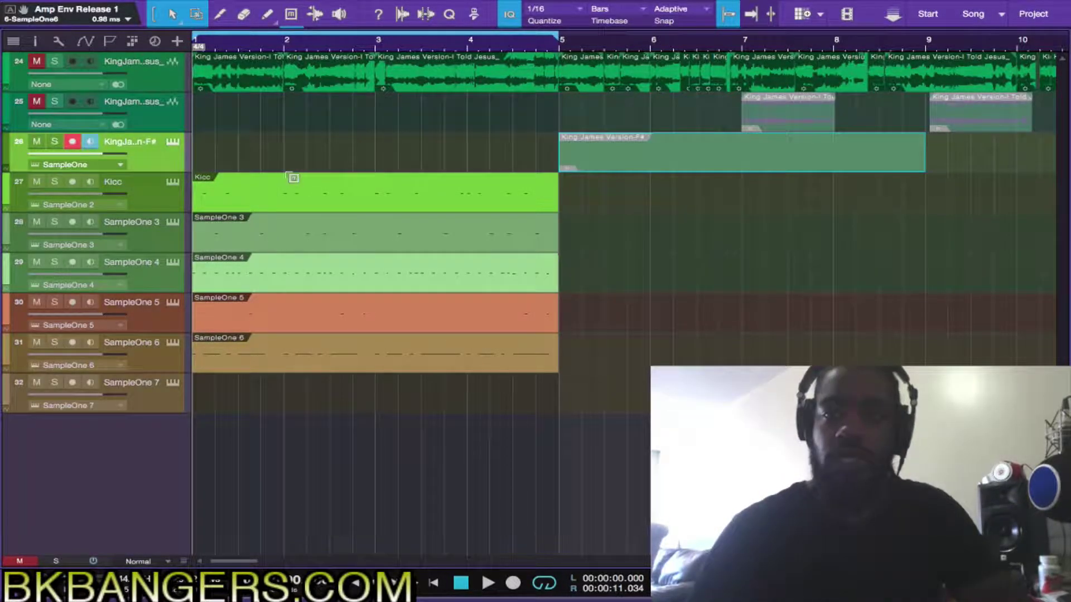
{"action": "key", "text": "alt+super+Right"}
{"action": "key", "text": "alt+super+Right"}
{"action": "key", "text": "w"}
{"action": "key", "text": "w"}
{"action": "key", "text": "alt+super+Right"}
{"action": "key", "text": "alt+super+Right"}
{"action": "key", "text": "alt+super+Right"}
{"action": "key", "text": "alt+super+Right"}
{"action": "key", "text": "alt+super+Right"}
{"action": "key", "text": "alt+super+Right"}
{"action": "key", "text": "alt+super+Right"}
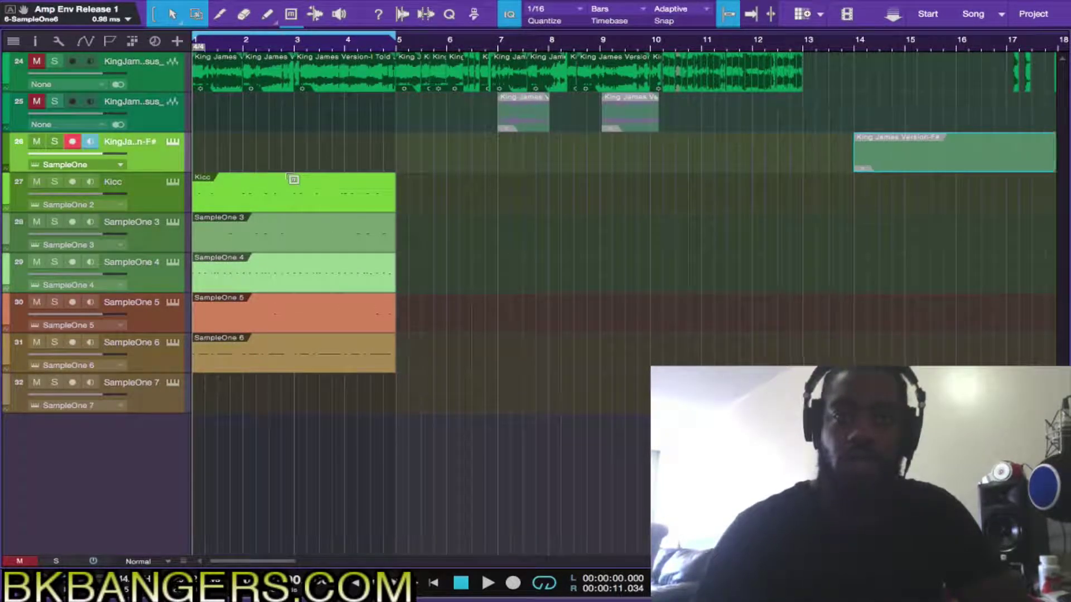
{"action": "key", "text": "alt+super+Right"}
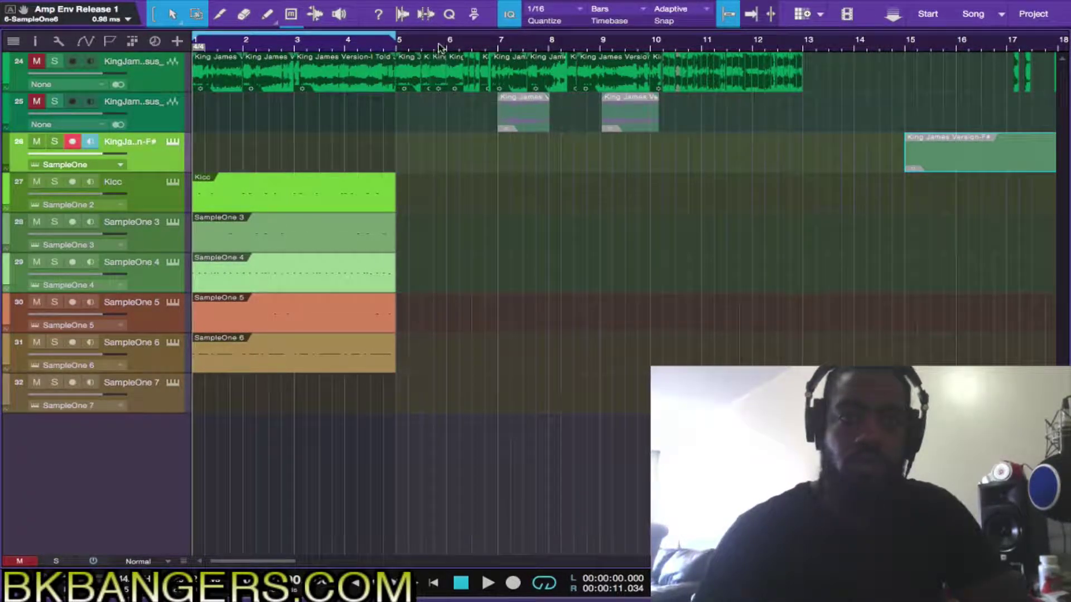
- Extend the loop range to bar 8 and select the Kicc and SampleOne 3 to SampleOne 6 parts
{"action": "left_click_drag", "start_coordinate": [400, 44], "coordinate": [548, 75]}
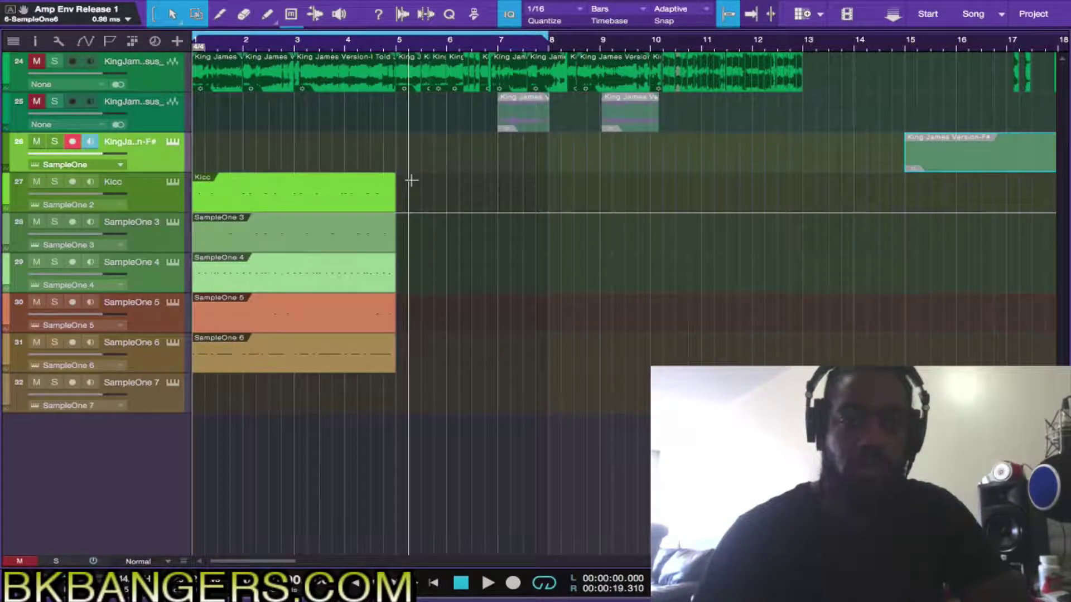
{"action": "left_click_drag", "start_coordinate": [406, 161], "coordinate": [321, 409]}
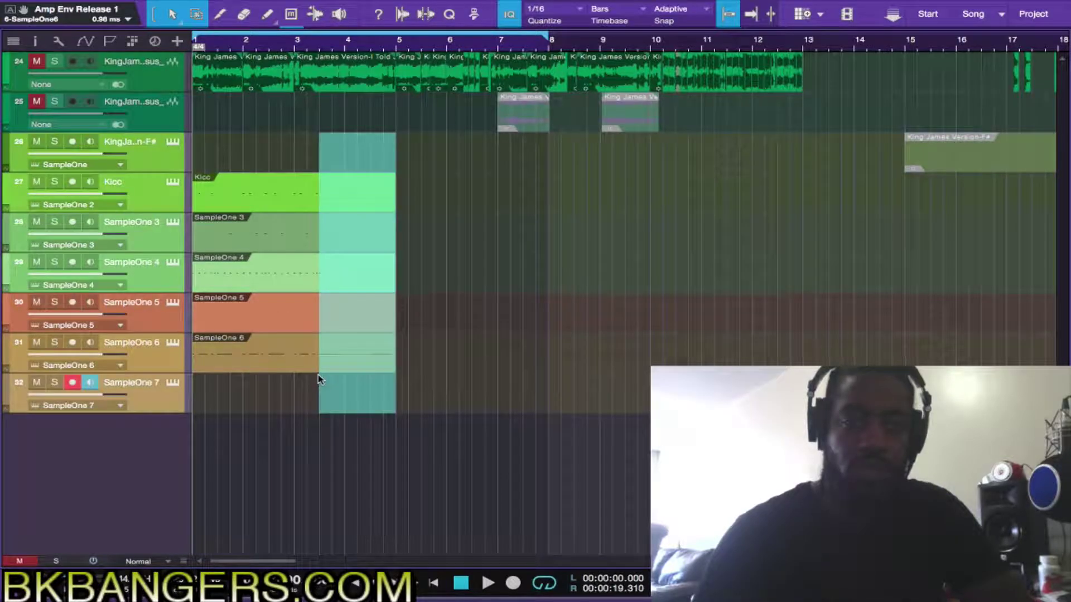
{"action": "left_click", "coordinate": [300, 173]}
{"action": "left_click_drag", "start_coordinate": [299, 173], "coordinate": [294, 313]}
{"action": "left_click", "coordinate": [378, 366], "text": "shift"}
{"action": "key", "text": "ctrl+Left"}
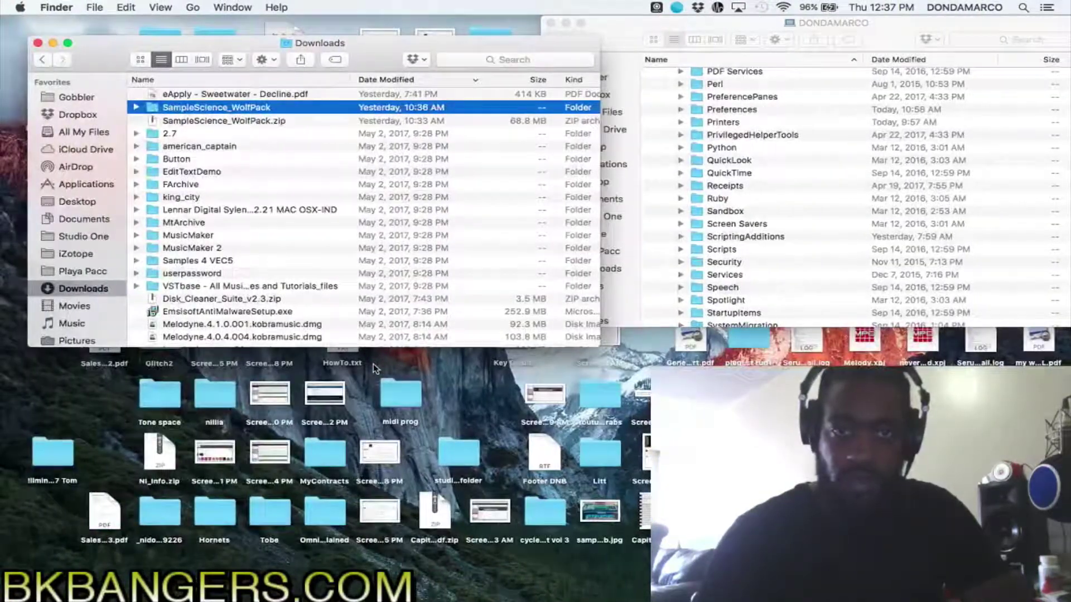
{"action": "key", "text": "ctrl+Left"}
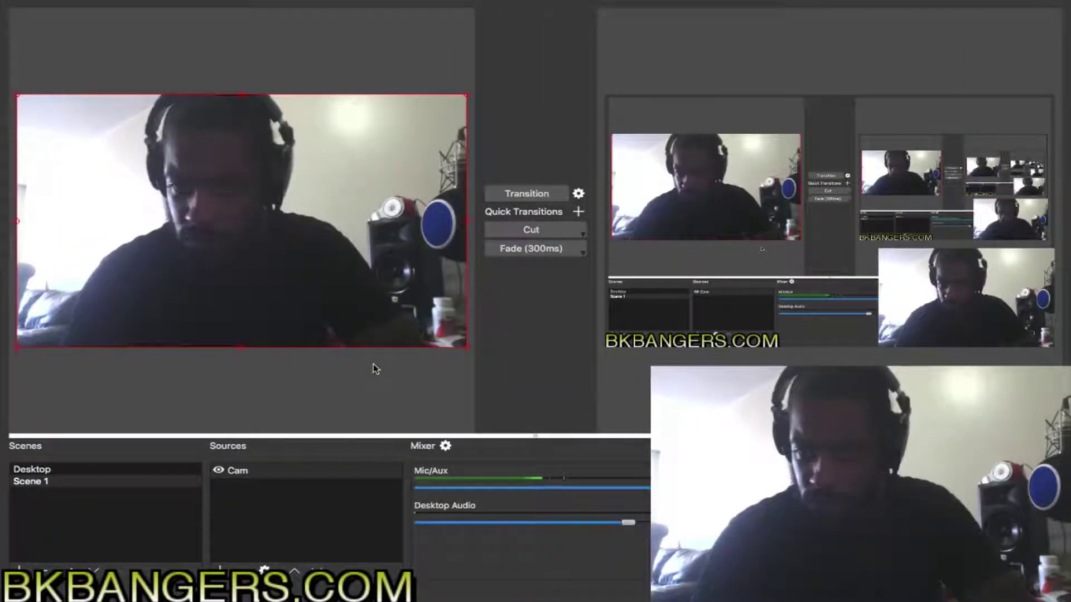
{"action": "key", "text": "ctrl+Right"}
{"action": "key", "text": "ctrl+Right"}
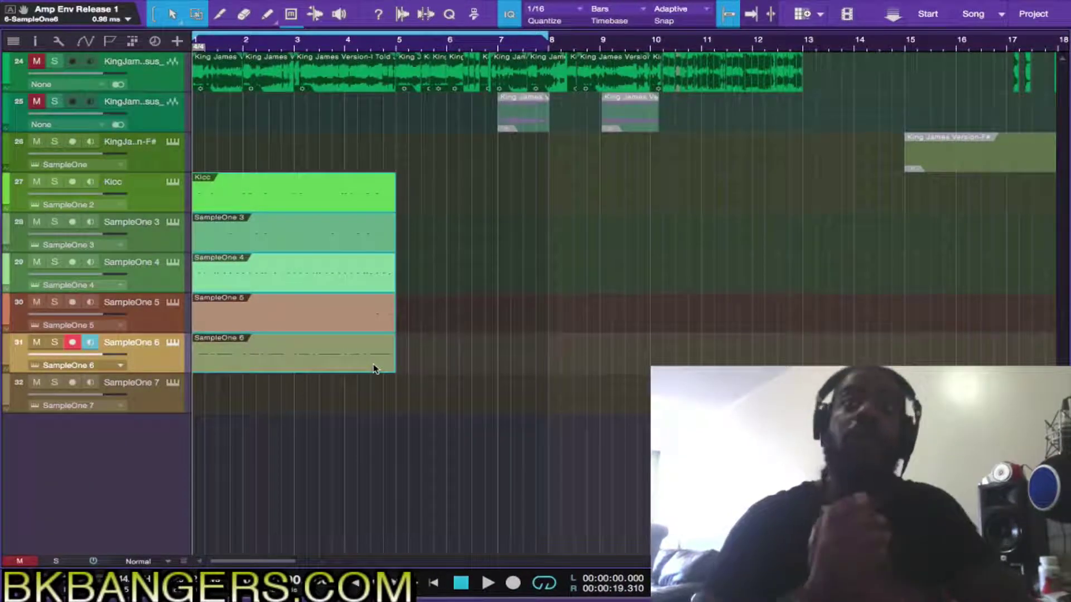
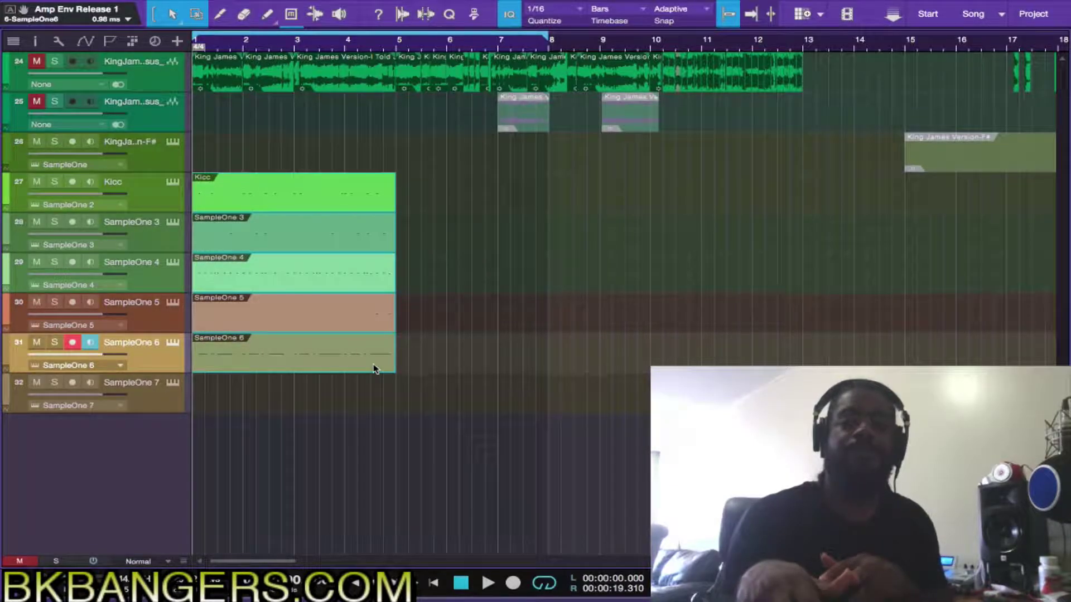
- Duplicate the five selected parts into bars 5 to 9 and extend the loop range to bar 9
{"action": "key", "text": "d"}
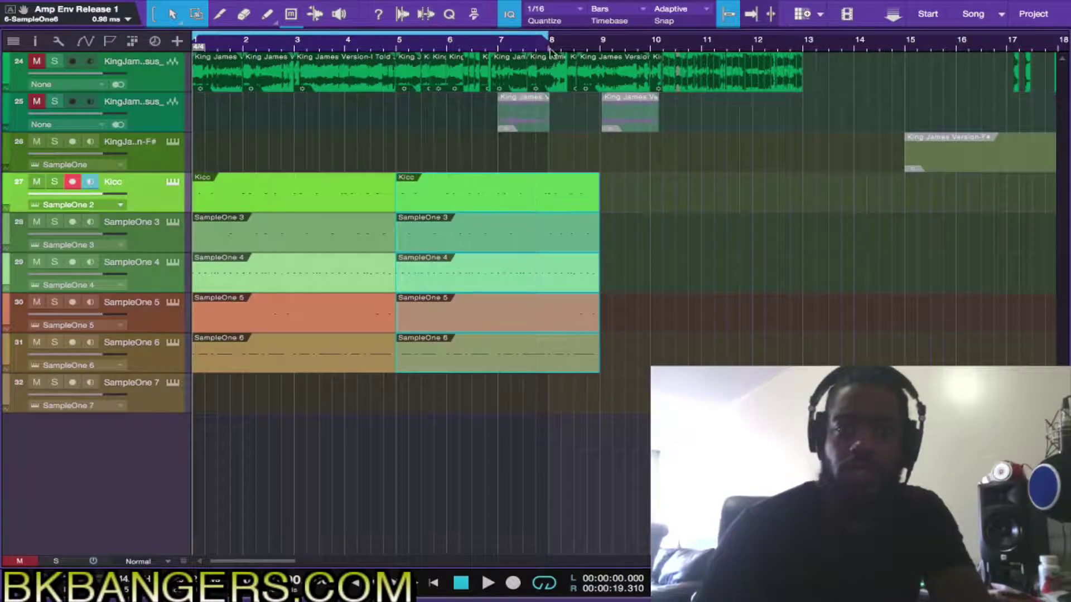
{"action": "mouse_move", "coordinate": [545, 37]}
{"action": "left_mouse_down"}
{"action": "mouse_move", "coordinate": [595, 42]}
{"action": "mouse_move", "coordinate": [605, 59]}
{"action": "left_mouse_up"}
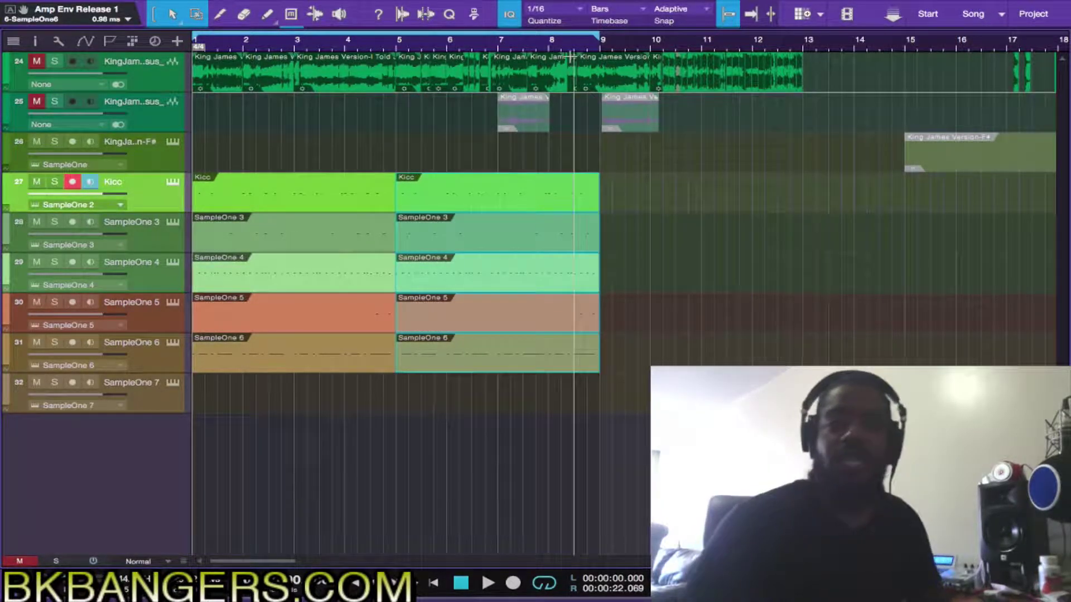
{"action": "scroll", "coordinate": [572, 56], "scroll_direction": "up", "scroll_amount": 5}
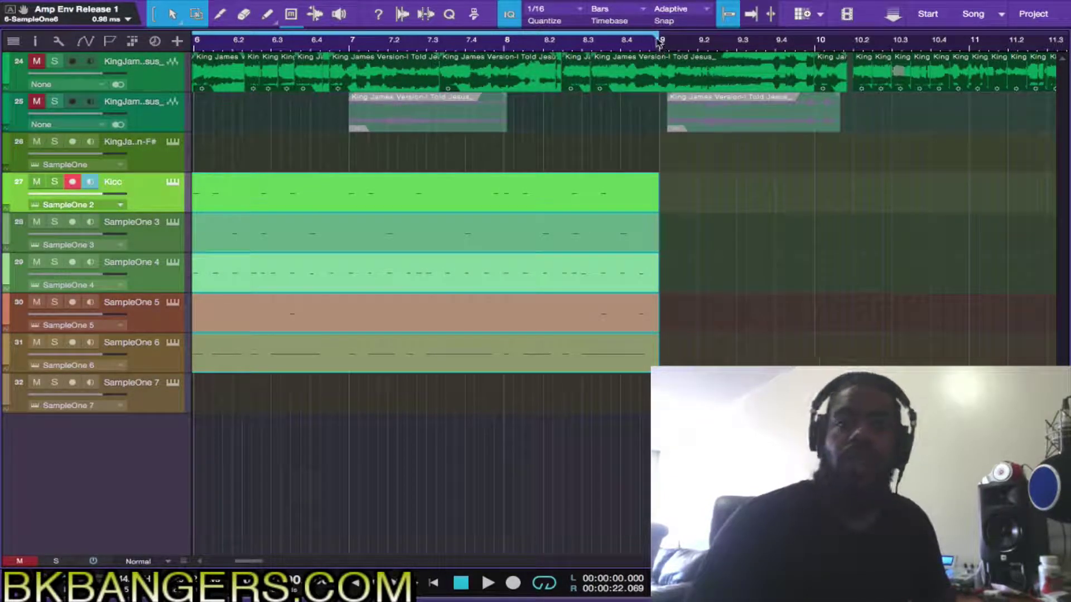
{"action": "scroll", "coordinate": [663, 160], "scroll_direction": "down", "scroll_amount": 5}
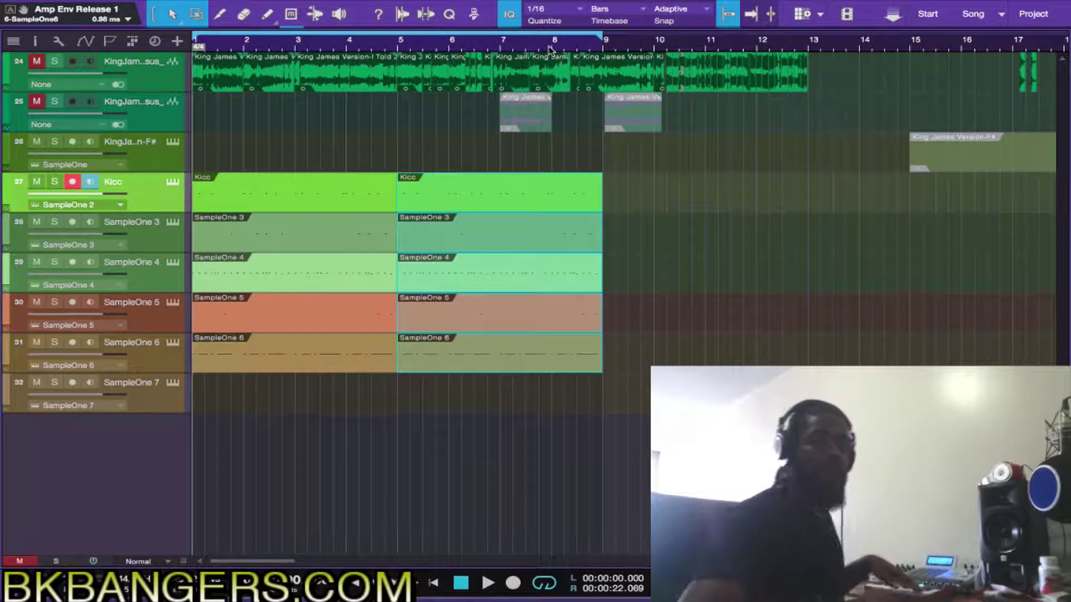
- Record a new chopped-sample part on the King James Version-F# track across the bar 1 to 9 loop and open it for note editing
{"action": "left_click", "coordinate": [158, 165]}
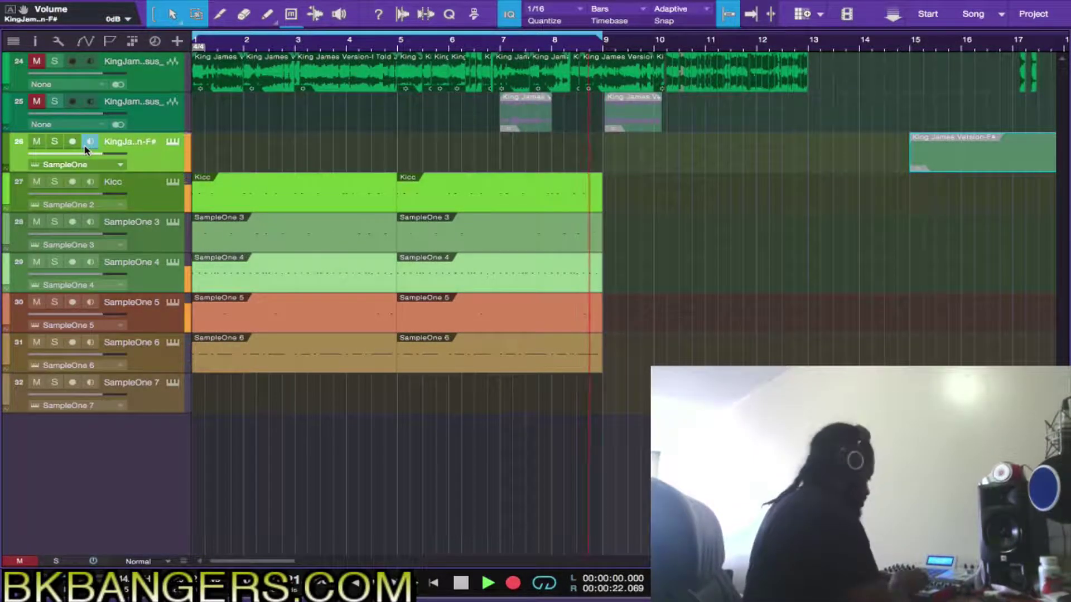
{"action": "key", "text": "space"}
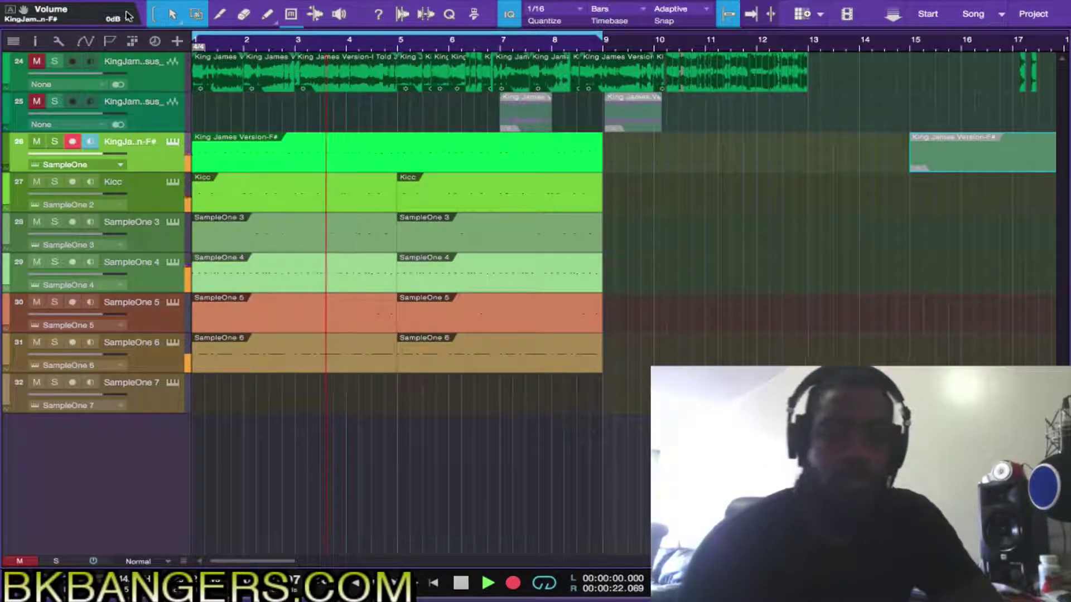
{"action": "key", "text": "KP_Multiply"}
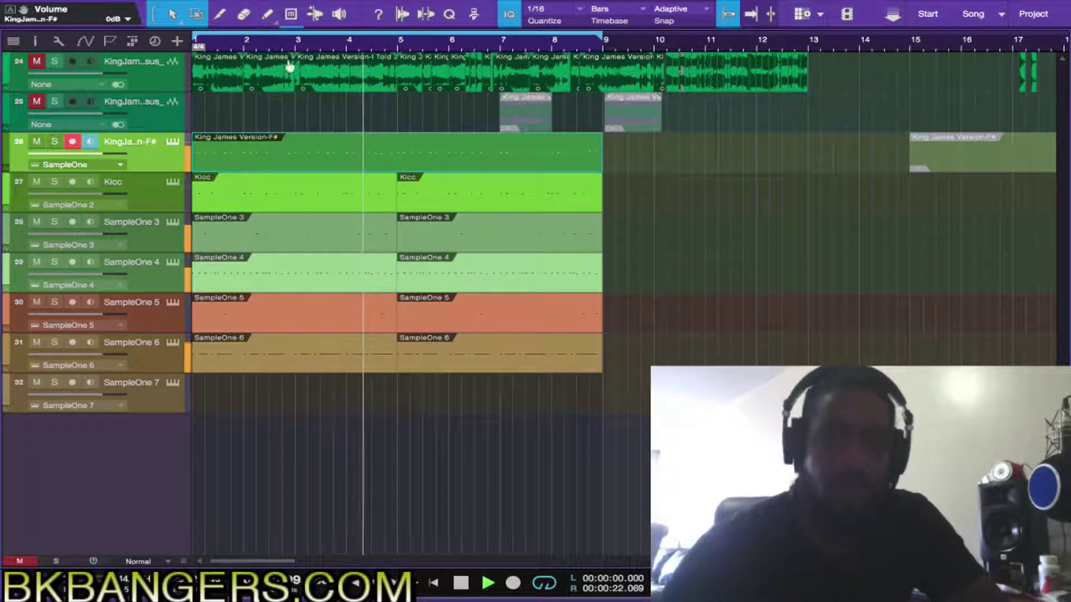
{"action": "double_click", "coordinate": [349, 168]}
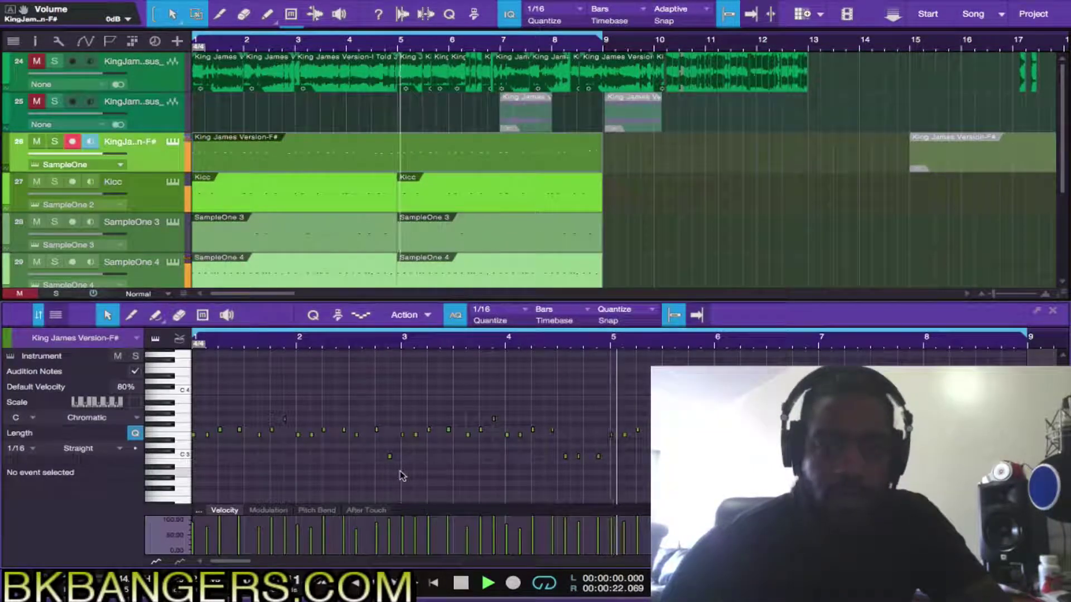
- Shift the E 3 note in bar 2 of the King James Version-F# part to start at 2.03.03
{"action": "key", "text": "space"}
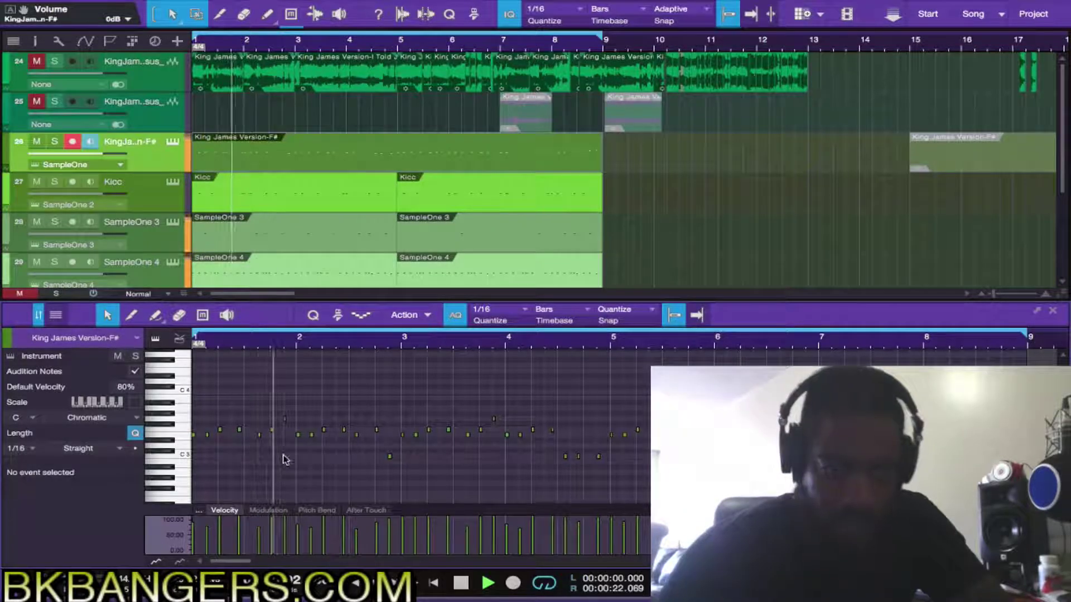
{"action": "left_click", "coordinate": [357, 435]}
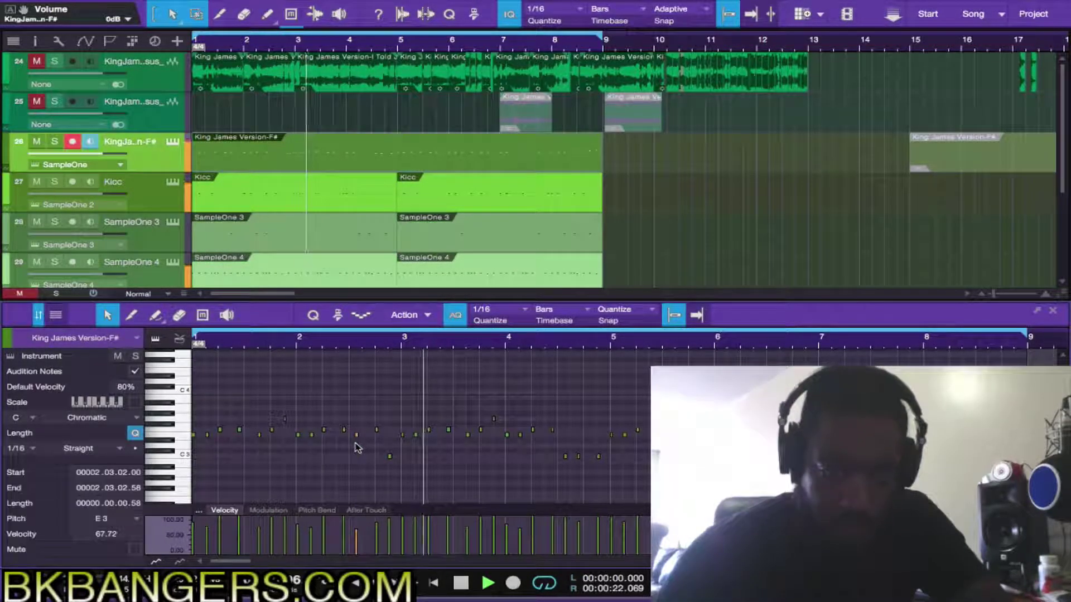
{"action": "left_click", "coordinate": [355, 444]}
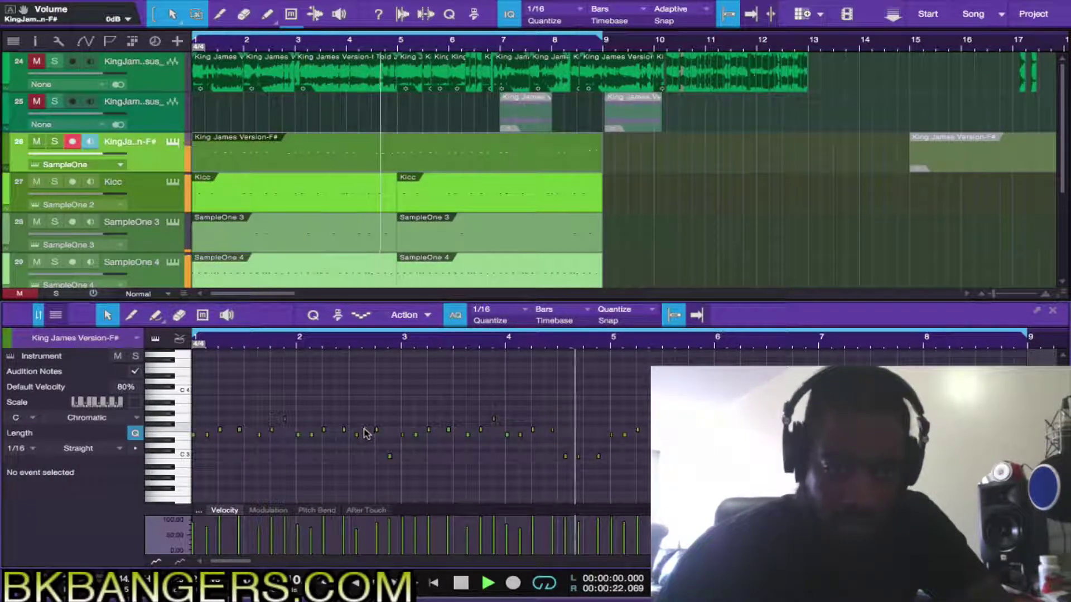
{"action": "left_click", "coordinate": [357, 438]}
{"action": "key", "text": "space"}
{"action": "key", "text": "space"}
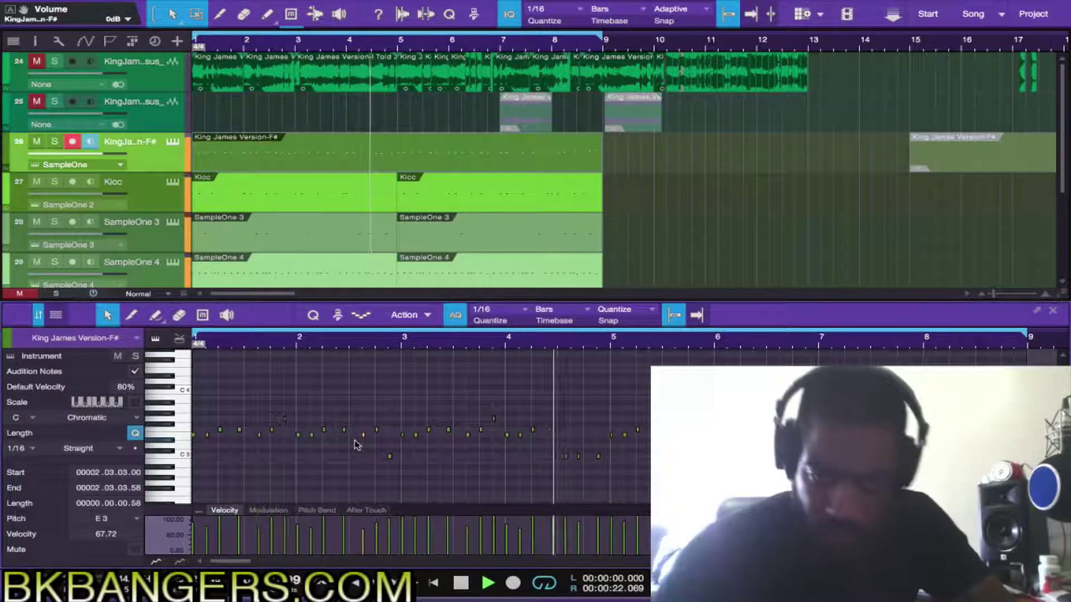
- Shift the three C 3 notes at the end of bar 4 later so the first starts at 4.03.03, and save the song
{"action": "left_click_drag", "start_coordinate": [612, 447], "coordinate": [560, 475]}
{"action": "key", "text": "alt+Right"}
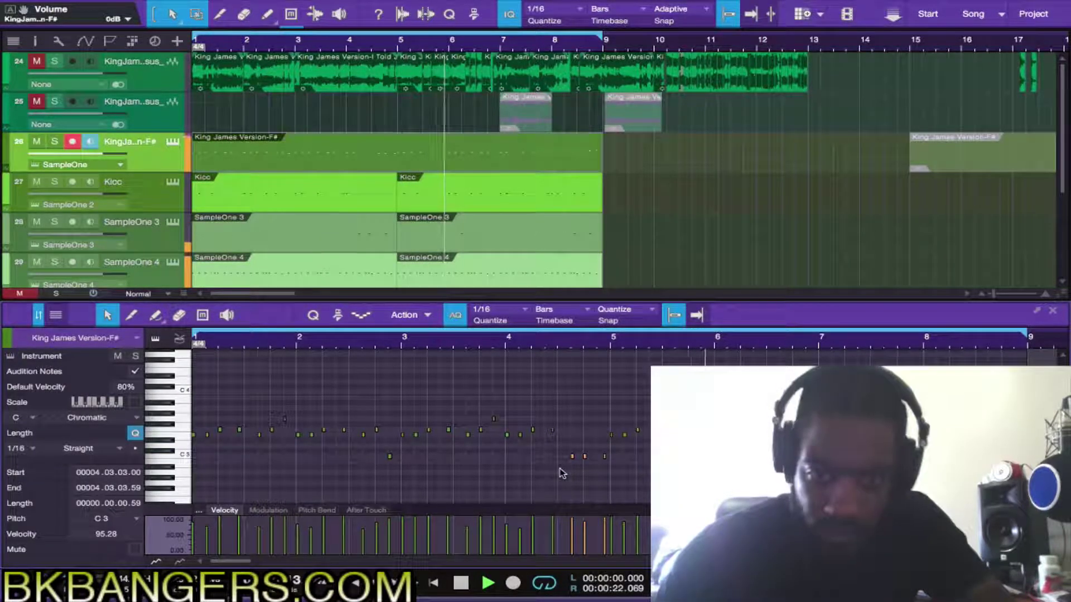
{"action": "key", "text": "space"}
{"action": "key", "text": "space"}
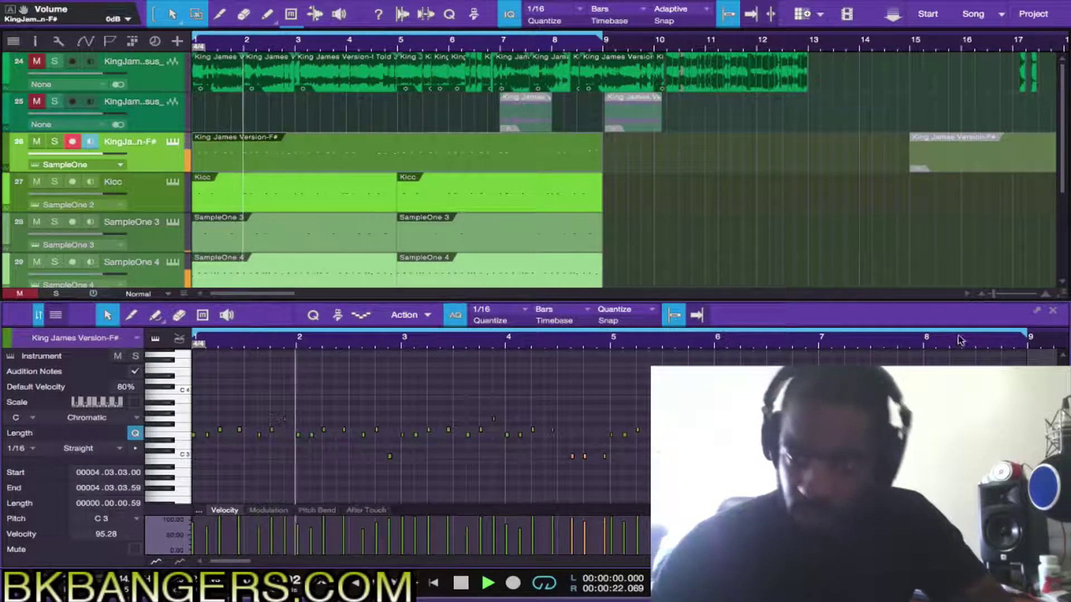
{"action": "left_click", "coordinate": [1052, 311]}
{"action": "key", "text": "ctrl+s"}
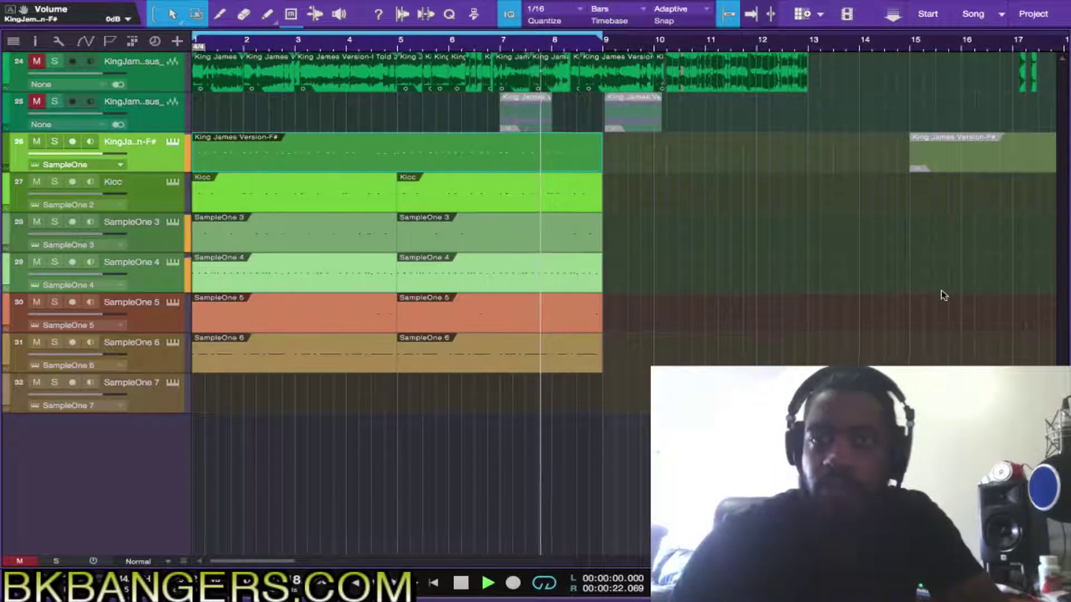
- Extend the Kicc and SampleOne 3 to SampleOne 6 parts to bar 25 and set the loop range to bars 9 to 17
{"action": "key", "text": "w"}
{"action": "left_click", "coordinate": [524, 169]}
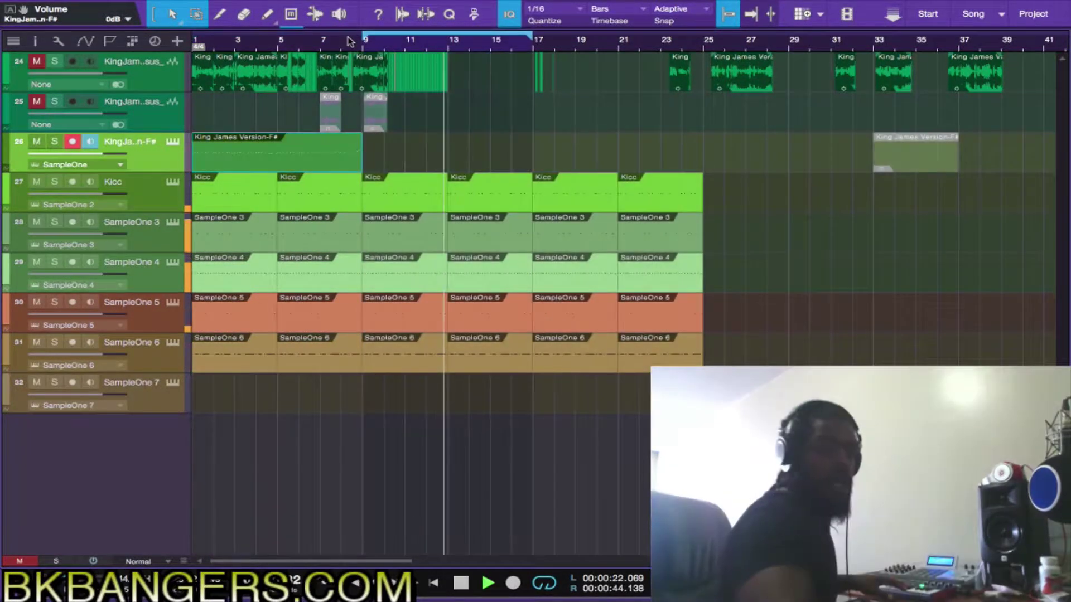
{"action": "key", "text": "space"}
{"action": "left_click", "coordinate": [347, 40]}
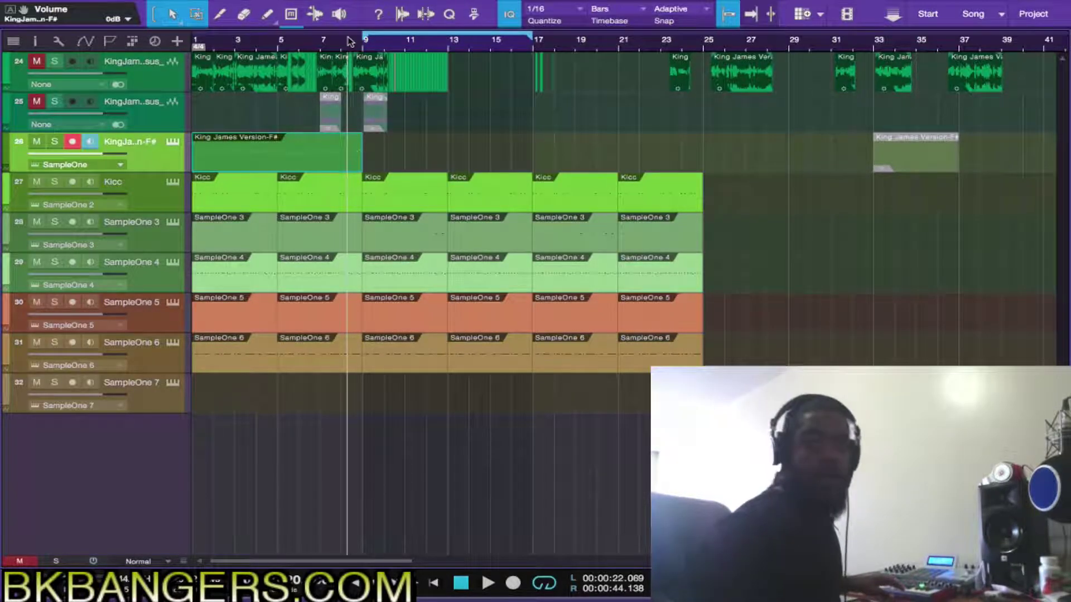
{"action": "left_click", "coordinate": [364, 40]}
- Try several chopped-sample takes on the King James Version-F# track from bar 9, discarding each one
{"action": "key", "text": "KP_Multiply"}
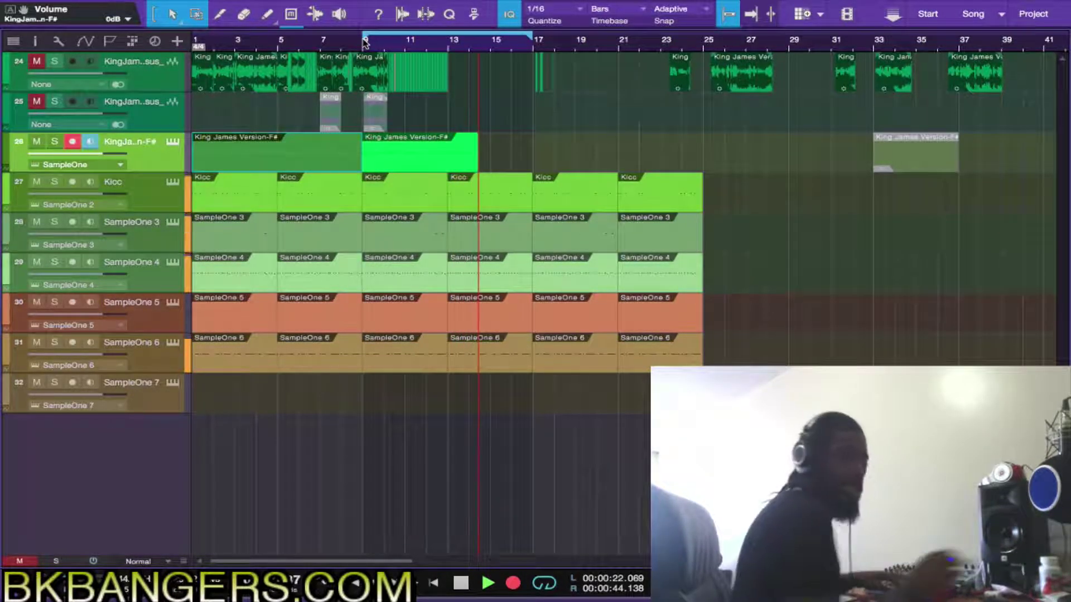
{"action": "key", "text": "space"}
{"action": "key", "text": "ctrl+z"}
{"action": "key", "text": "KP_Multiply"}
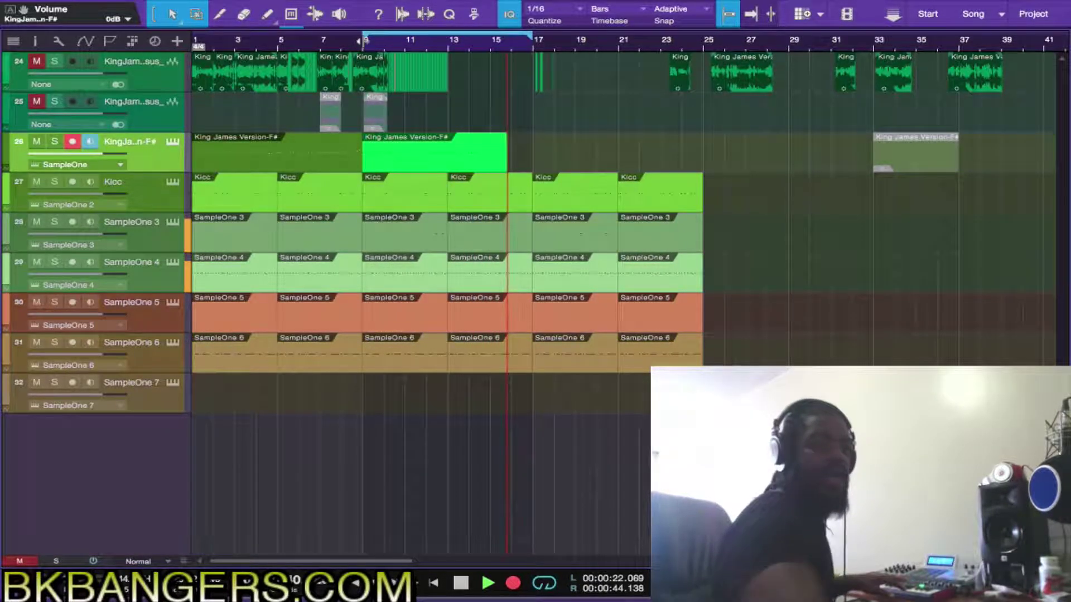
{"action": "key", "text": "space"}
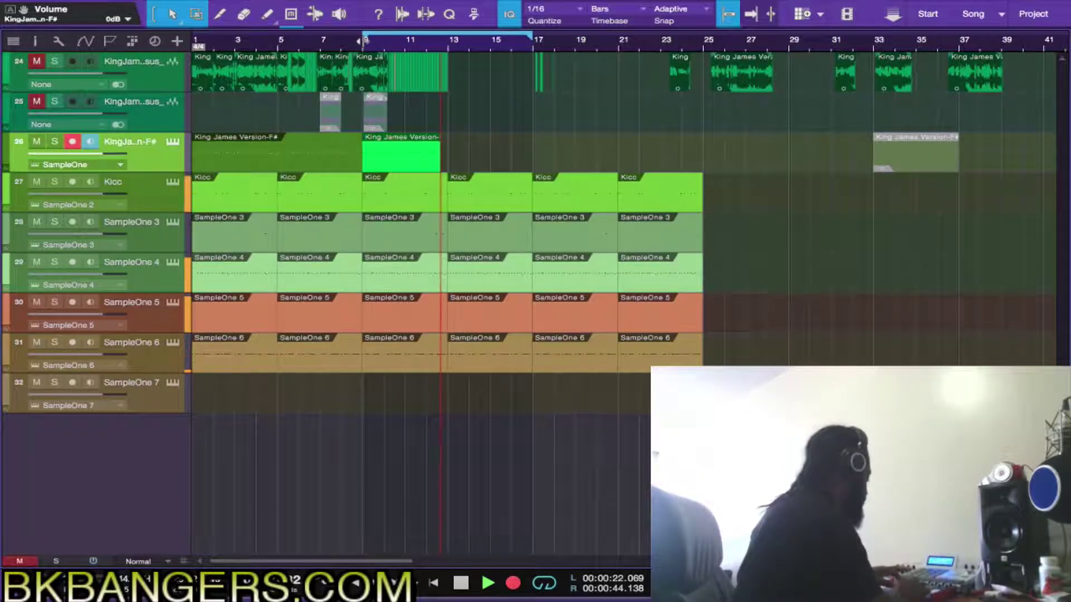
{"action": "key", "text": "space"}
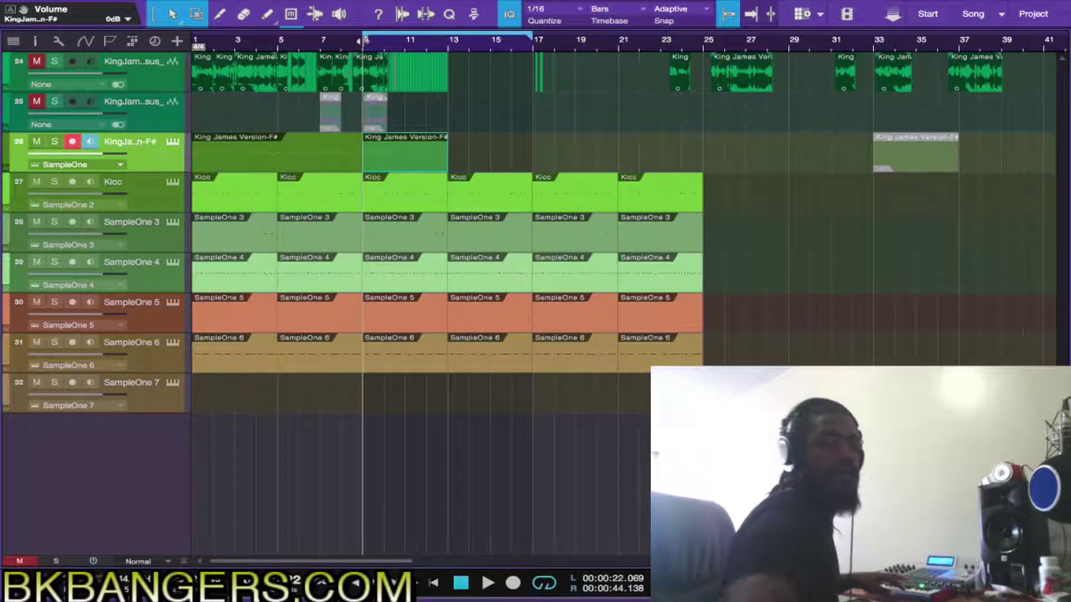
{"action": "key", "text": "ctrl+z"}
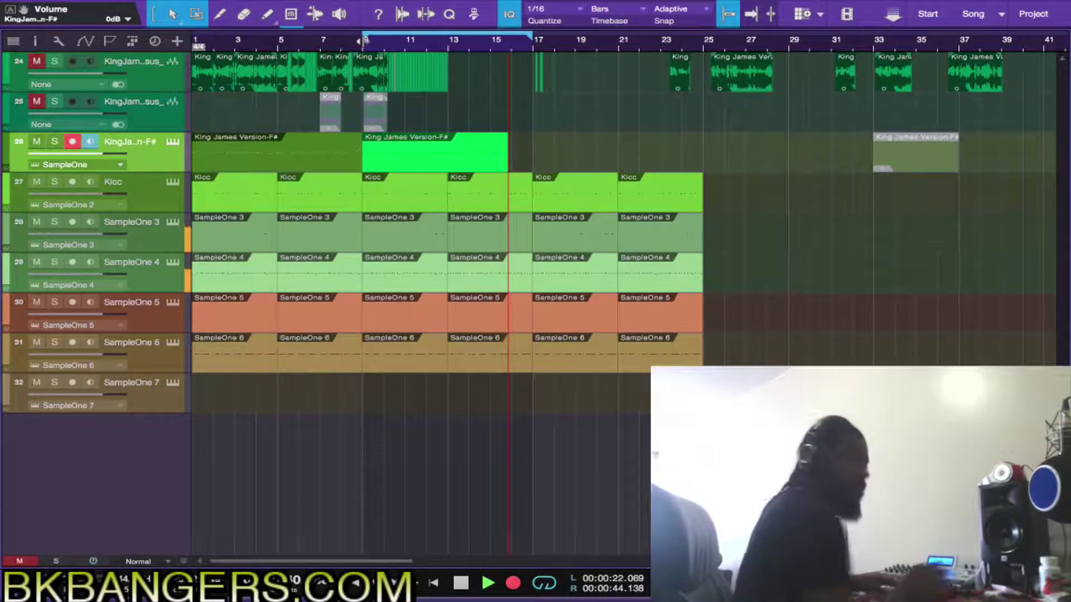
{"action": "key", "text": "space"}
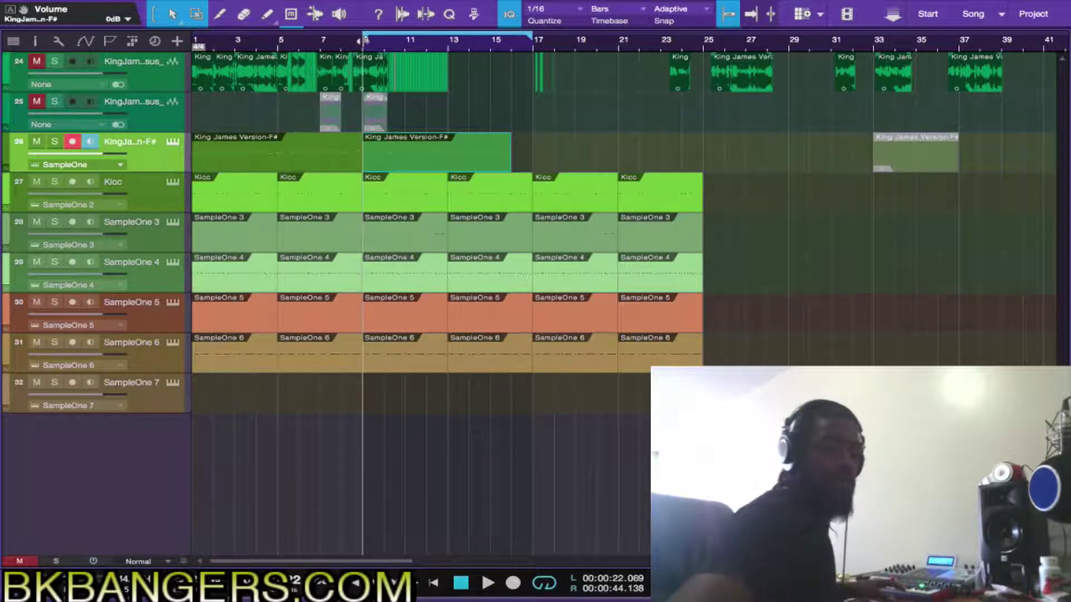
{"action": "key", "text": "Delete"}
- Record a chopped-sample part on the King James Version-F# track across bars 9 to 17 and play it back
{"action": "key", "text": "KP_Multiply"}
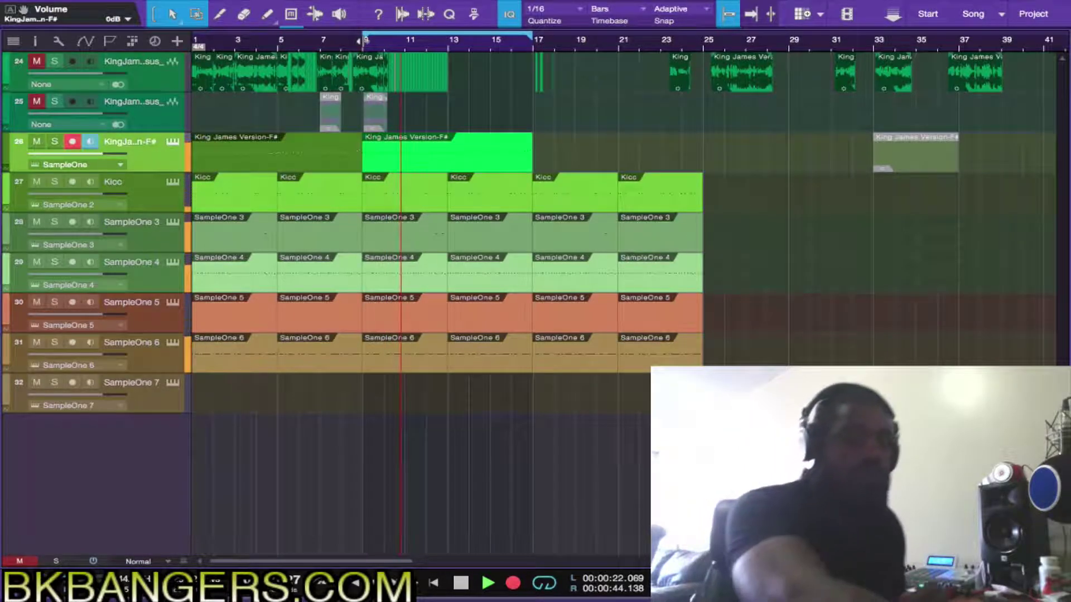
{"action": "key", "text": "KP_Multiply"}
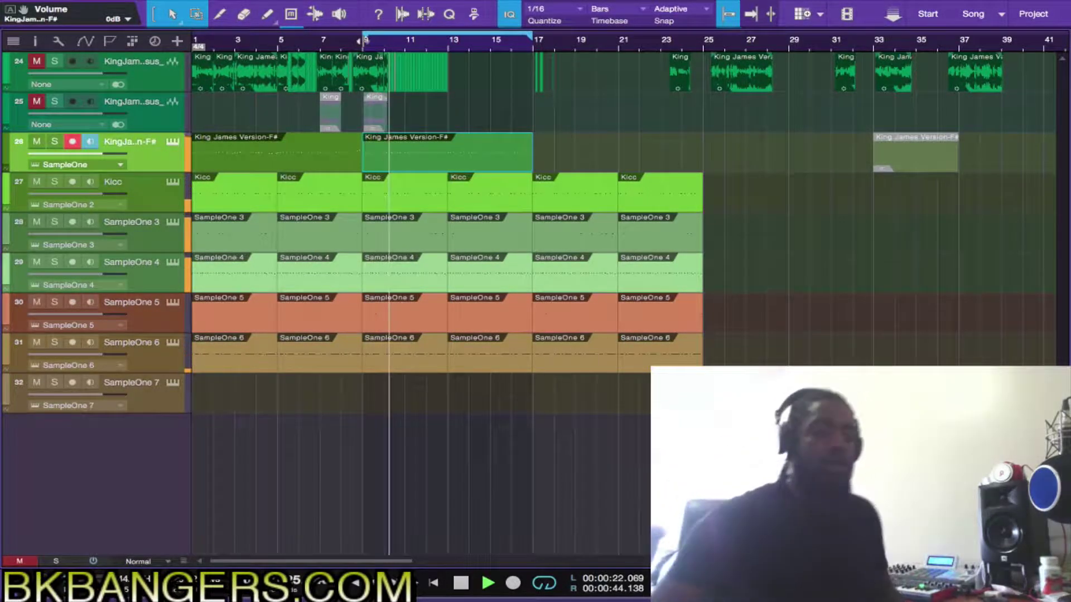
{"action": "key", "text": "space"}
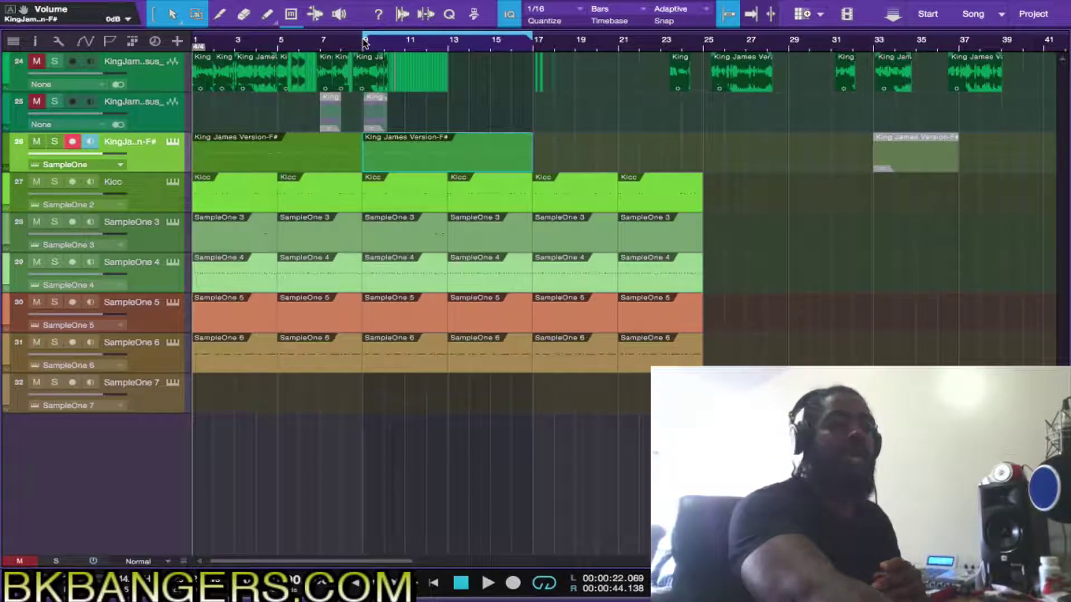
{"action": "key", "text": "space"}
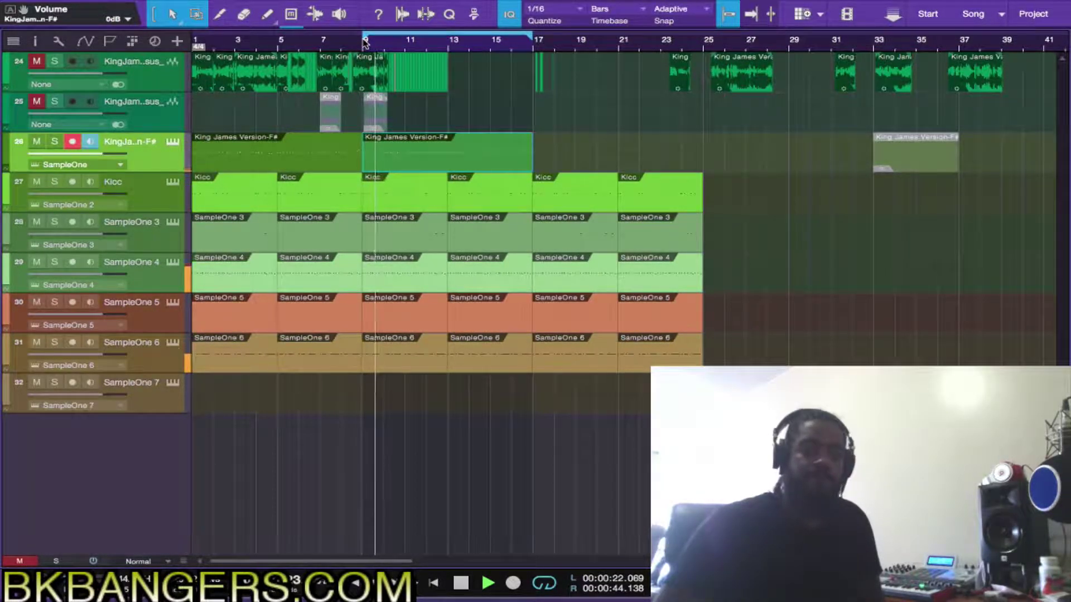
{"action": "key", "text": "space"}
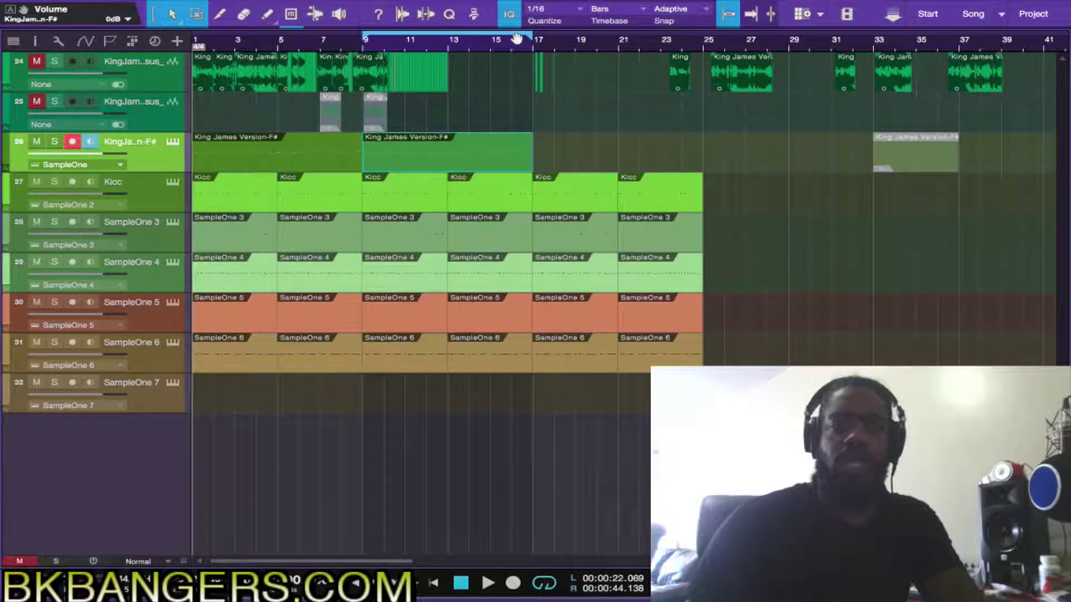
- Move the loop range to bars 17 to 25 and play the song from around bar 14 into the new section
{"action": "left_click_drag", "start_coordinate": [599, 32], "coordinate": [684, 34]}
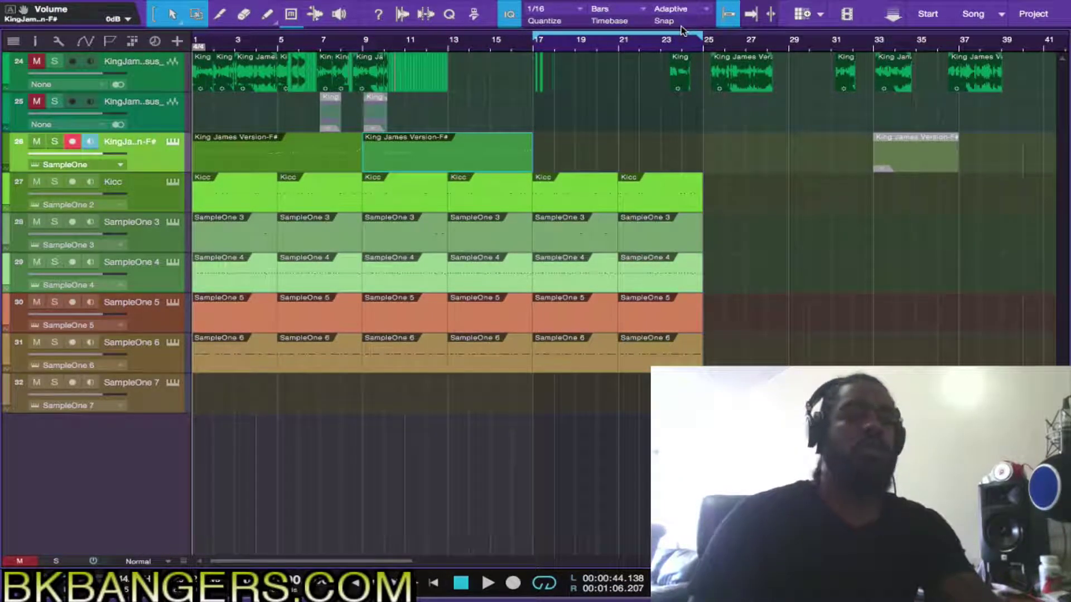
{"action": "left_click", "coordinate": [537, 38]}
{"action": "left_click", "coordinate": [487, 44]}
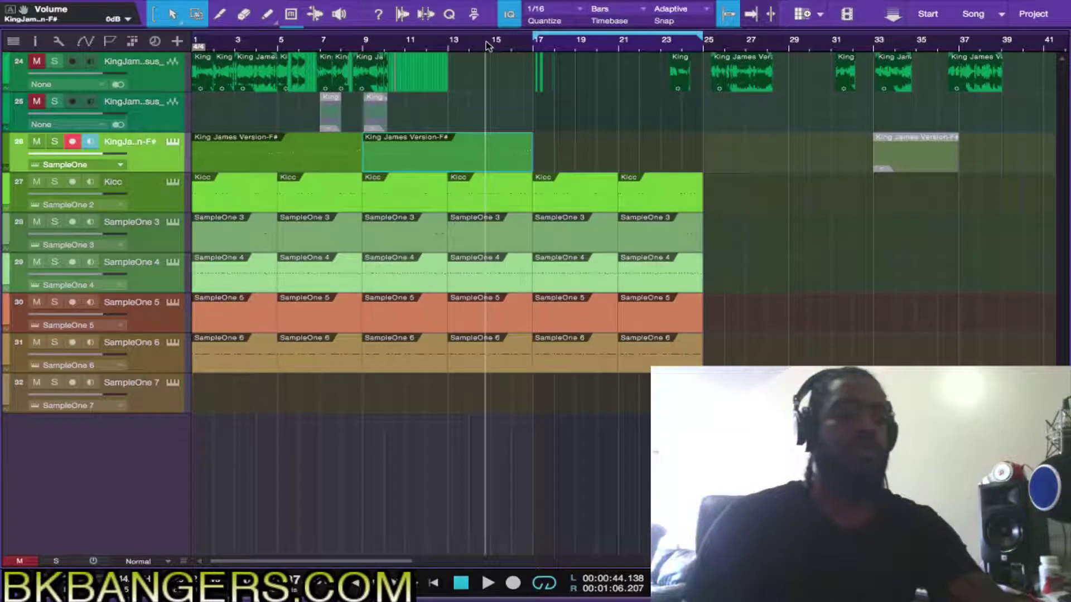
{"action": "key", "text": "space"}
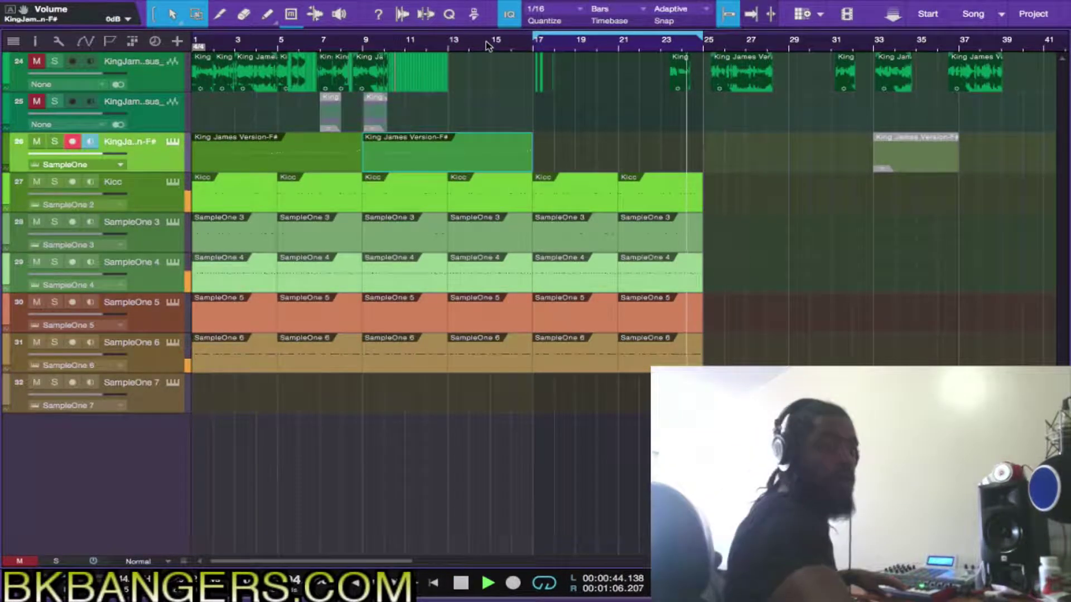
{"action": "key", "text": "space"}
{"action": "left_click", "coordinate": [485, 44]}
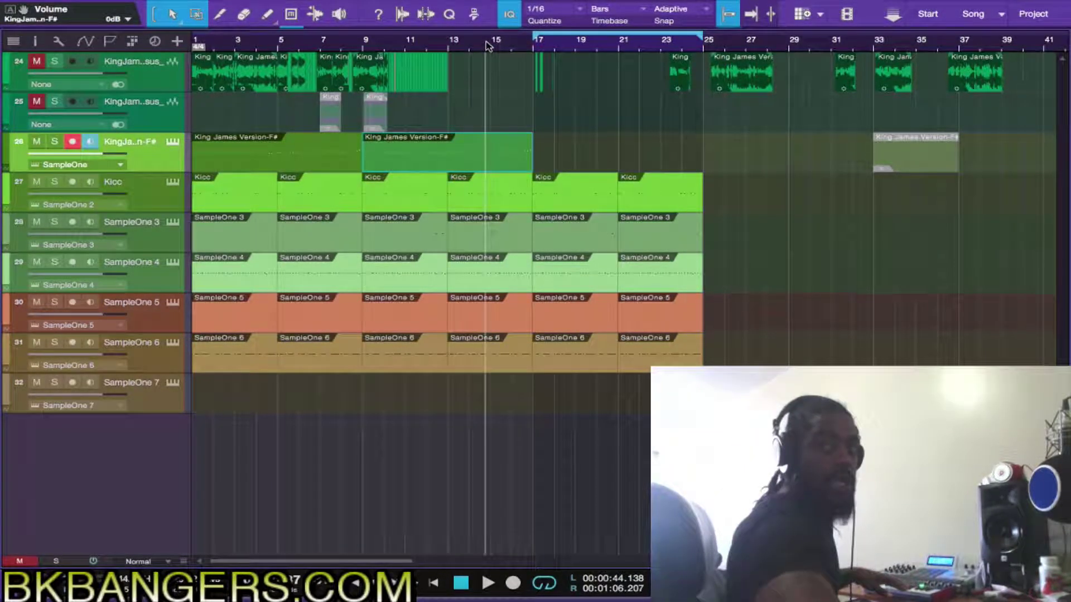
- Try short chopped-sample takes on the King James Version-F# track from bar 17, discarding them
{"action": "left_click", "coordinate": [537, 39]}
{"action": "left_click", "coordinate": [533, 39]}
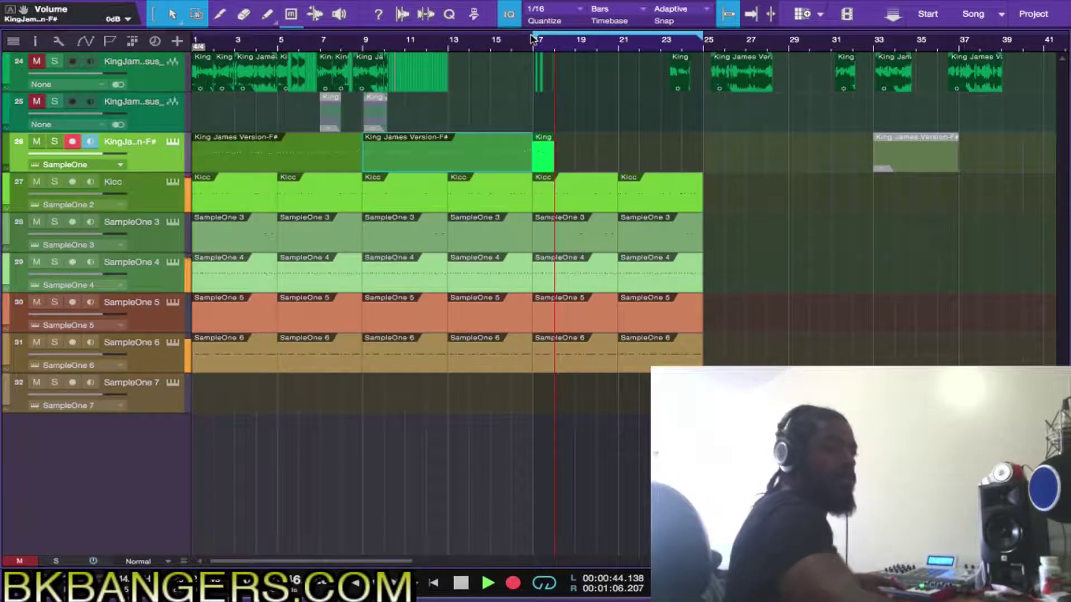
{"action": "key", "text": "space"}
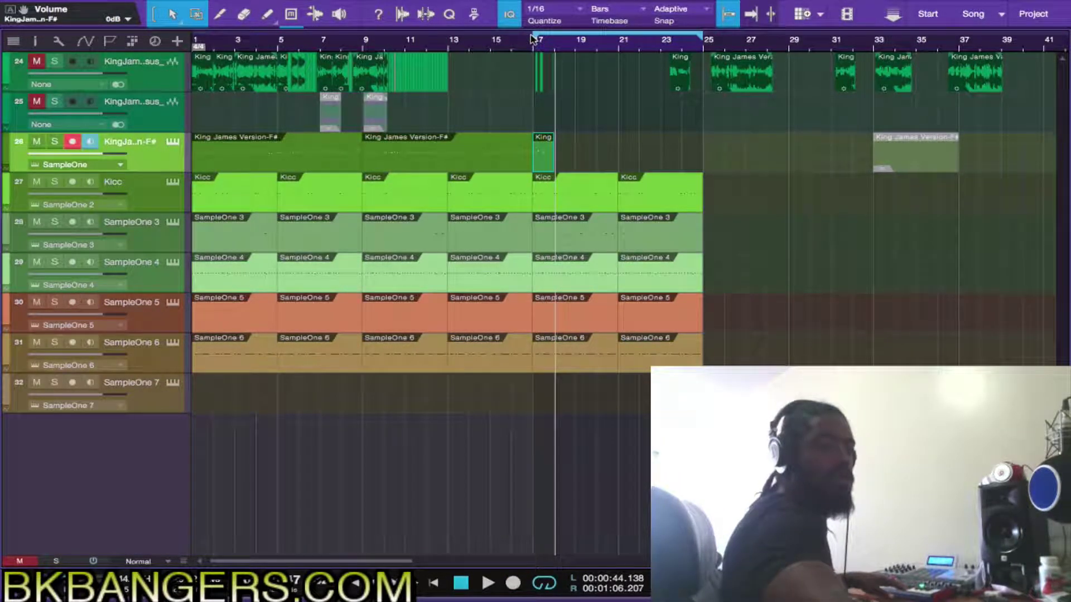
{"action": "left_click", "coordinate": [532, 38]}
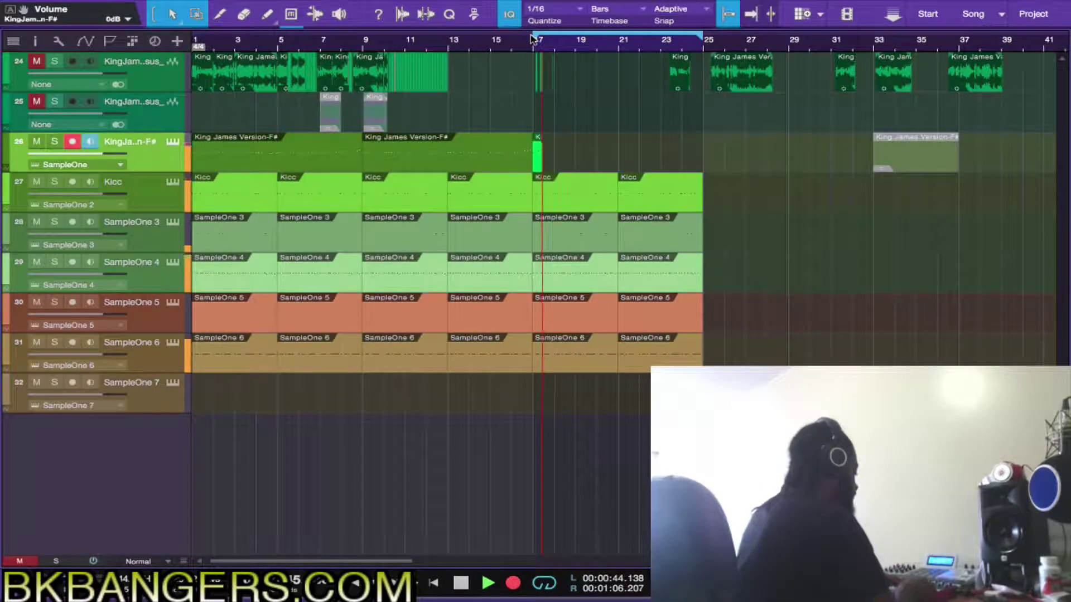
{"action": "key", "text": "space"}
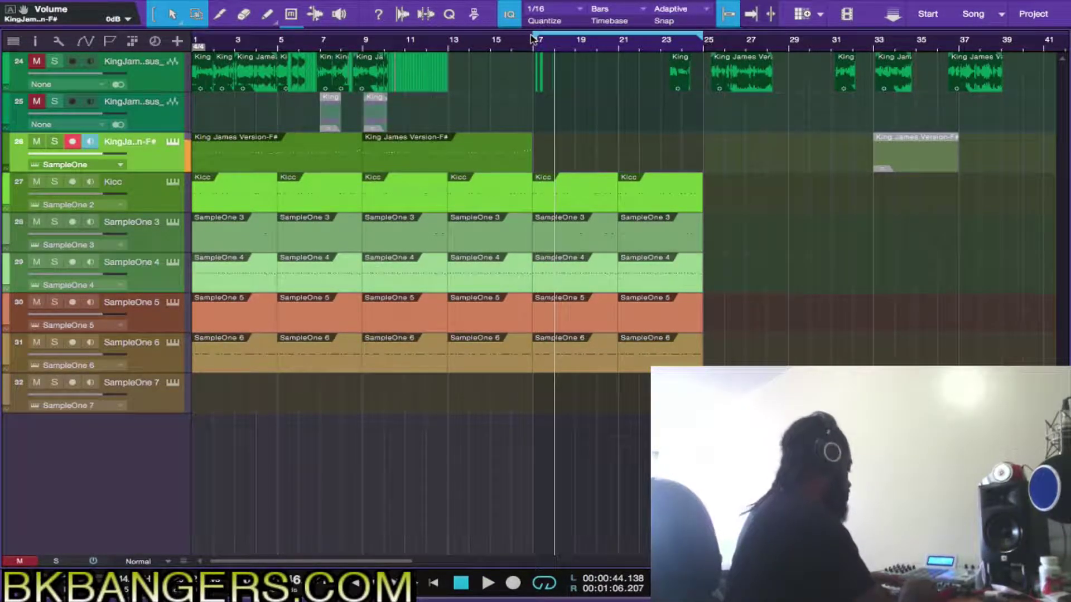
- Record a chopped-sample part on the King James Version-F# track across bars 17 to 25 and review its notes during playback
{"action": "left_click", "coordinate": [532, 37]}
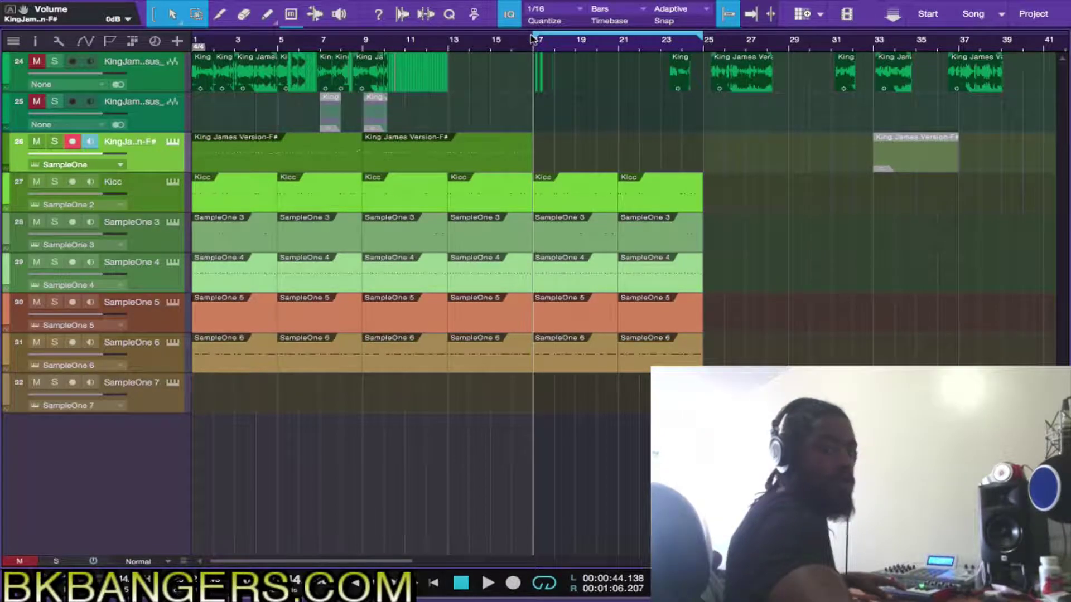
{"action": "key", "text": "KP_Multiply"}
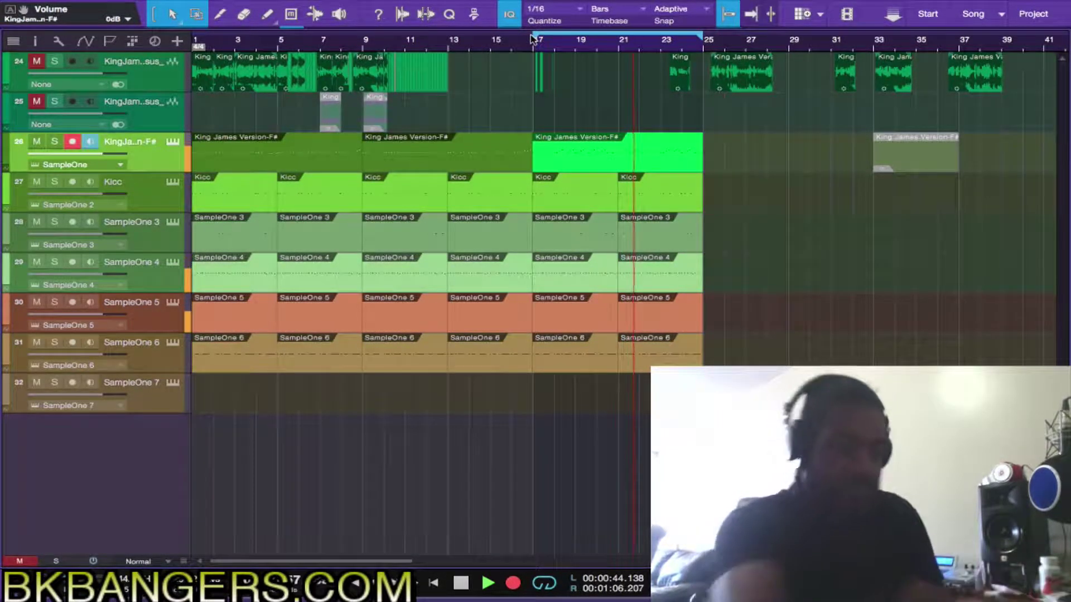
{"action": "key", "text": "KP_Multiply"}
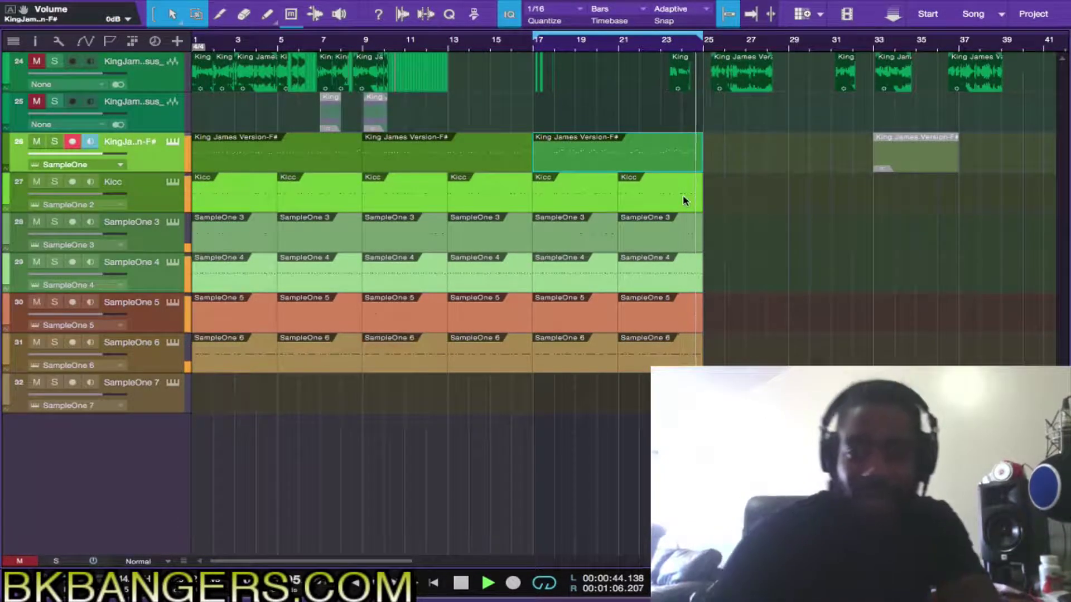
{"action": "double_click", "coordinate": [657, 159]}
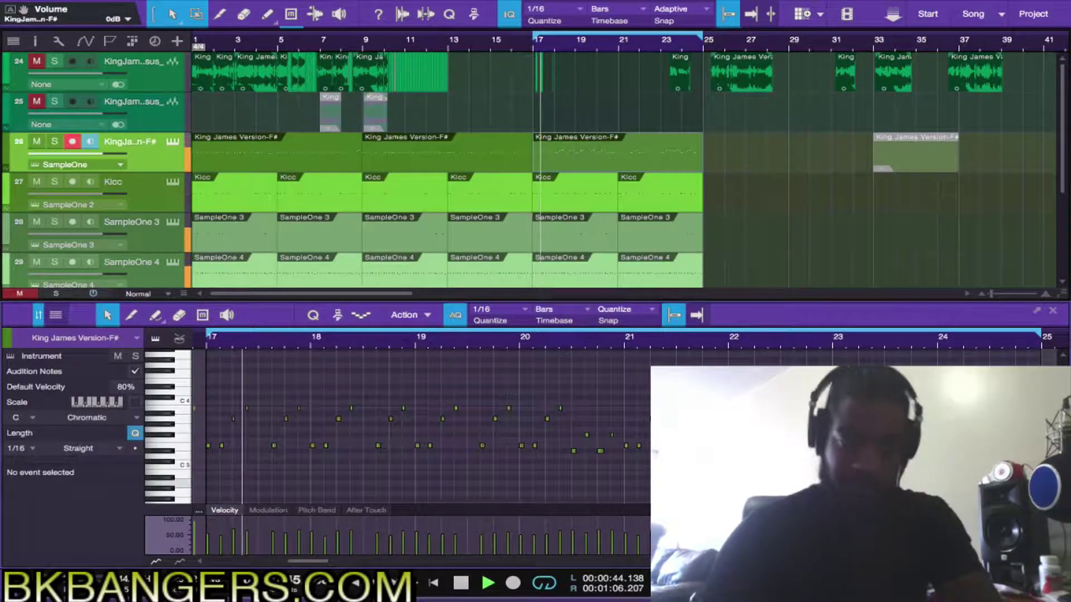
{"action": "left_click", "coordinate": [1053, 310]}
{"action": "key", "text": "space"}
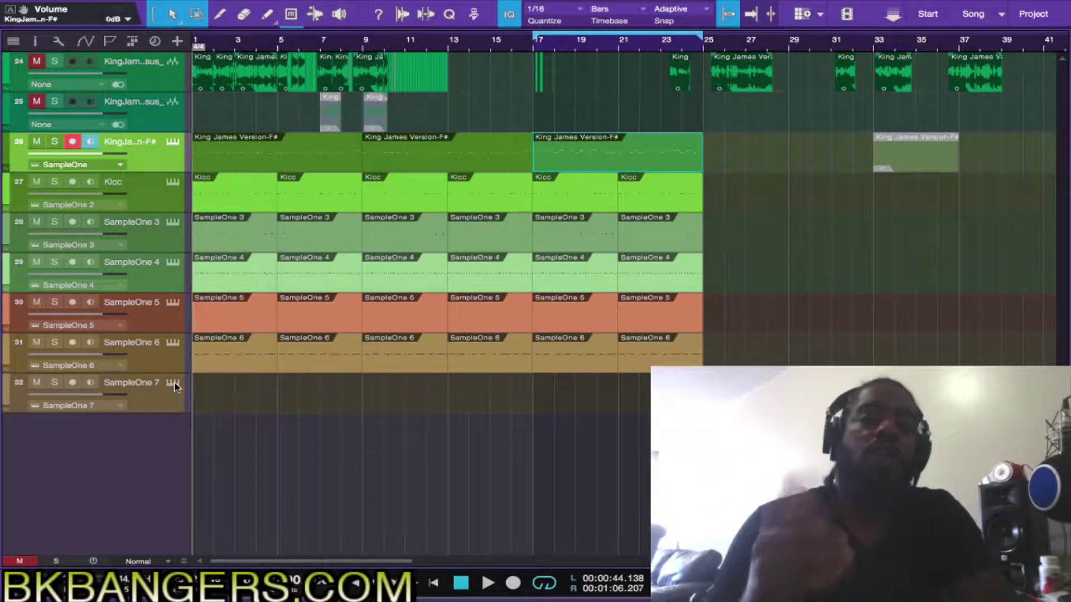
- Load the Inferno Kicc$ preset into the SampleOne 7 instrument and switch its sample to Bellmont 808 (Key-F)
{"action": "key", "text": "space"}
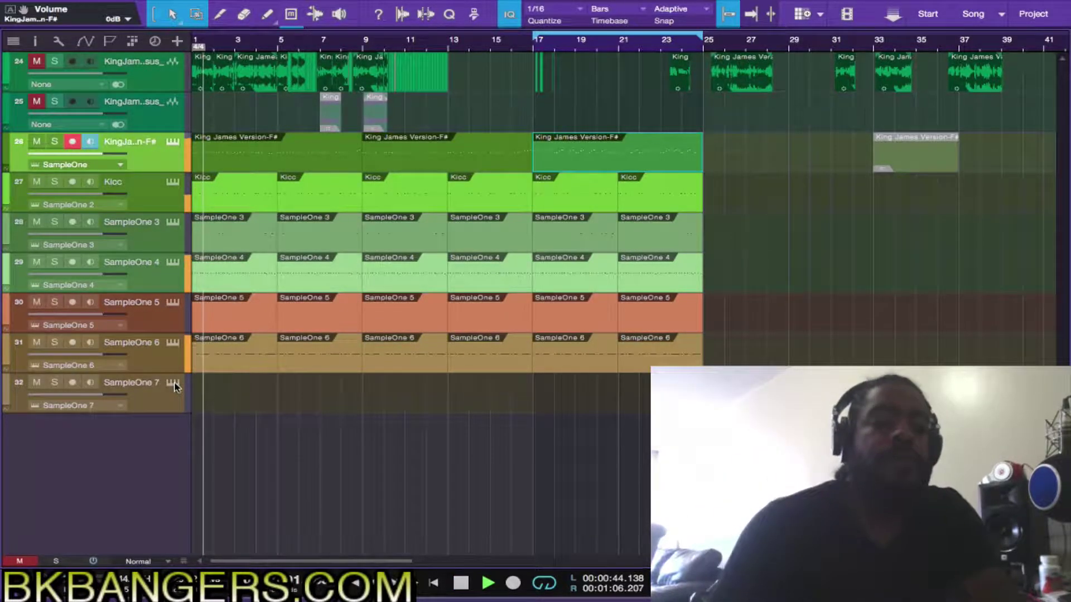
{"action": "left_click", "coordinate": [173, 383]}
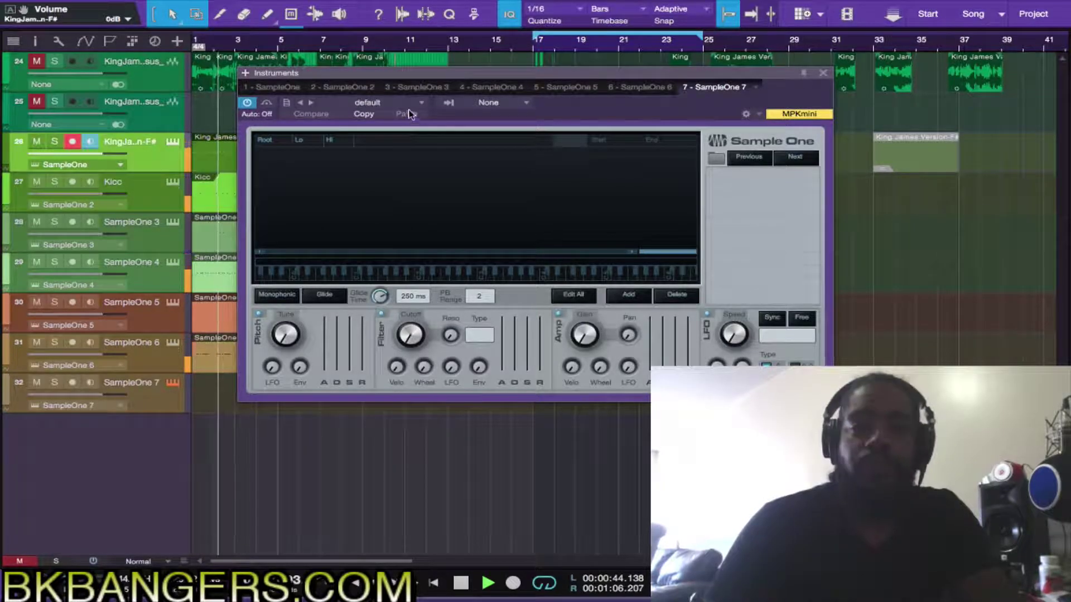
{"action": "left_click", "coordinate": [391, 103]}
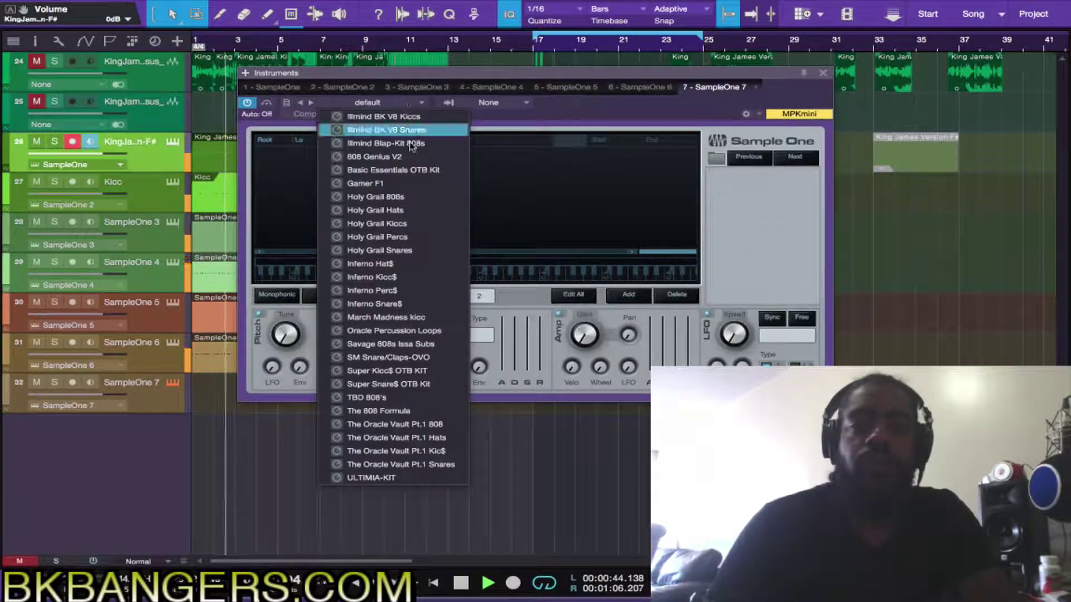
{"action": "left_click", "coordinate": [428, 277]}
{"action": "left_click", "coordinate": [732, 181]}
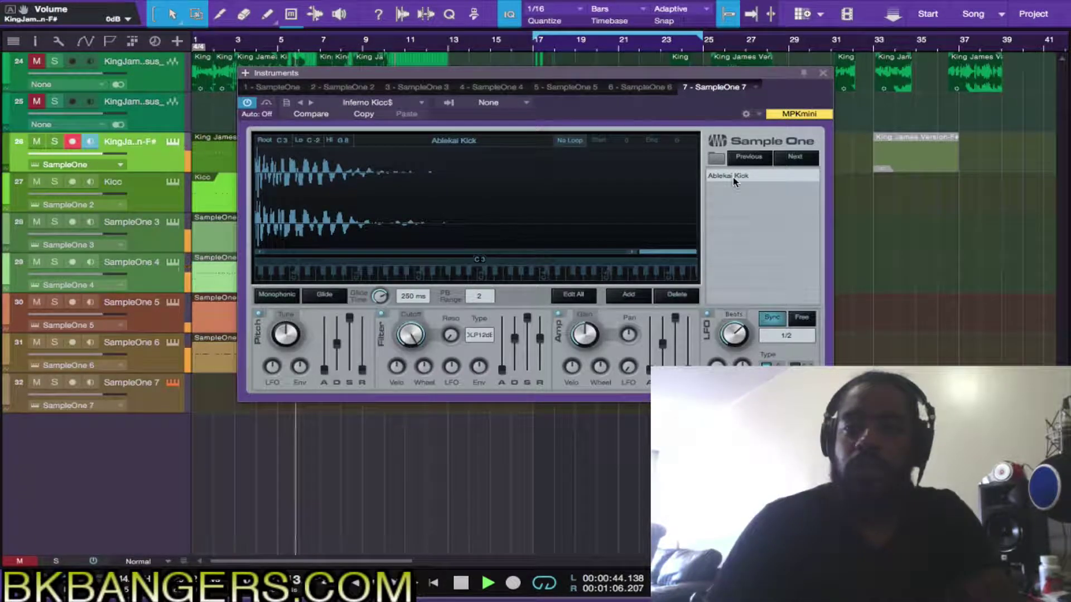
{"action": "left_click", "coordinate": [795, 158]}
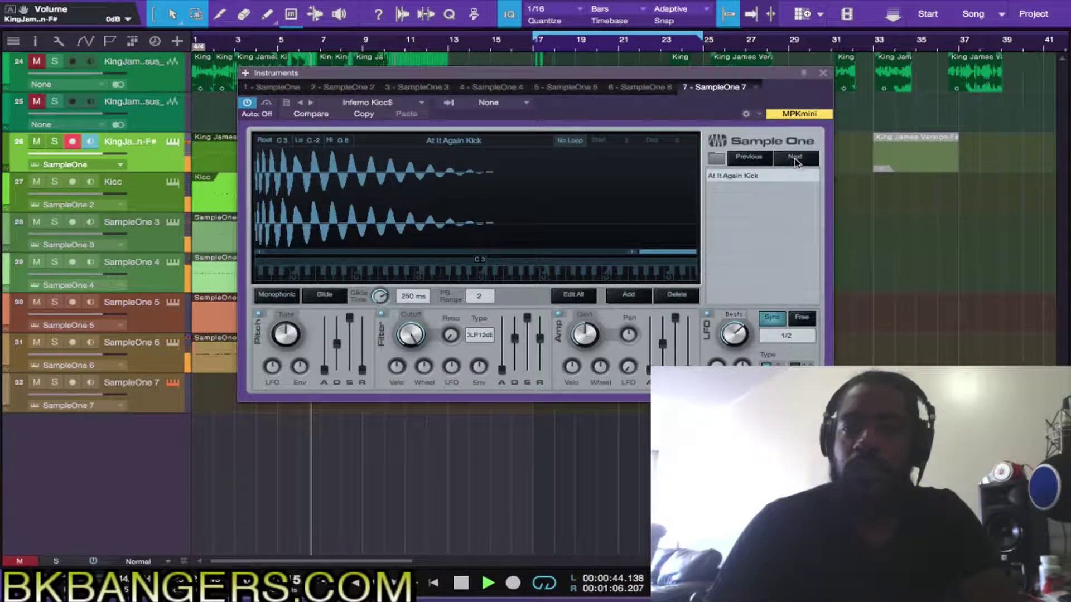
{"action": "left_click", "coordinate": [795, 158]}
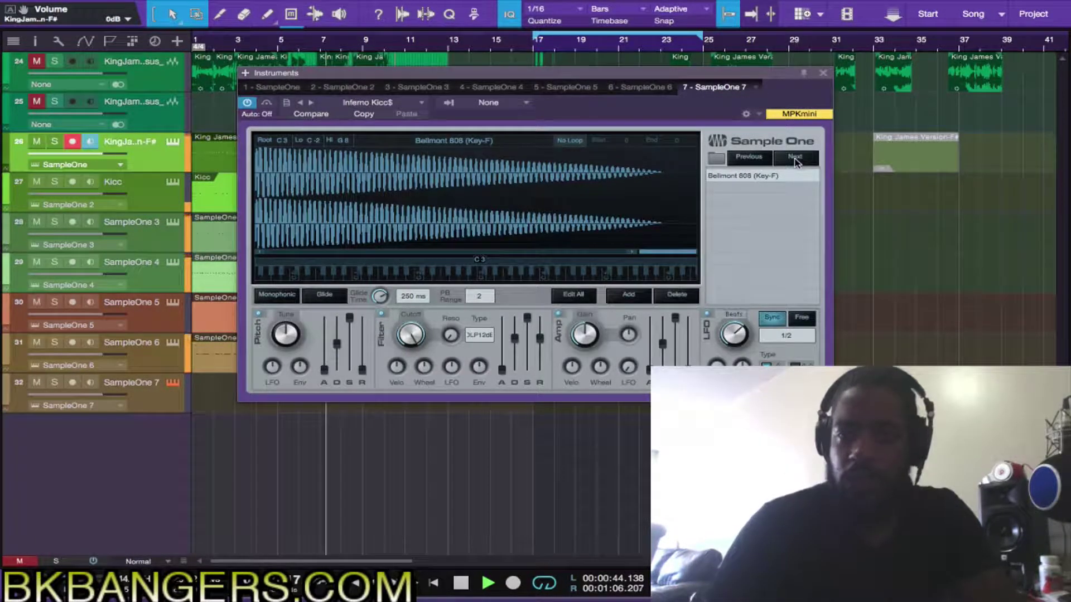
- Make the SampleOne 7 808 monophonic with Edit All enabled, arm its track and set the sample's root note to F1
{"action": "left_click", "coordinate": [574, 295]}
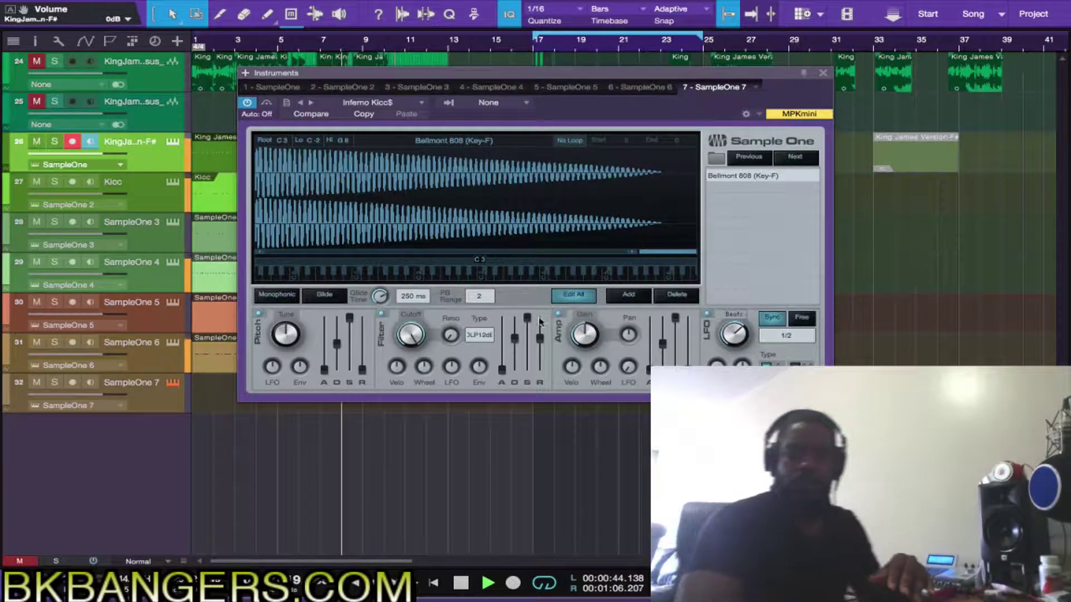
{"action": "left_click", "coordinate": [277, 295]}
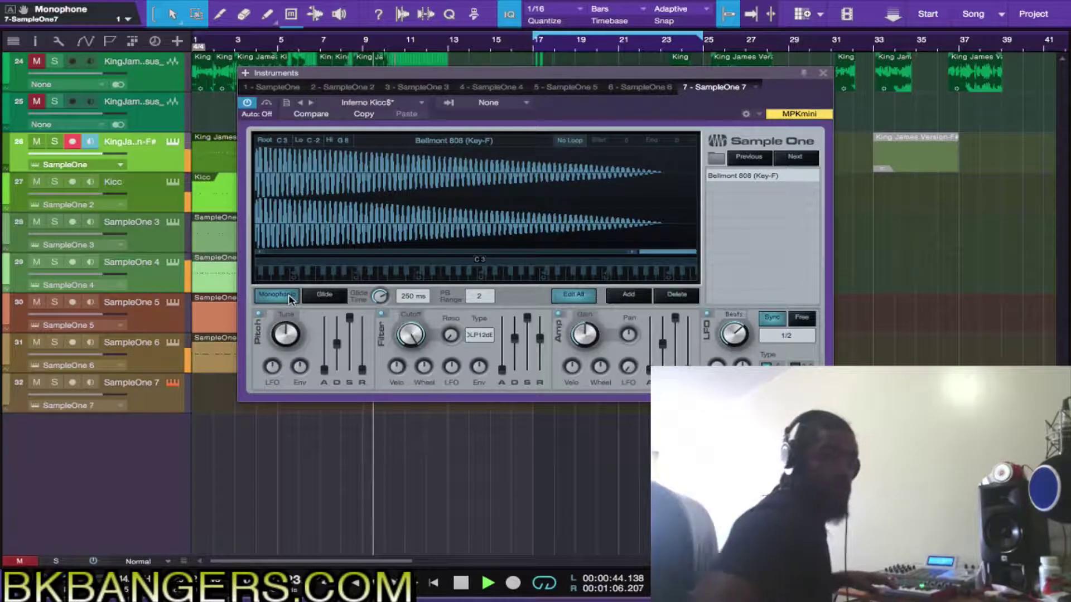
{"action": "left_click", "coordinate": [170, 395]}
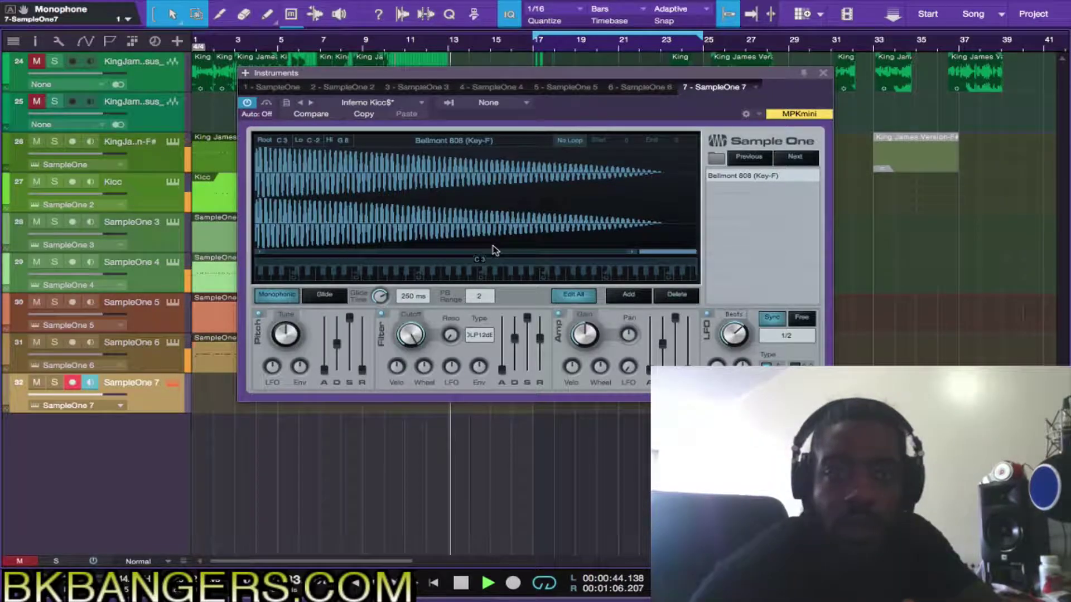
{"action": "left_click_drag", "start_coordinate": [480, 260], "coordinate": [377, 260]}
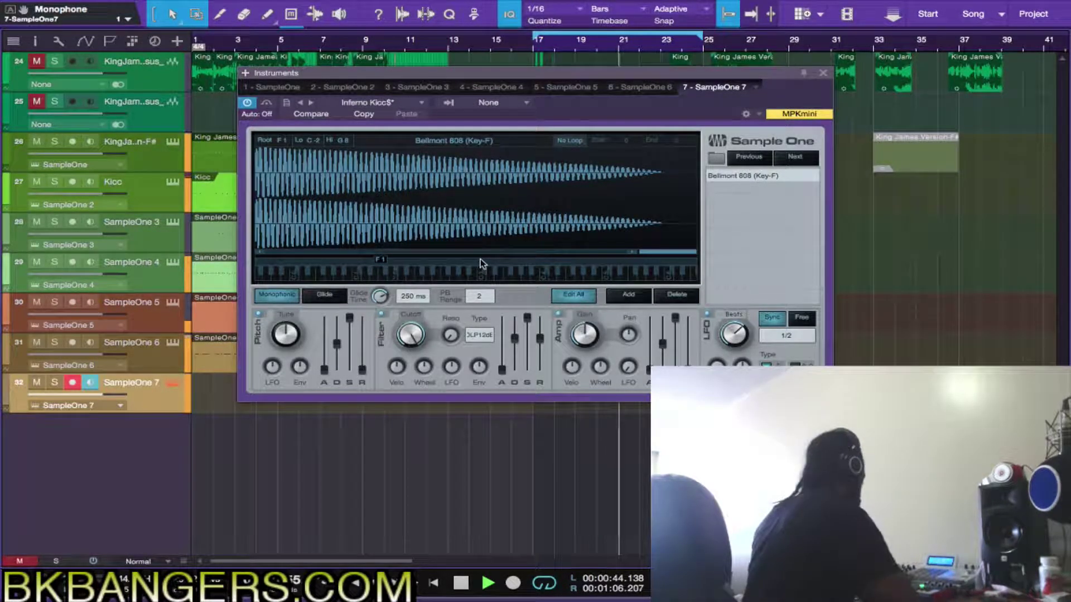
{"action": "left_click", "coordinate": [822, 73]}
- Record an 808 bass part on the SampleOne 7 track across bars 17 to 25
{"action": "key", "text": "space"}
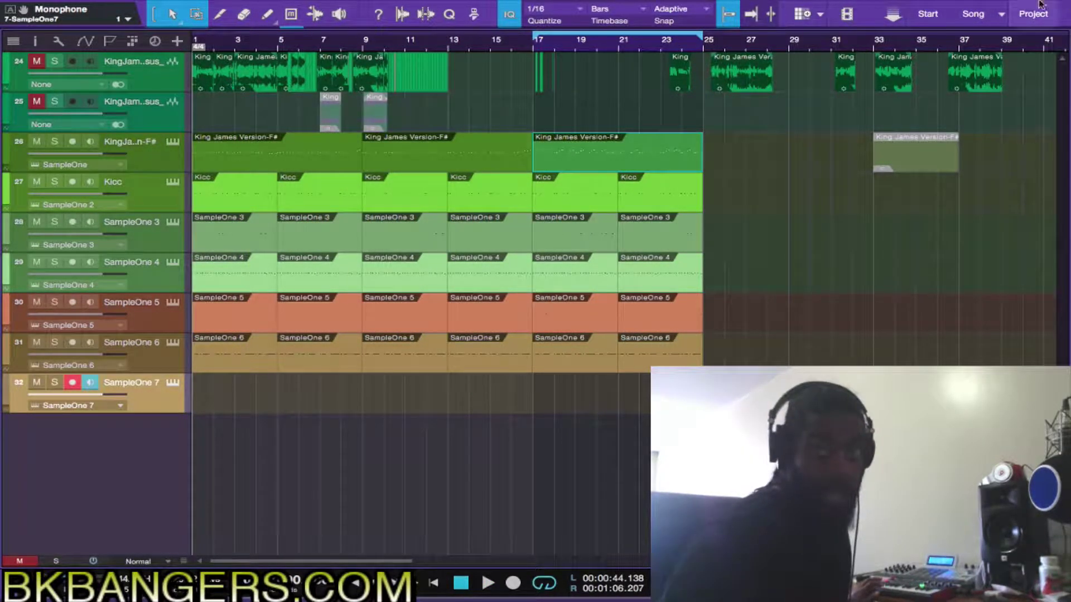
{"action": "left_click", "coordinate": [534, 37]}
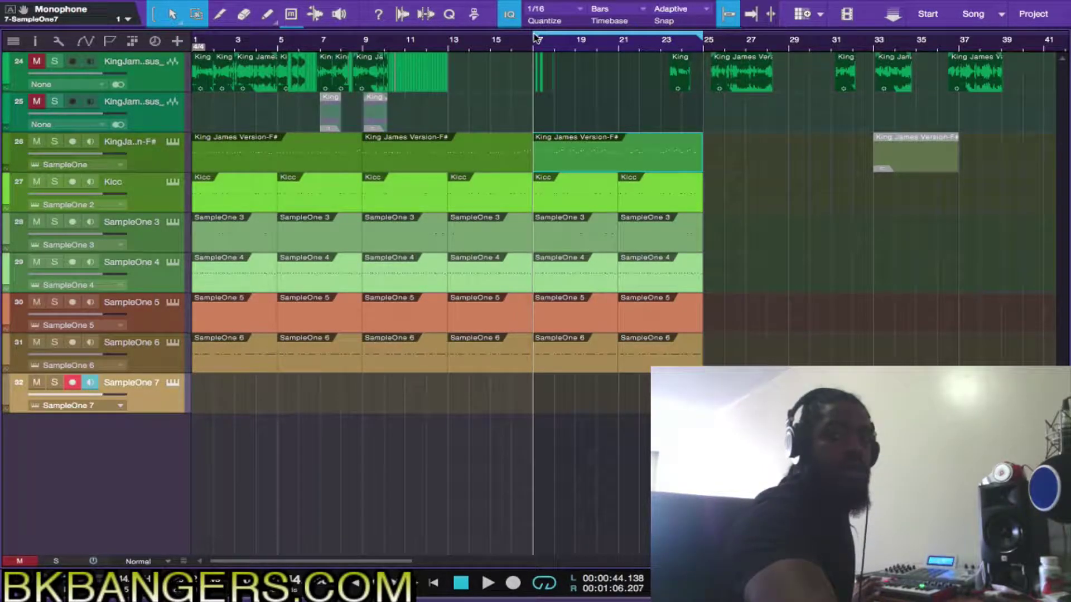
{"action": "key", "text": "KP_Multiply"}
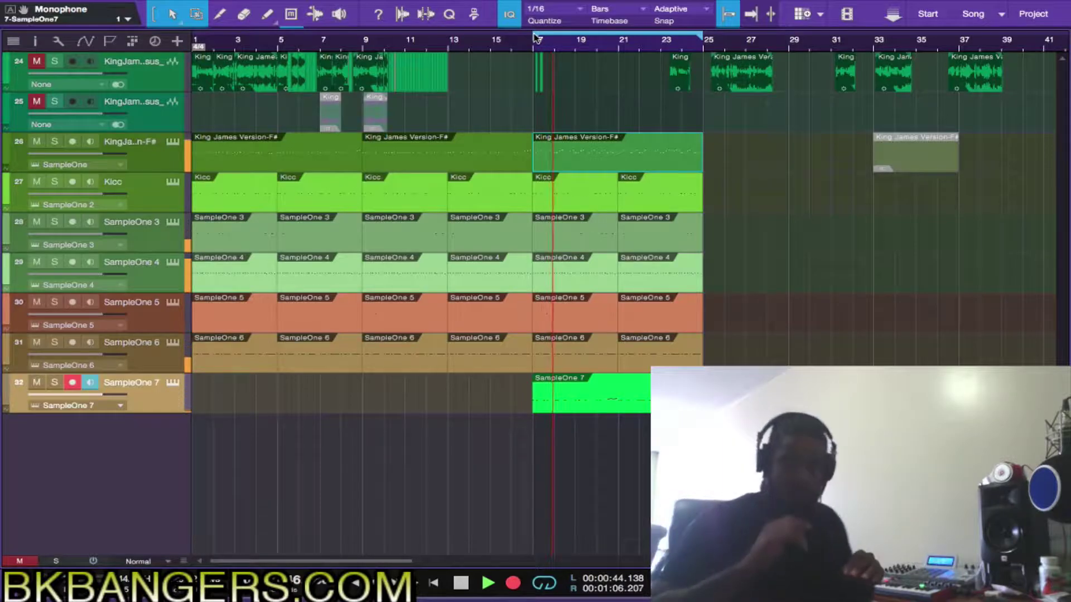
{"action": "key", "text": "KP_Multiply"}
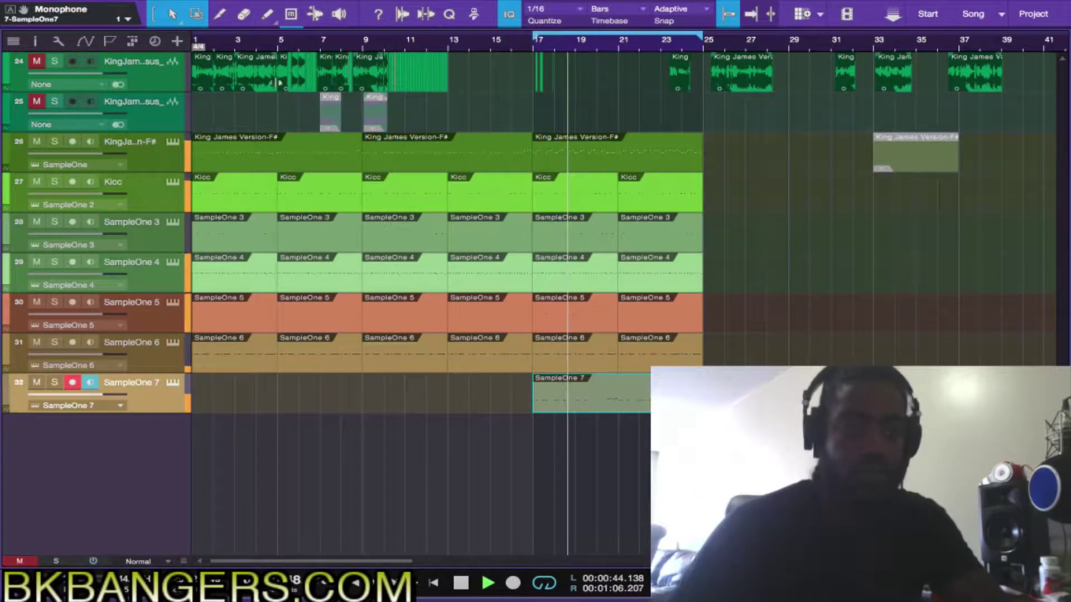
- Adjust the amp envelope release of the SampleOne 7 808 while the new part plays back
{"action": "left_click", "coordinate": [173, 384]}
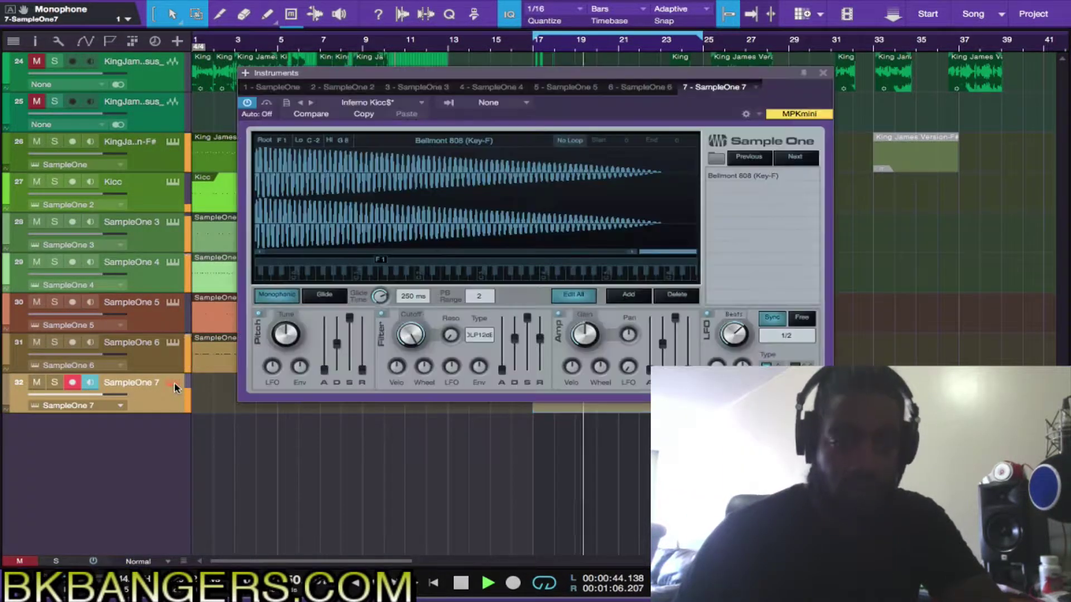
{"action": "left_click_drag", "start_coordinate": [688, 370], "coordinate": [697, 214]}
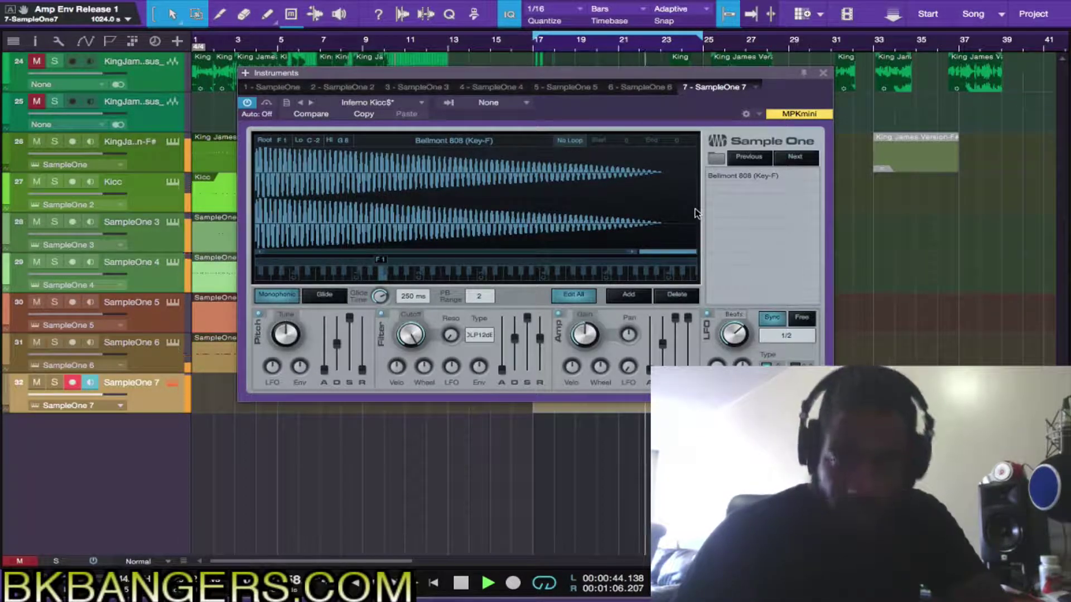
{"action": "left_click", "coordinate": [824, 72]}
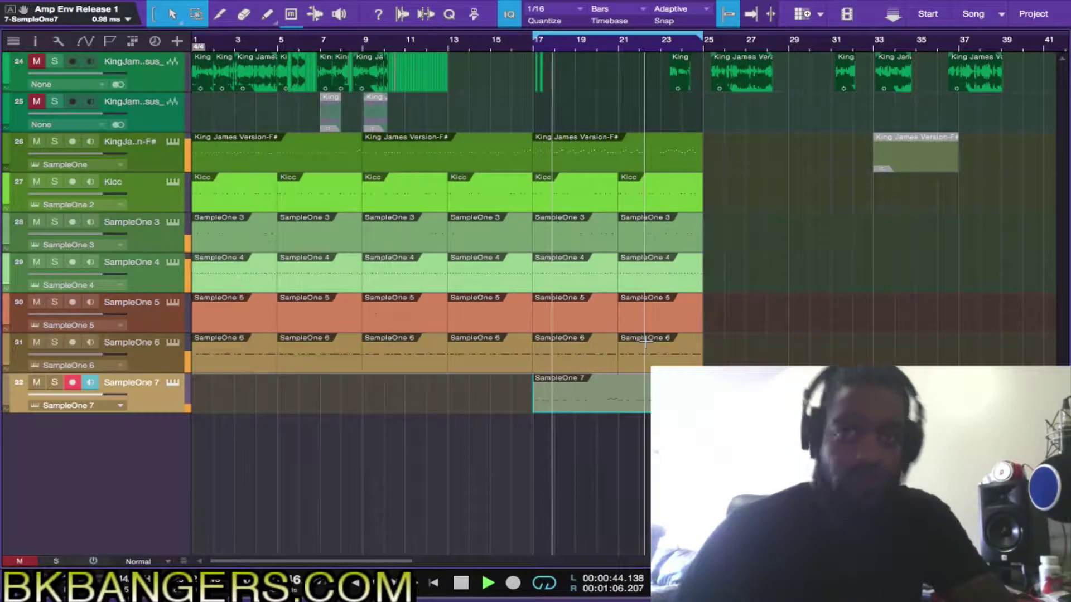
{"action": "key", "text": "space"}
- Move the loop range to bars 1 to 9, return to the song start and save the song
{"action": "left_click_drag", "start_coordinate": [551, 39], "coordinate": [178, 78]}
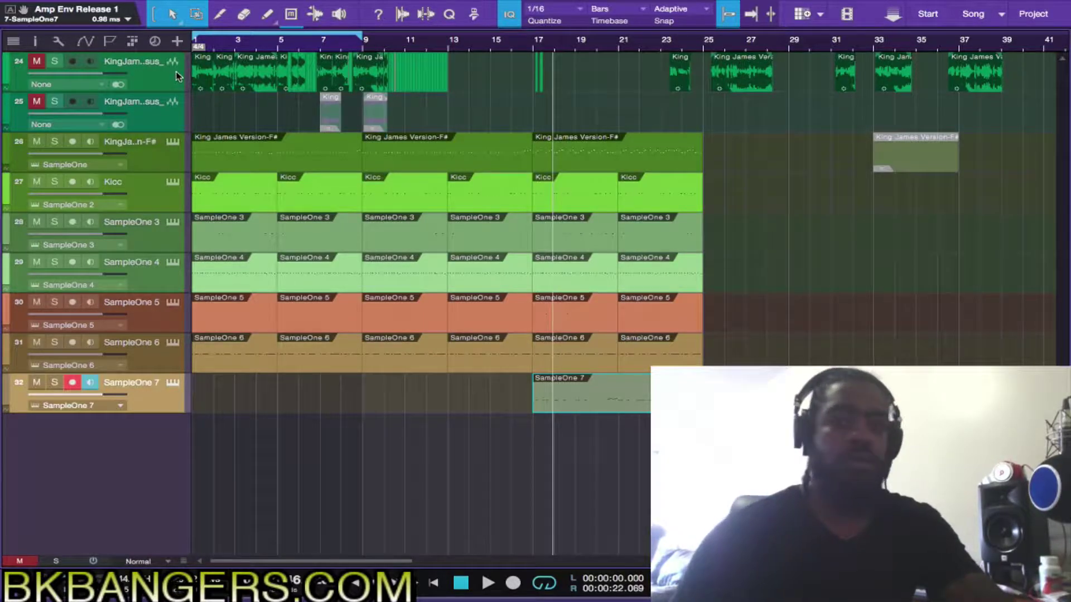
{"action": "key", "text": "comma"}
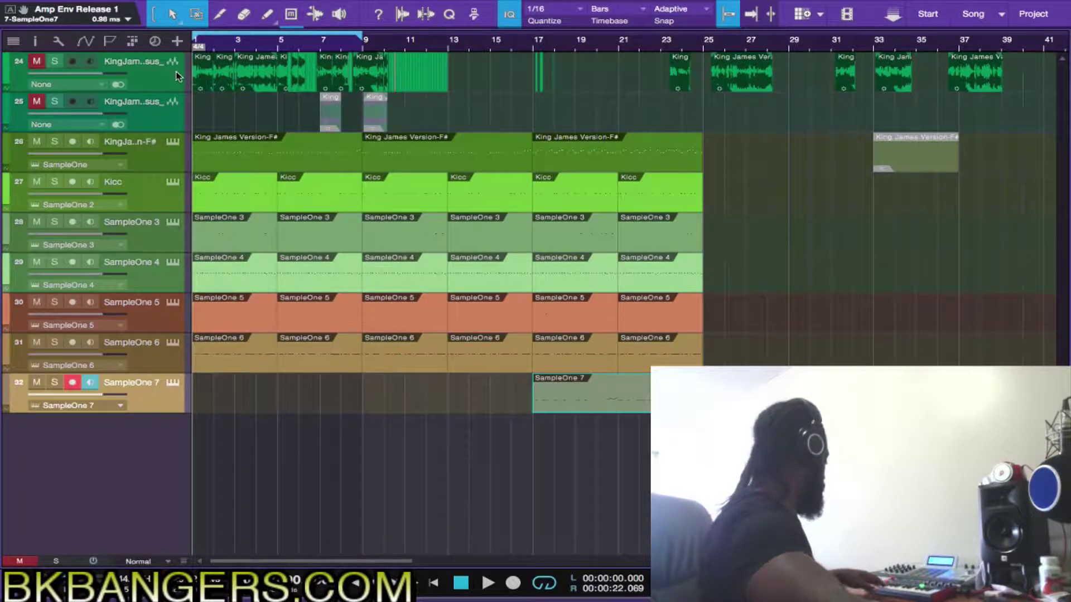
{"action": "key", "text": "super+s"}
- Record an 808 bass part on the SampleOne 7 track across bars 1 to 9, discarding the first take
{"action": "key", "text": "space"}
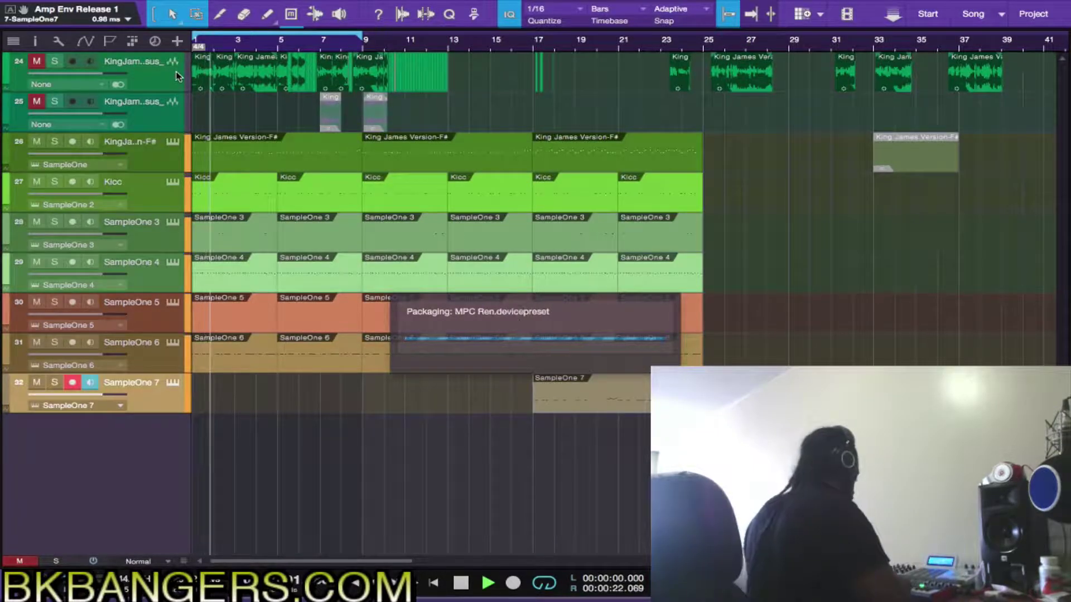
{"action": "key", "text": "space"}
{"action": "key", "text": "KP_Multiply"}
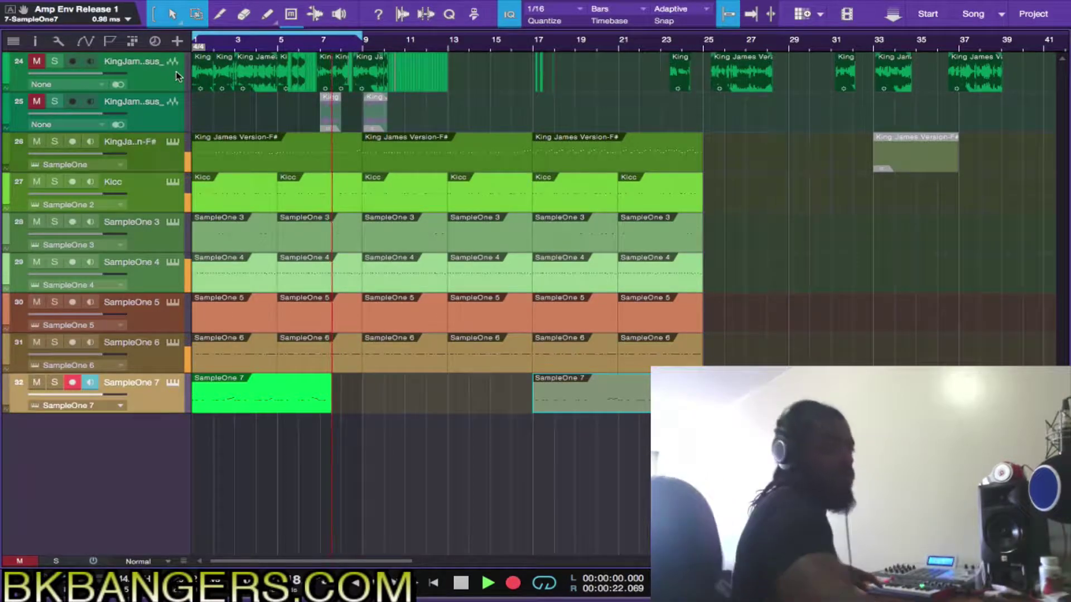
{"action": "key", "text": "space"}
{"action": "key", "text": "Delete"}
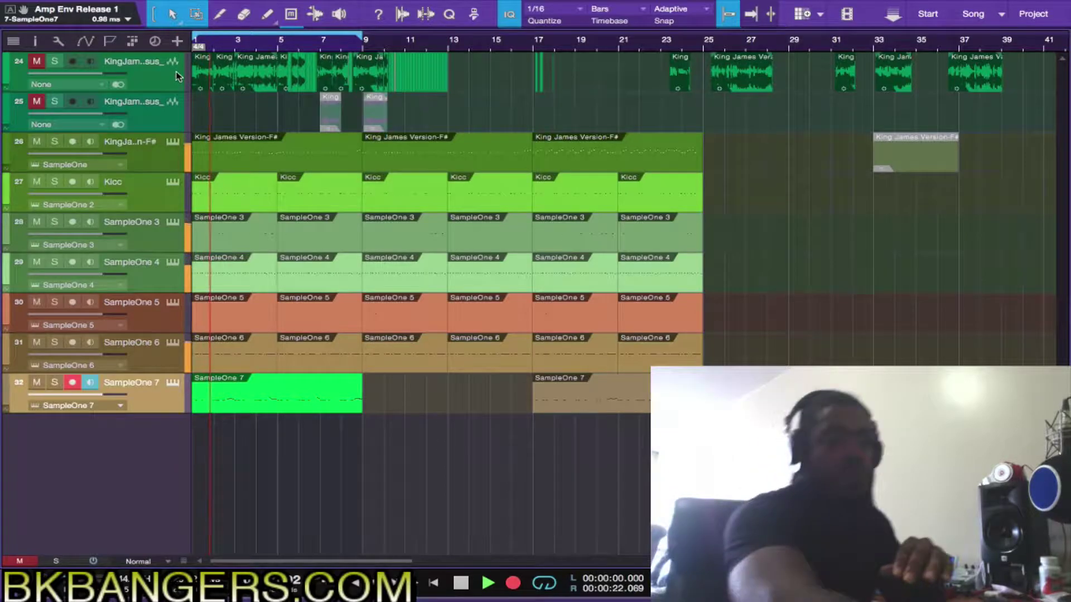
{"action": "key", "text": "space"}
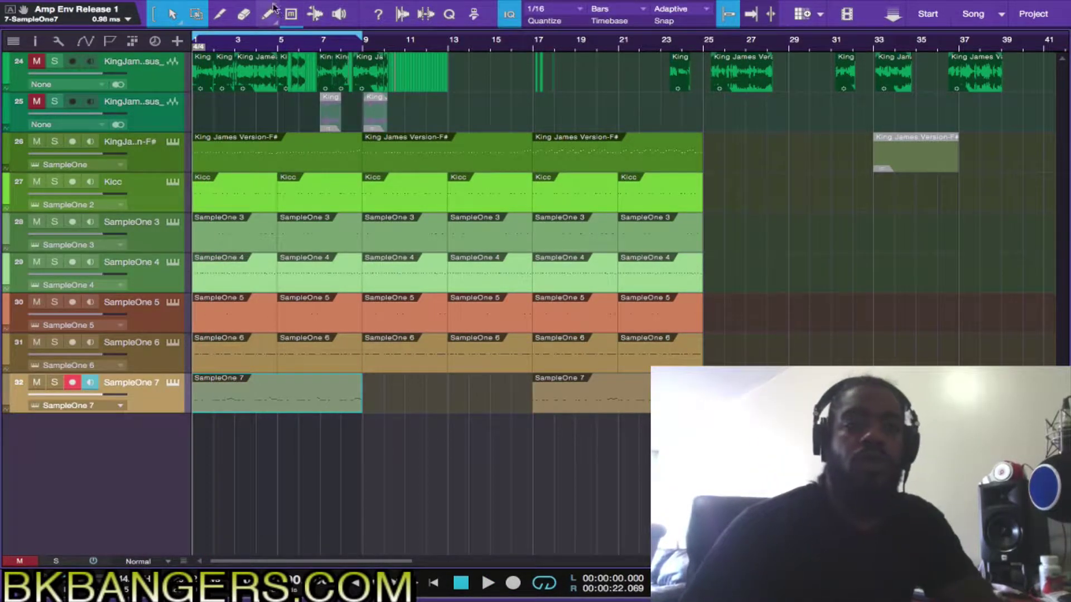
- Move the loop range to bars 9 to 17 and record an 808 bass part there on the SampleOne 7 track
{"action": "left_click_drag", "start_coordinate": [341, 40], "coordinate": [515, 54]}
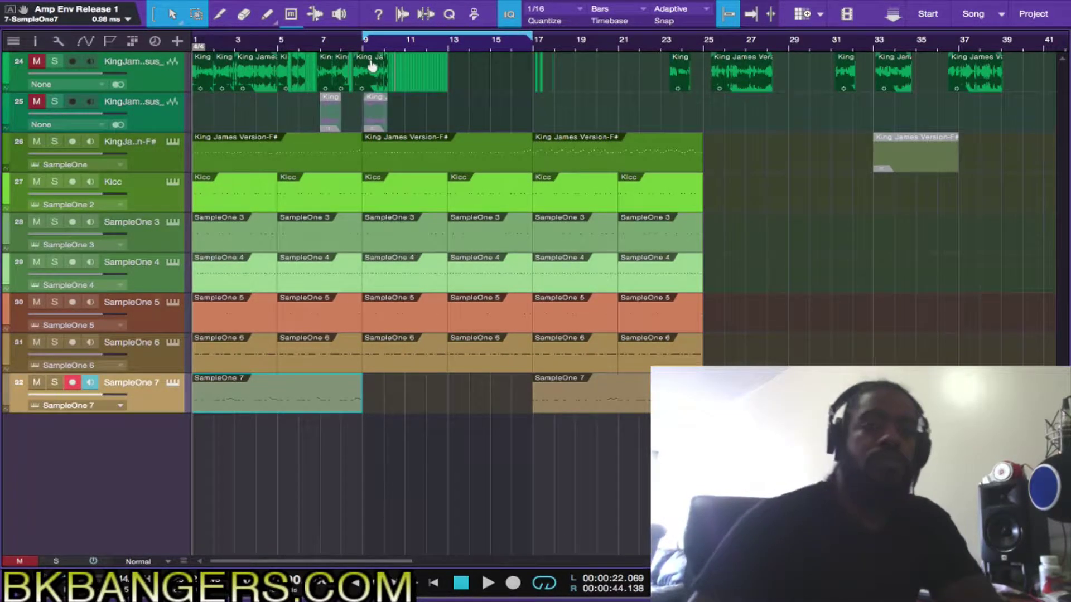
{"action": "left_click", "coordinate": [365, 39]}
{"action": "left_click", "coordinate": [360, 41]}
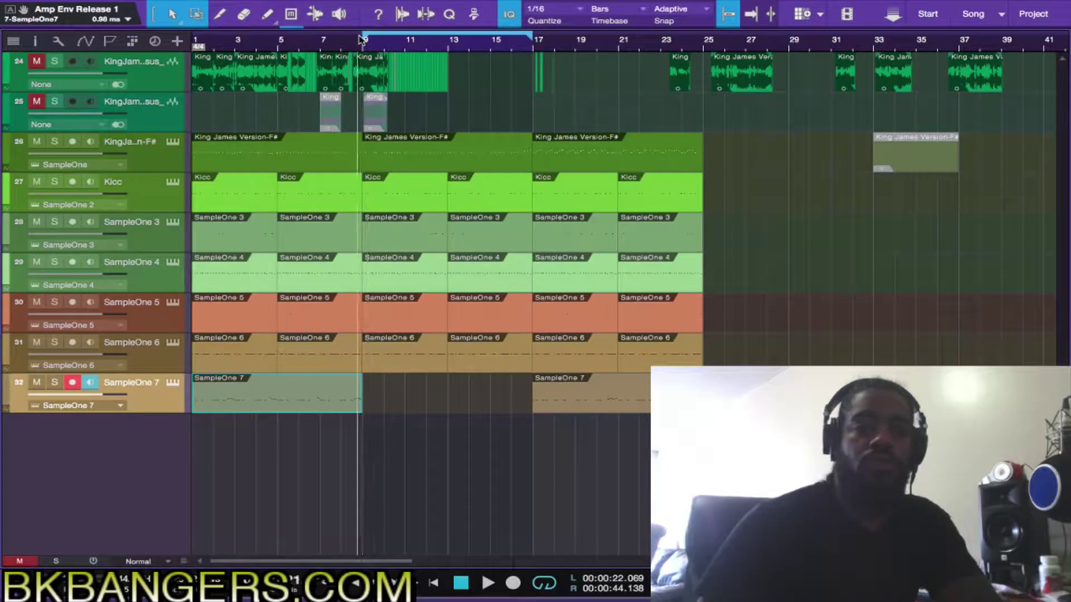
{"action": "key", "text": "KP_Multiply"}
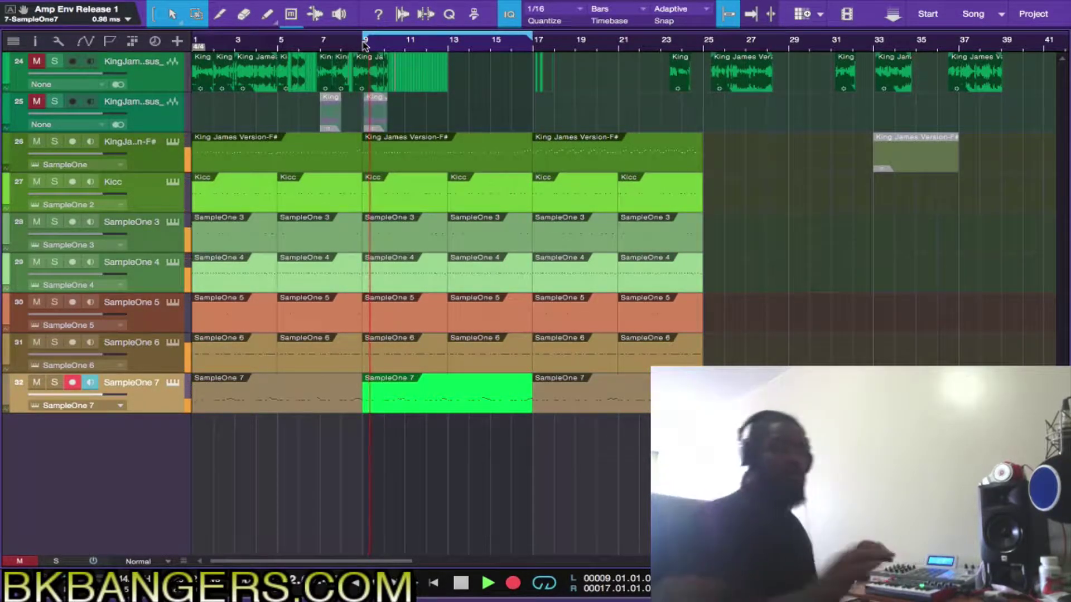
{"action": "key", "text": "KP_Multiply"}
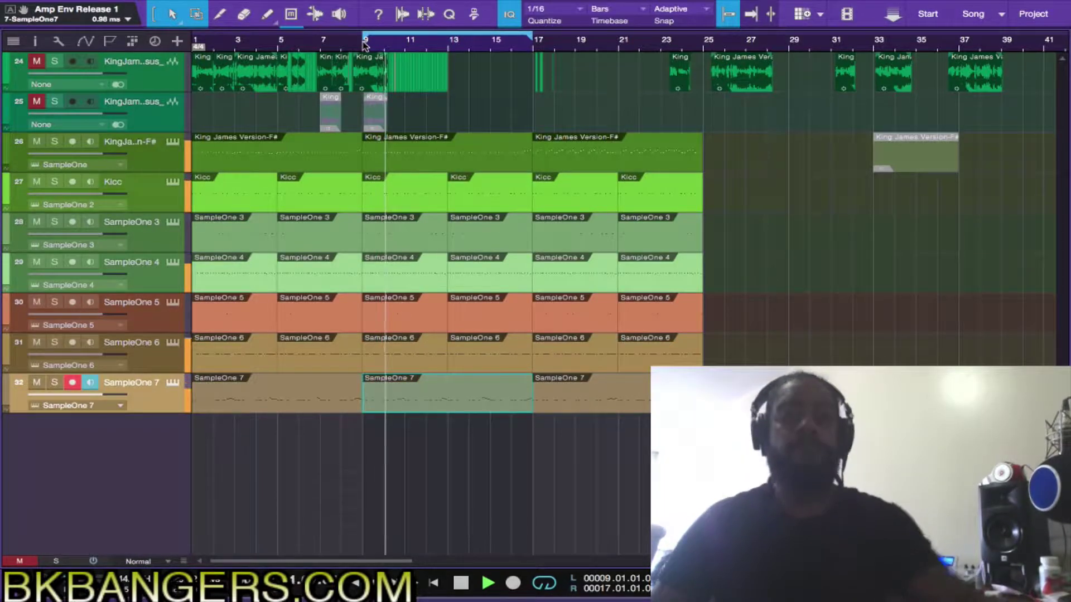
- Turn off looping and play the arrangement on to its end, restarting it from bar 1
{"action": "key", "text": "KP_Divide"}
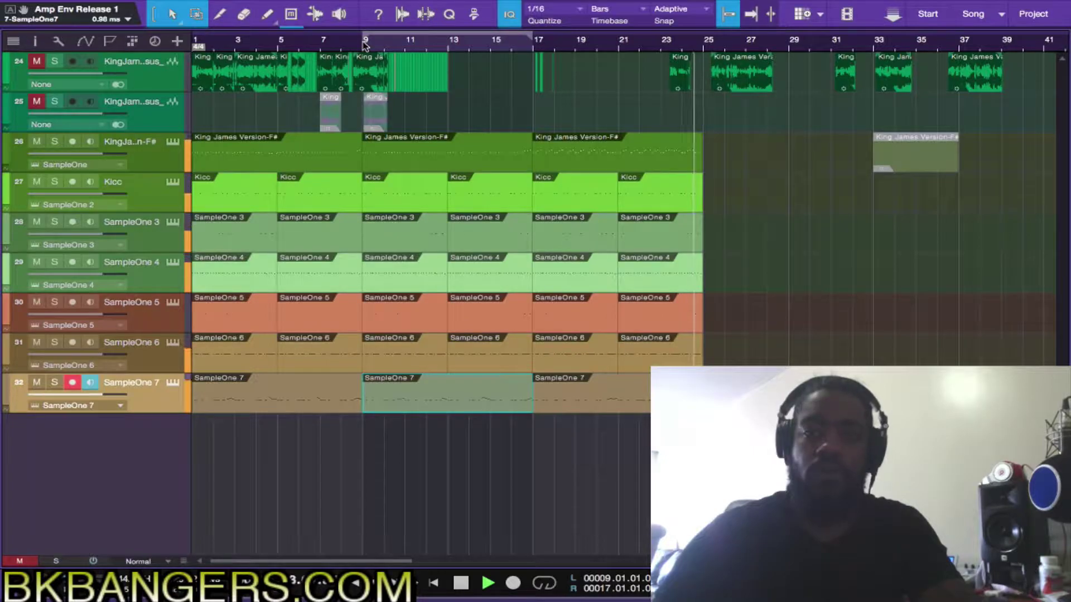
{"action": "key", "text": "space"}
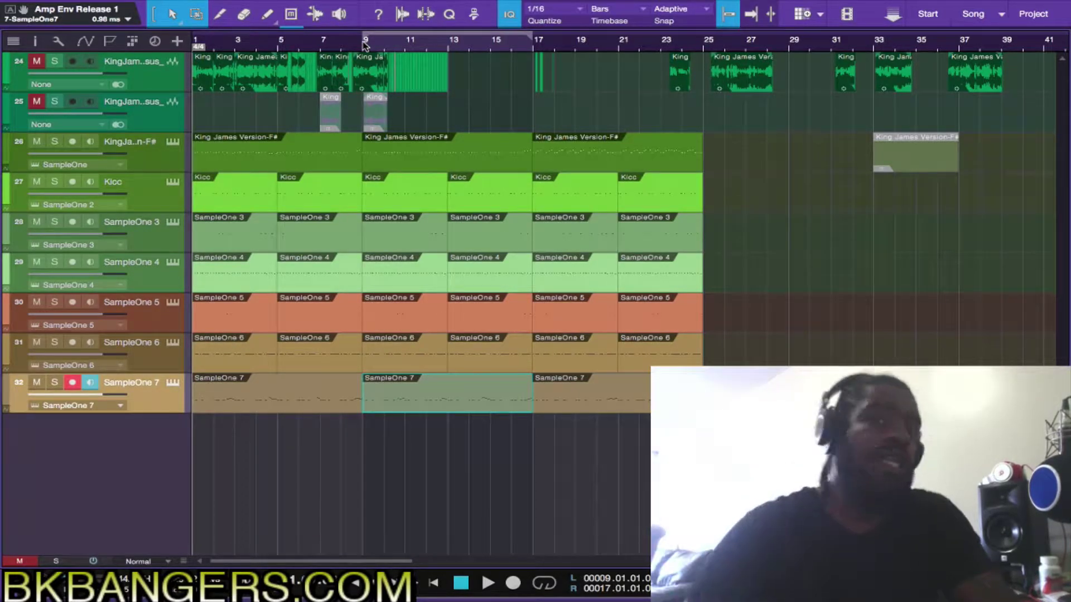
{"action": "key", "text": "space"}
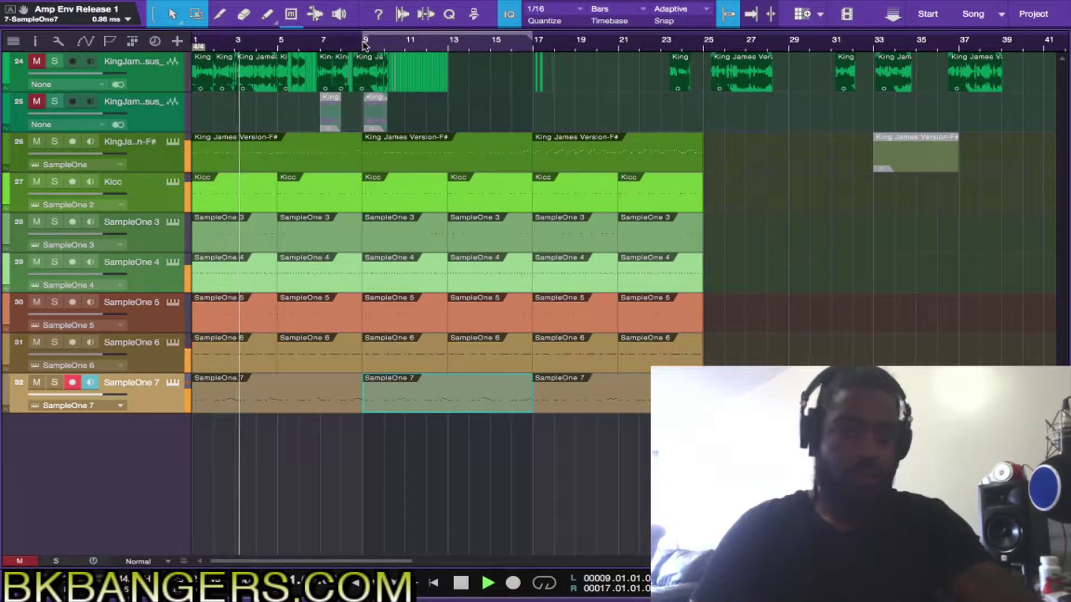
- Play the arrangement with the King James Version-F# track muted for a stretch, and replay it from the start with that track unmuted
{"action": "left_click", "coordinate": [36, 143]}
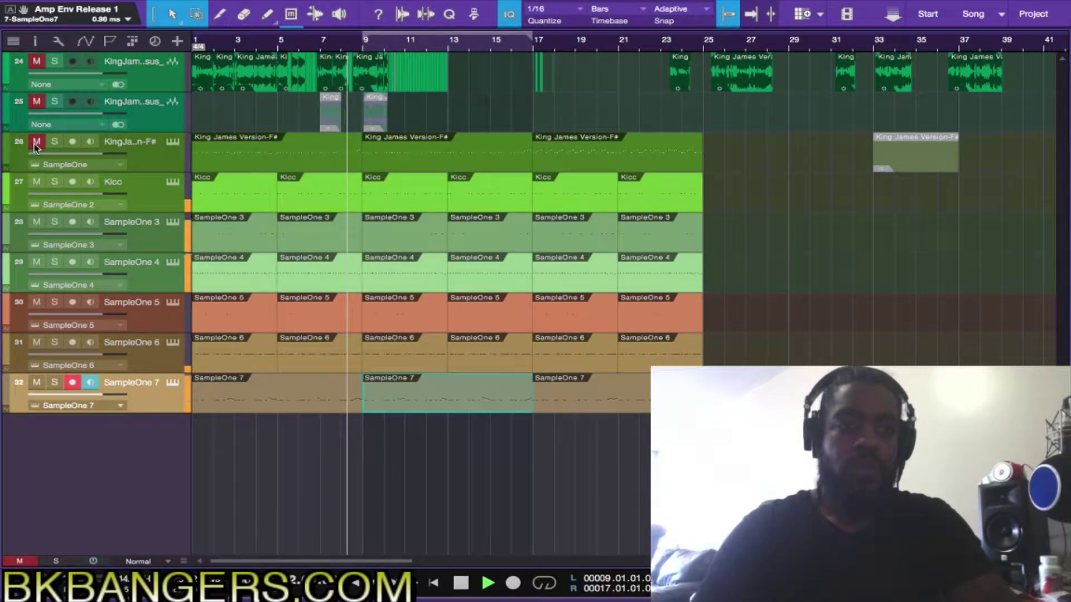
{"action": "left_click", "coordinate": [139, 164]}
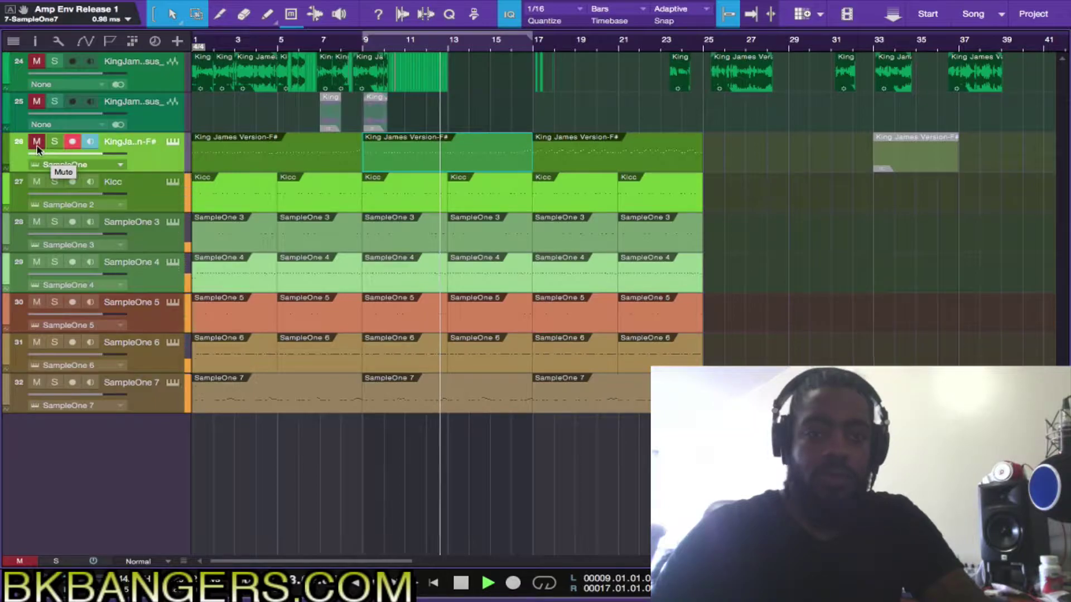
{"action": "key", "text": "space"}
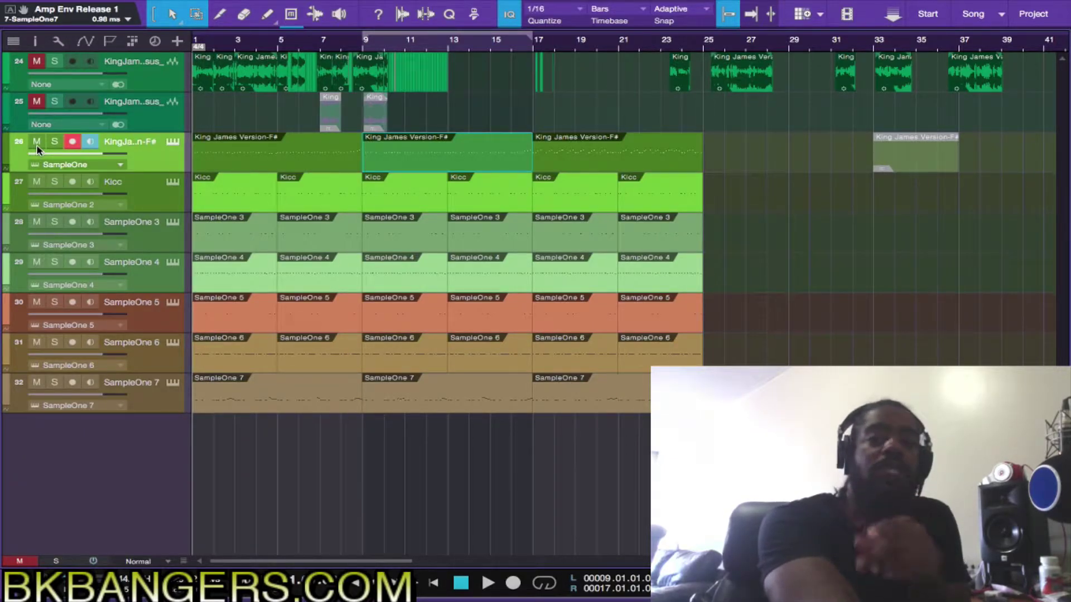
{"action": "key", "text": "space"}
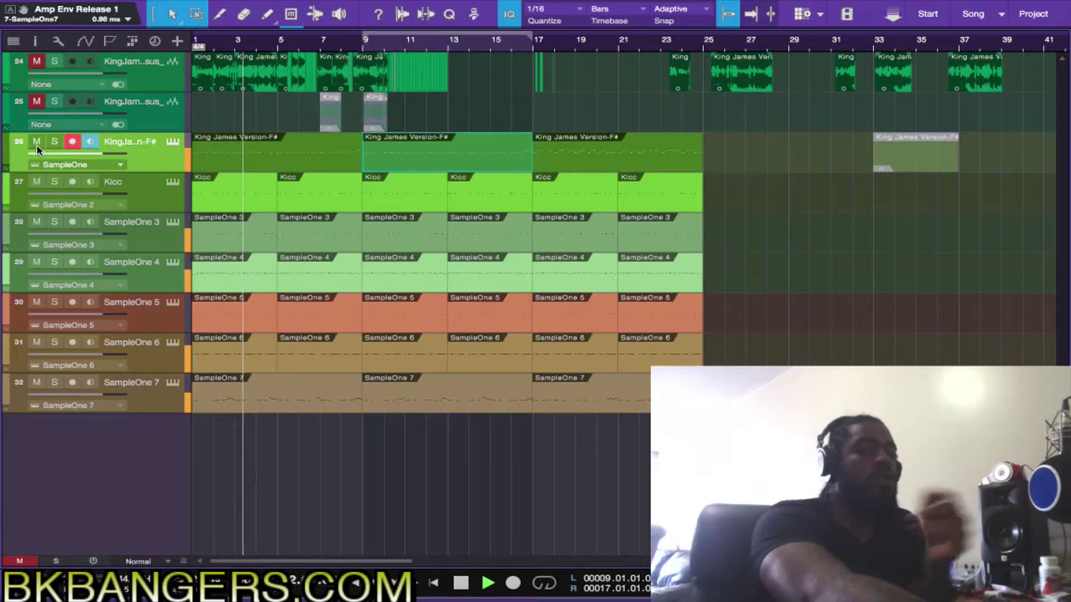
{"action": "key", "text": "space"}
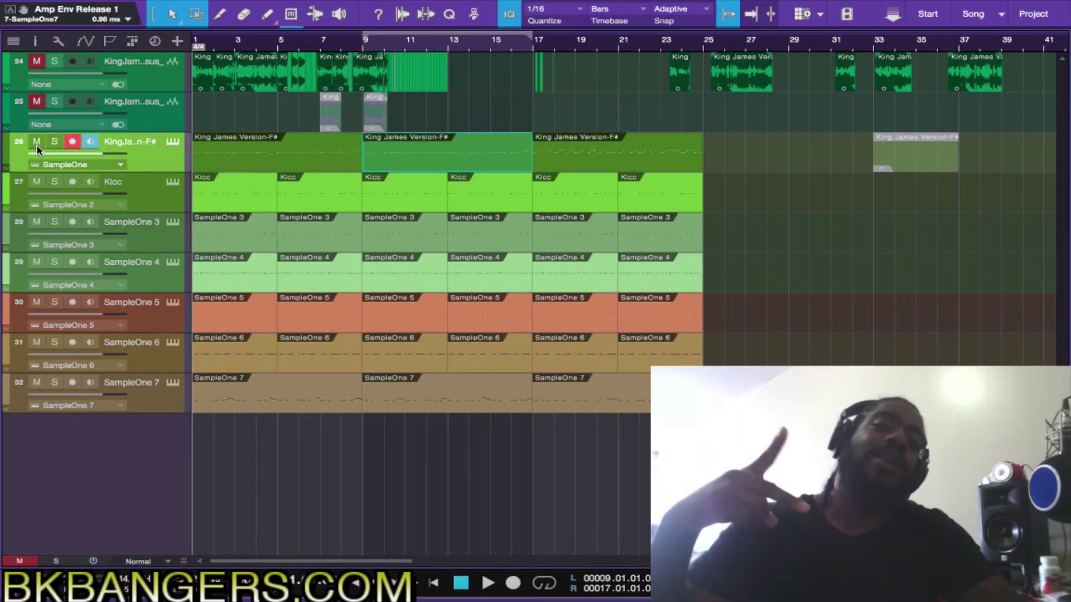
- Play the arrangement from bar 1 to its end while checking the mixer's channel levels, with the instrument list hidden and the inserts area enlarged
{"action": "key", "text": "space"}
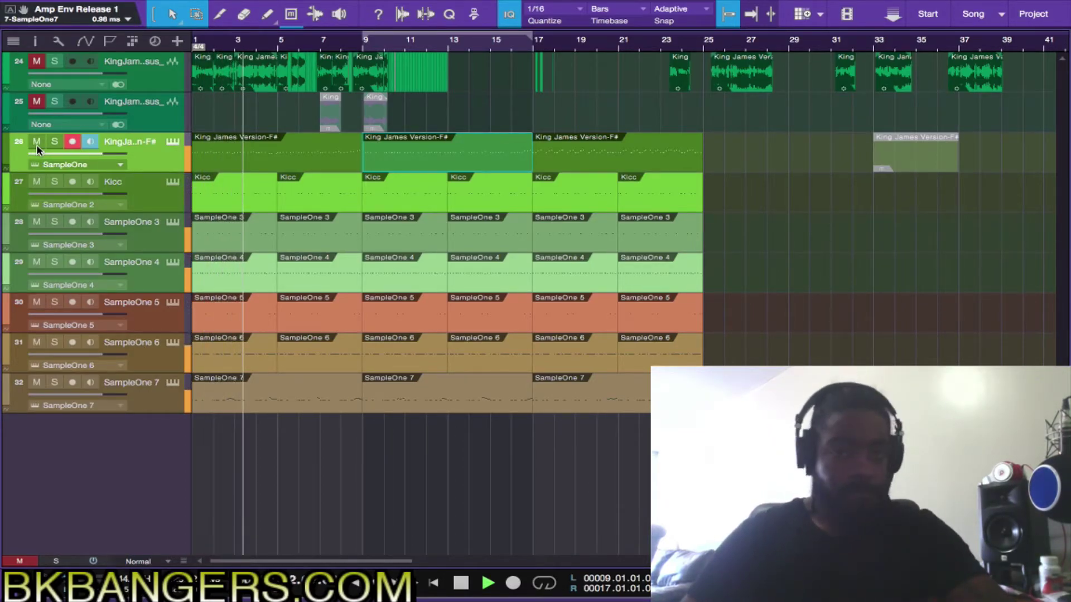
{"action": "key", "text": "F3"}
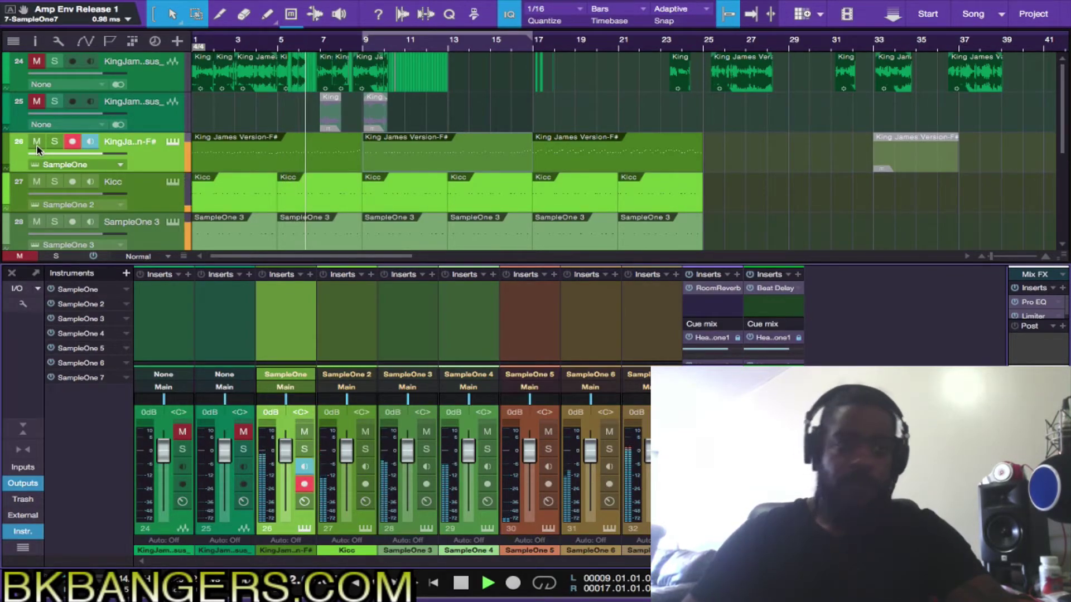
{"action": "left_click", "coordinate": [31, 534]}
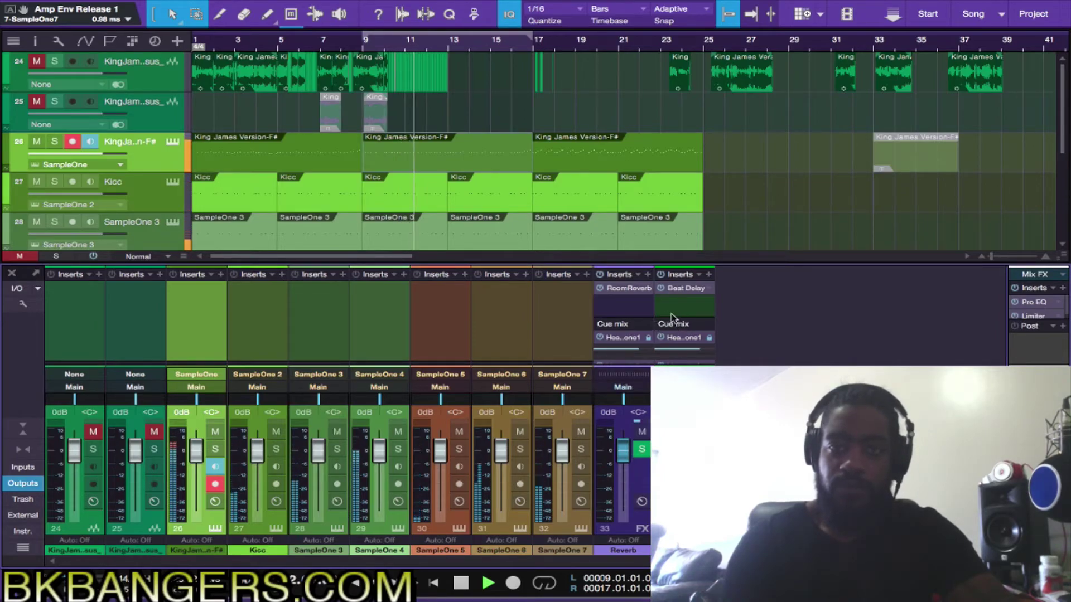
{"action": "left_click_drag", "start_coordinate": [675, 317], "coordinate": [676, 351]}
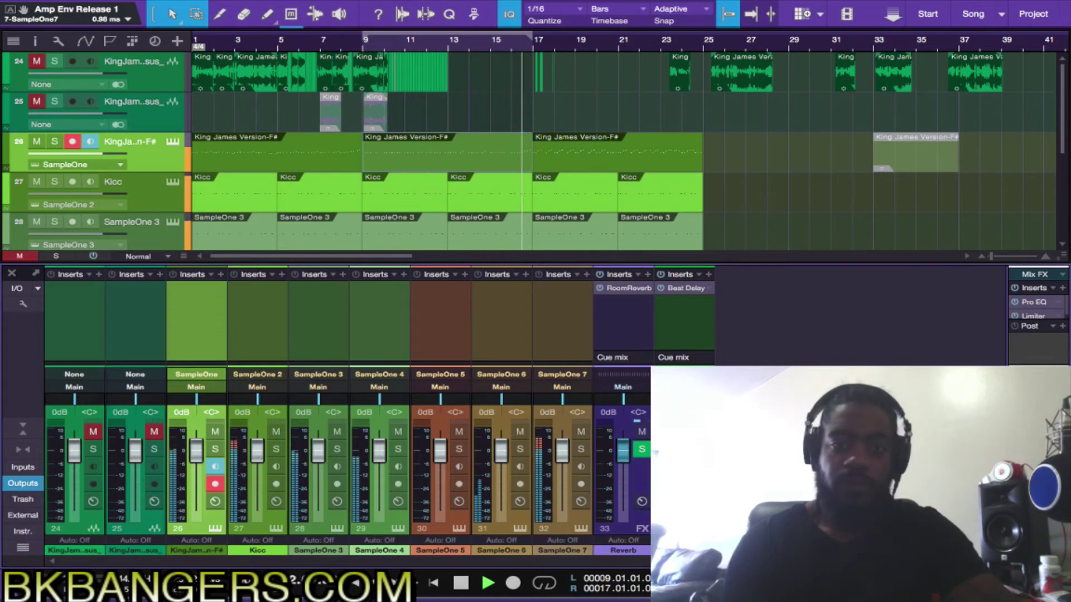
{"action": "key", "text": "F3"}
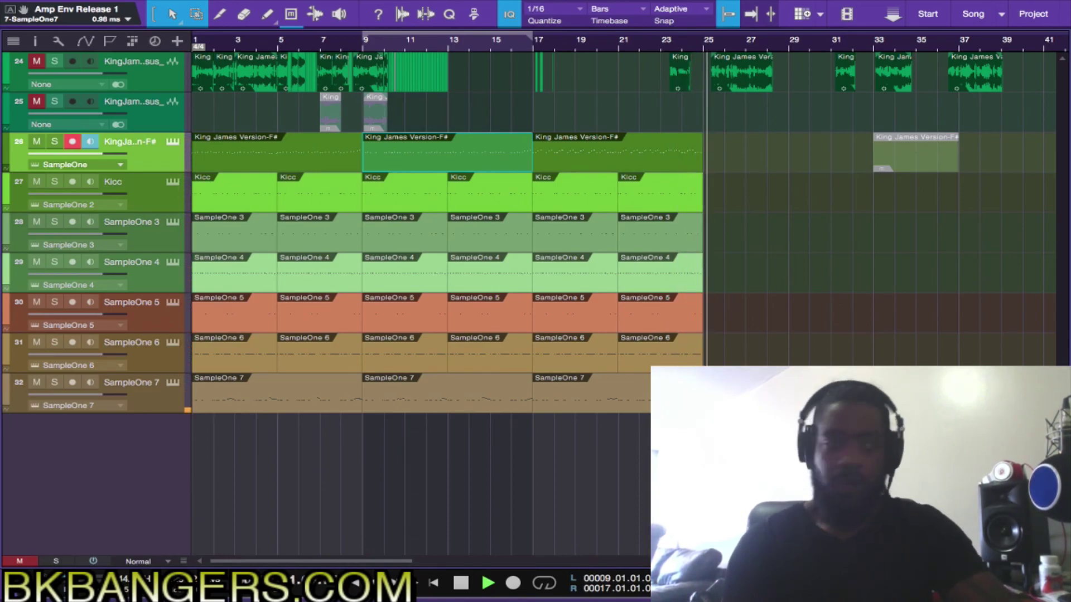
{"action": "key", "text": "space"}
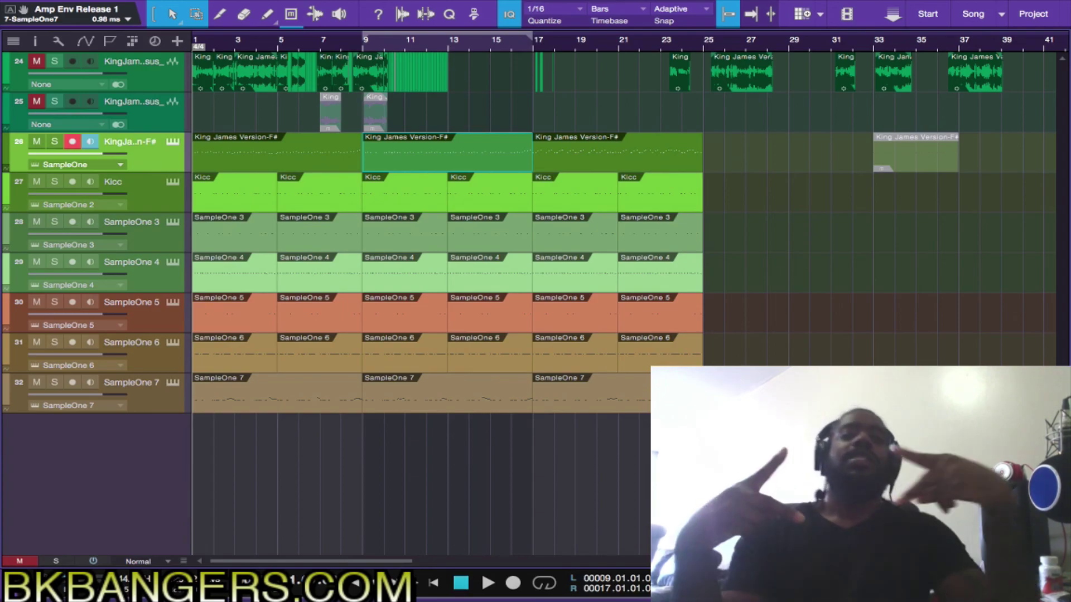